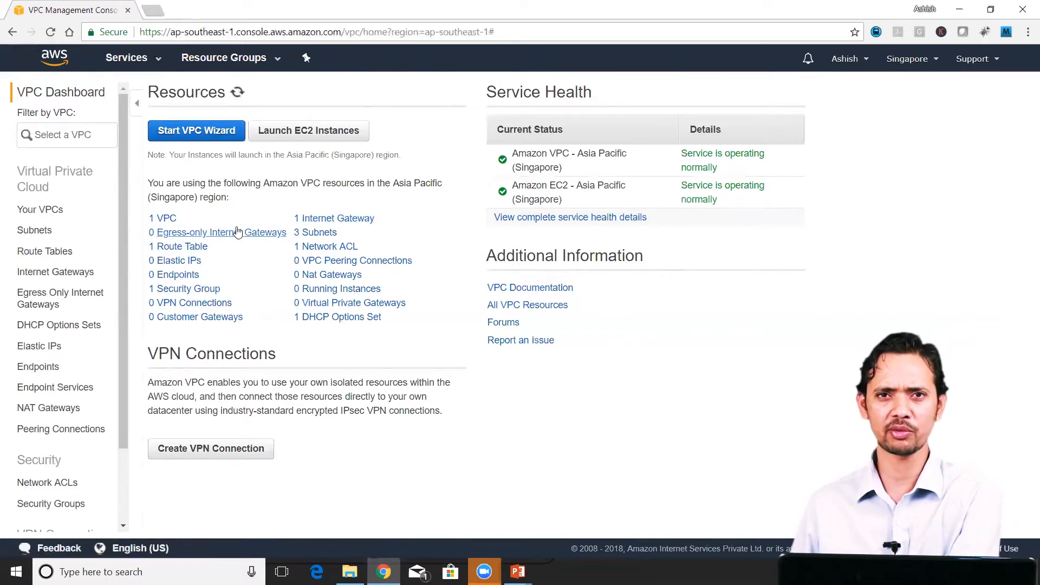
Step: Start the VPC wizard and select the VPC with Public and Private Subnets configuration
click(184, 136)
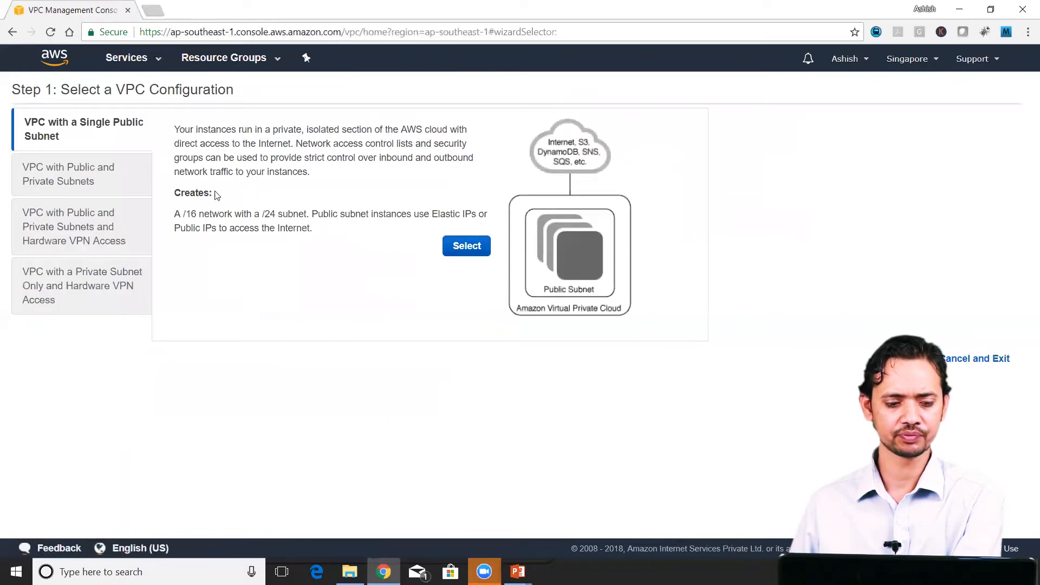
click(115, 182)
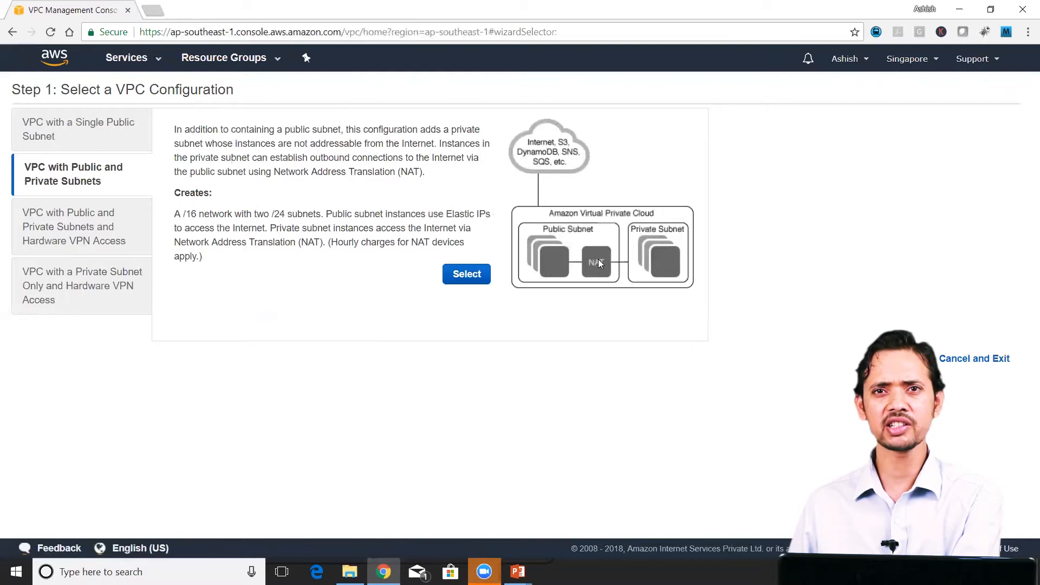
drag(181, 214, 233, 214)
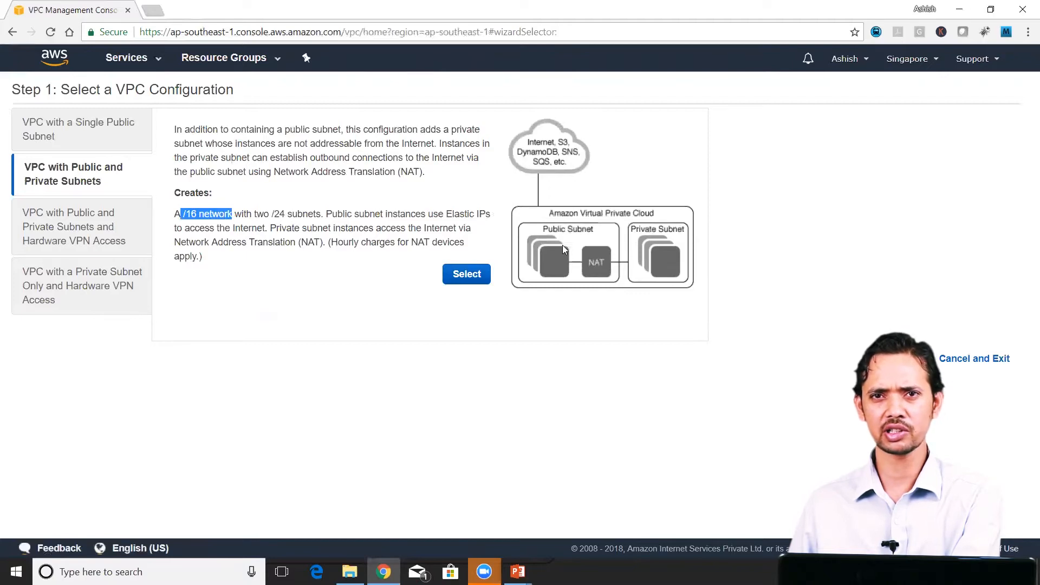
drag(273, 214, 318, 214)
drag(446, 214, 496, 223)
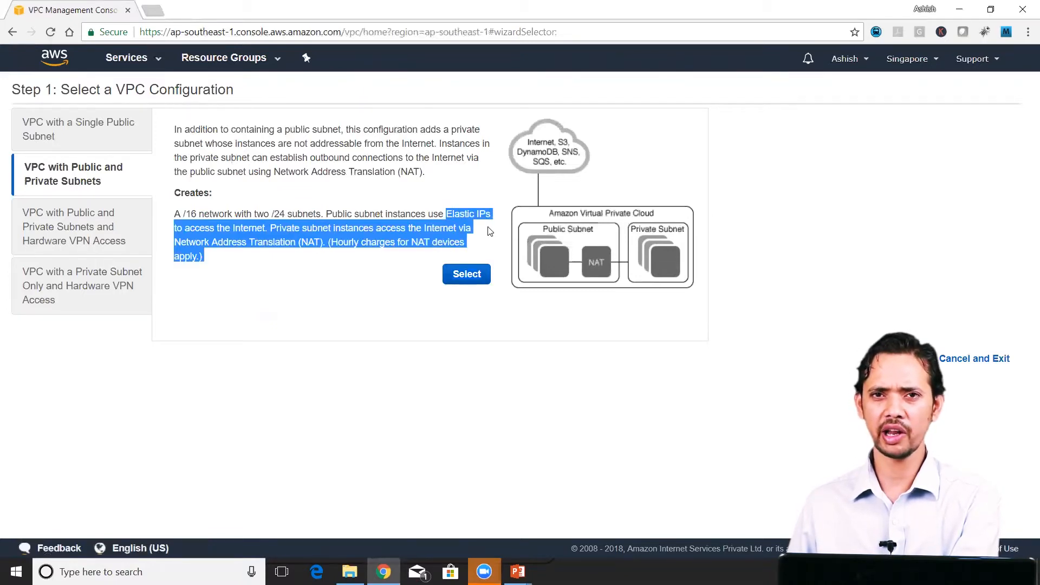
click(465, 274)
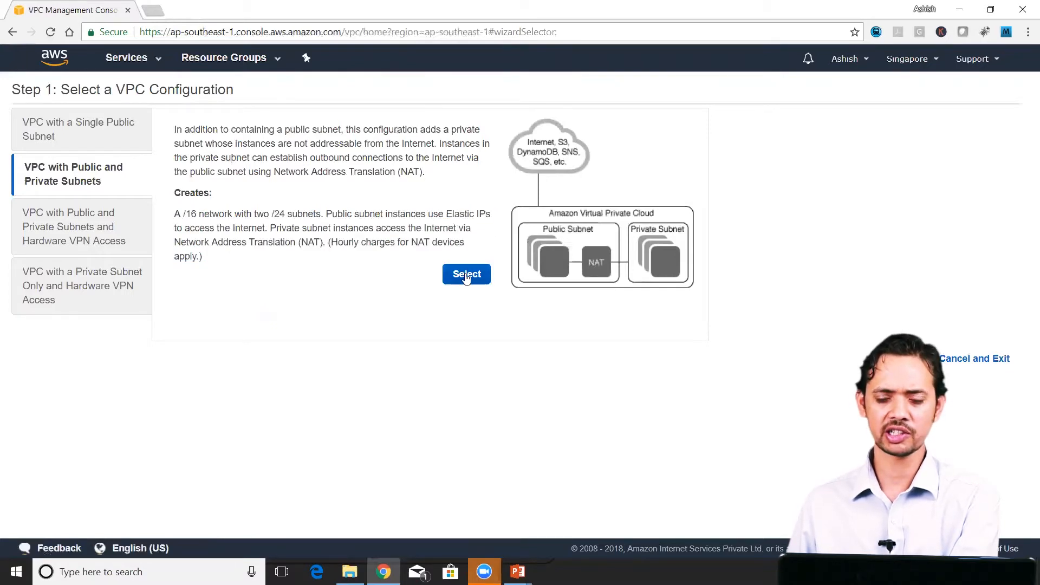
click(466, 275)
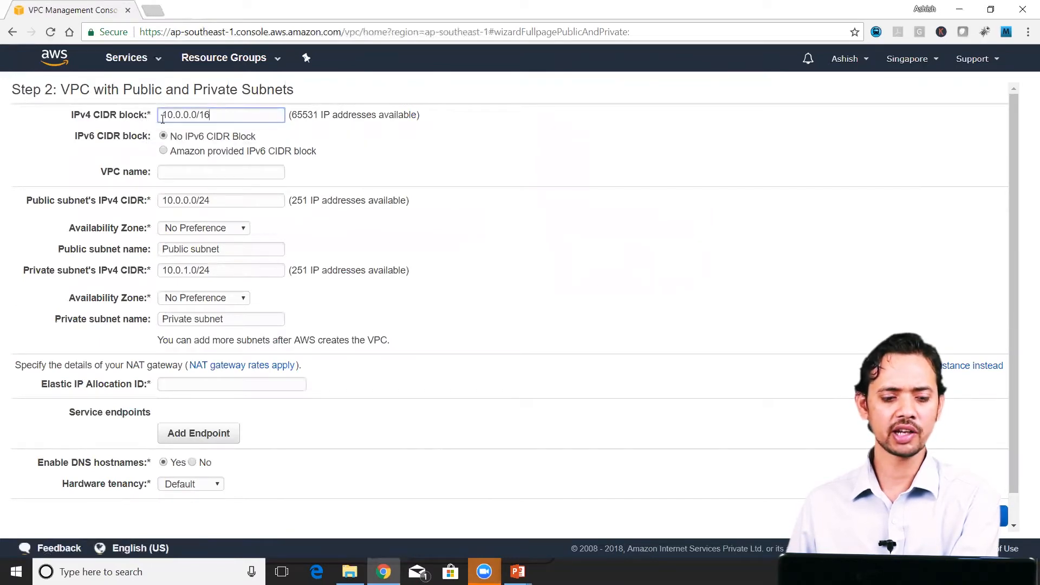
Step: Keep the VPC without an IPv6 CIDR block and name it myCustomVPC
drag(162, 115, 211, 117)
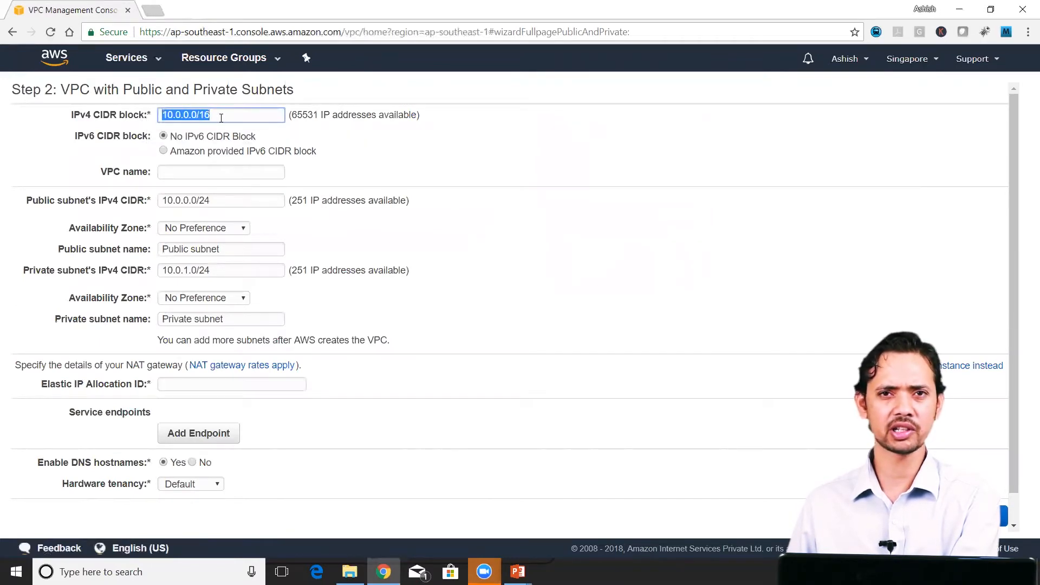
drag(210, 116, 196, 116)
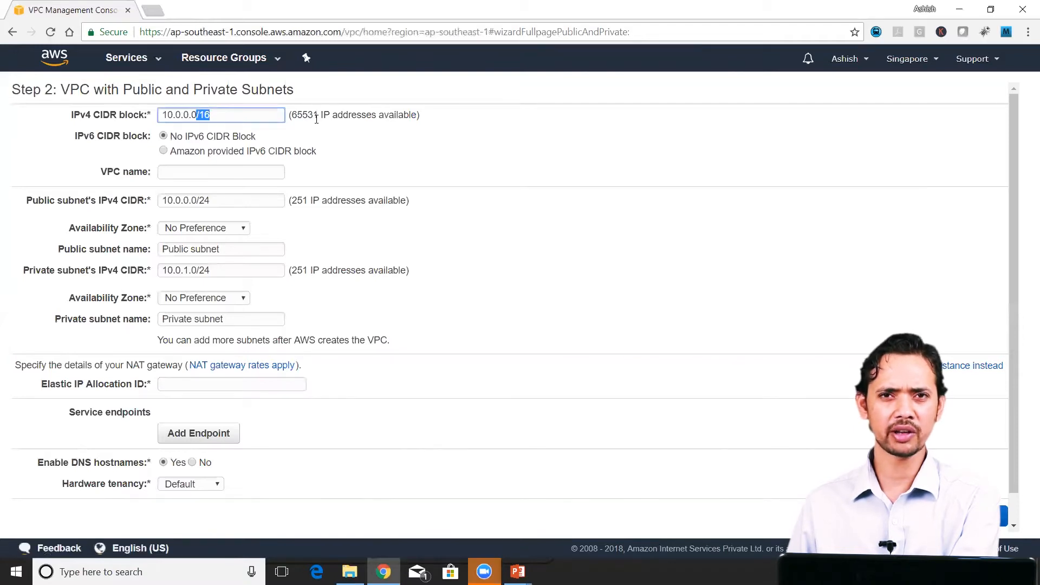
click(166, 151)
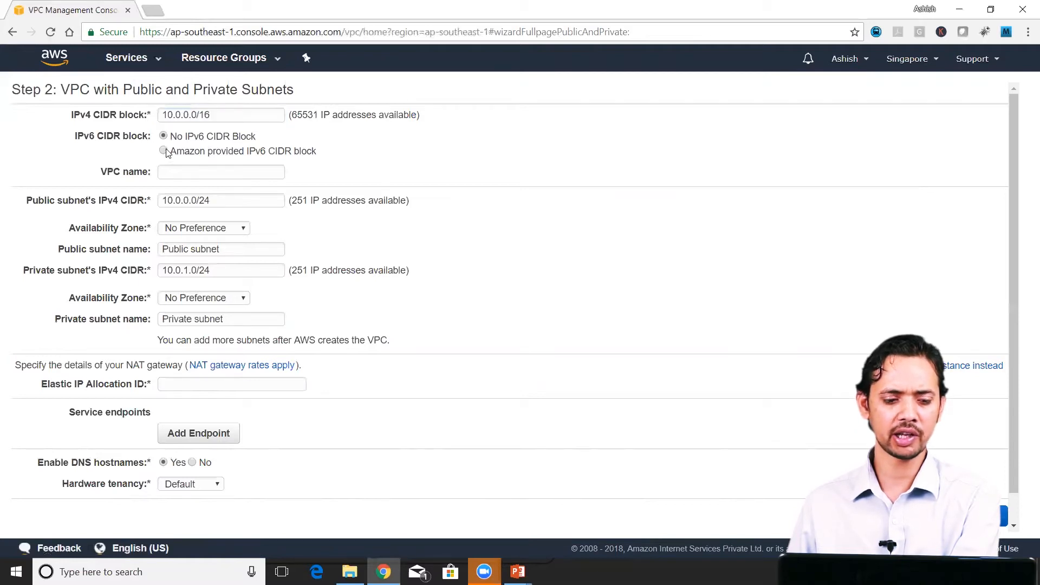
click(192, 140)
key(Tab)
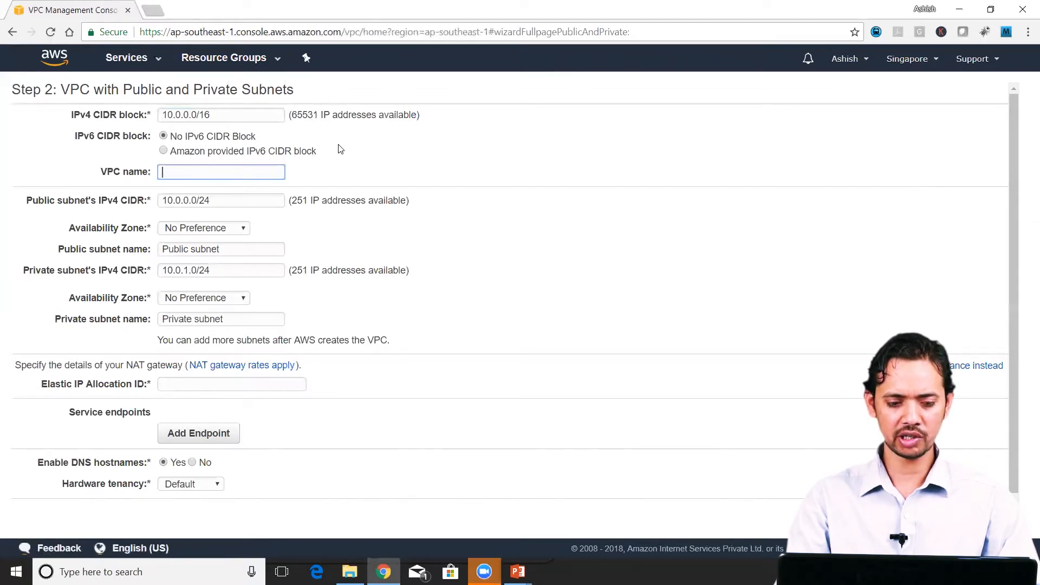
text(myC)
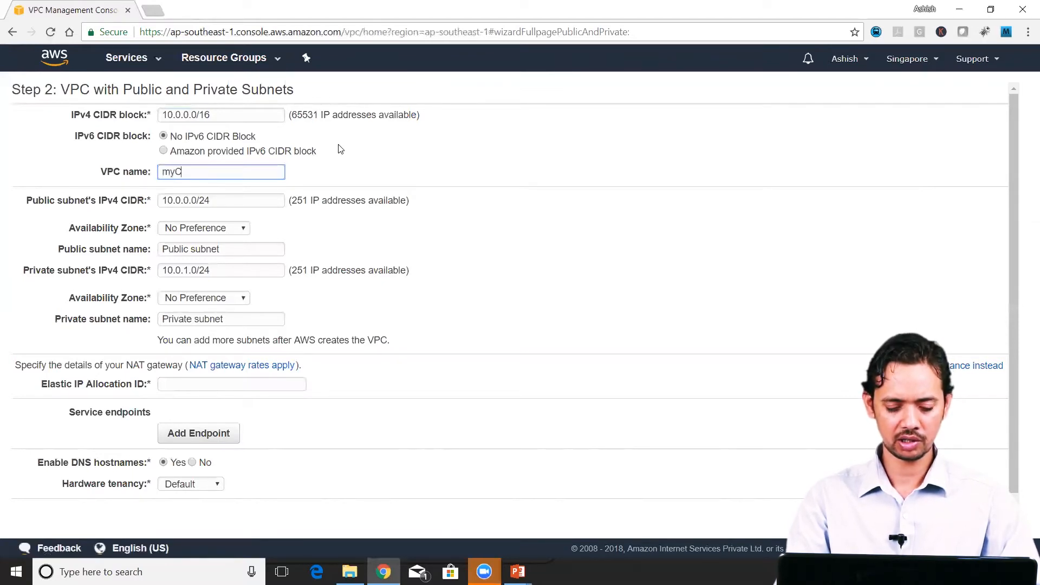
text(ustomVPC)
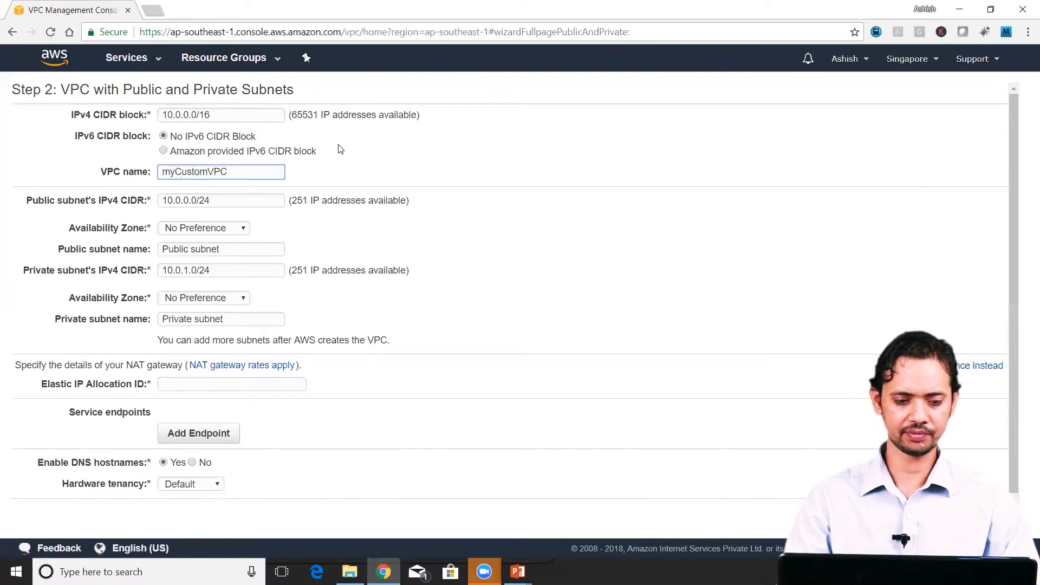
Step: Place the public subnet in availability zone ap-southeast-1a and name it "custom Public subnet"
click(228, 205)
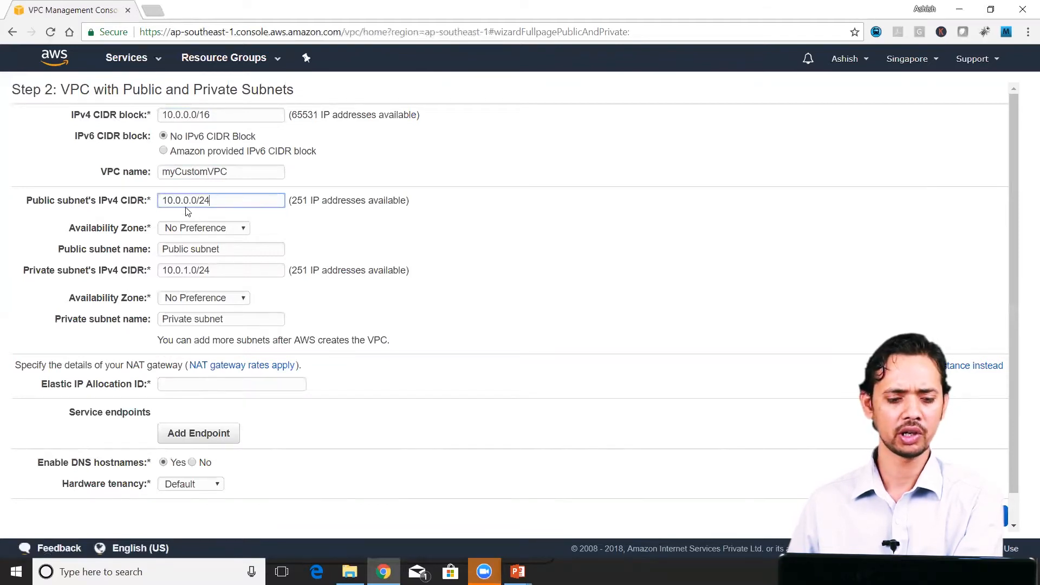
drag(164, 201, 208, 203)
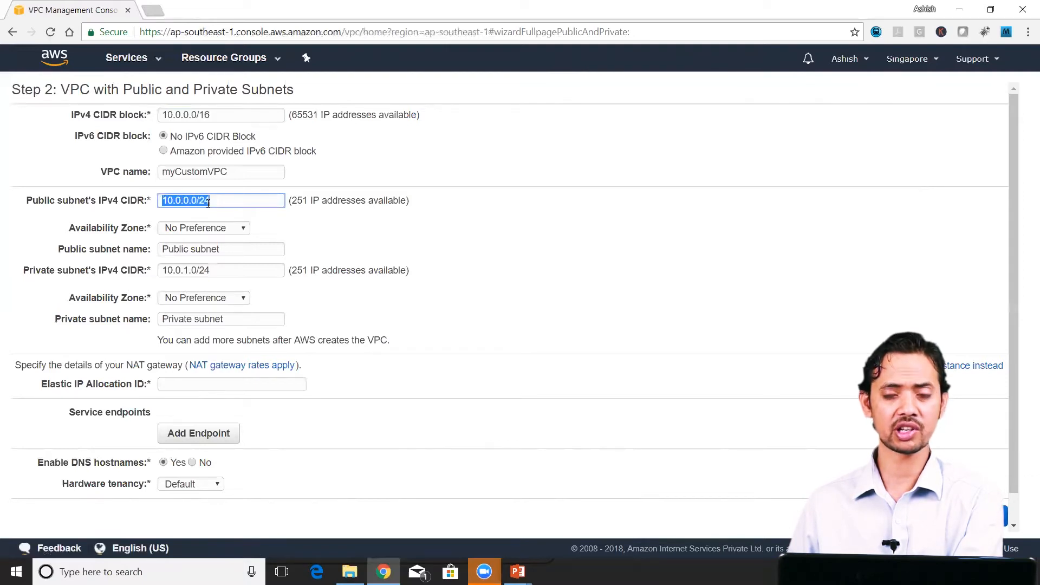
click(212, 207)
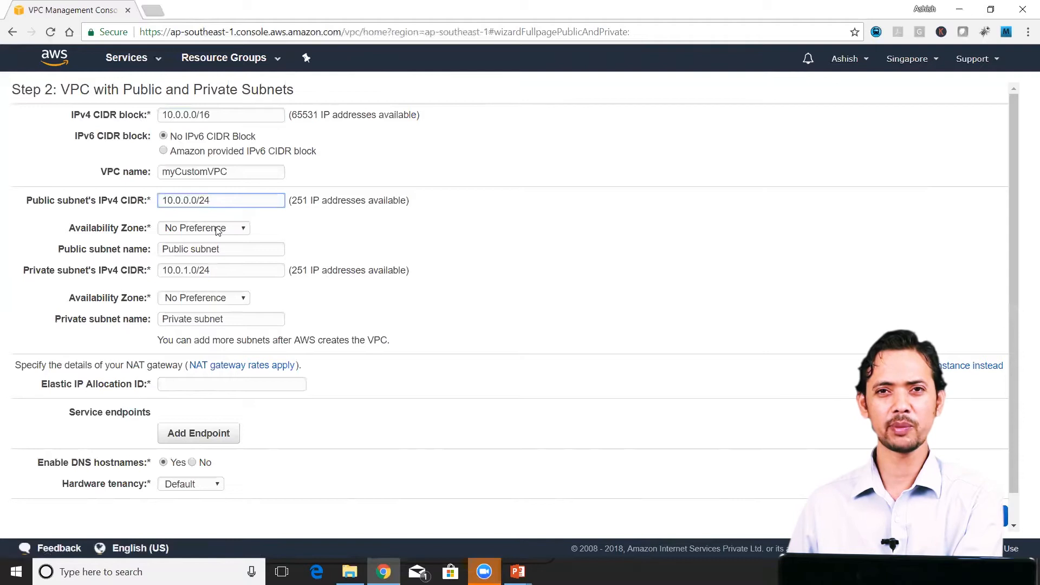
click(217, 229)
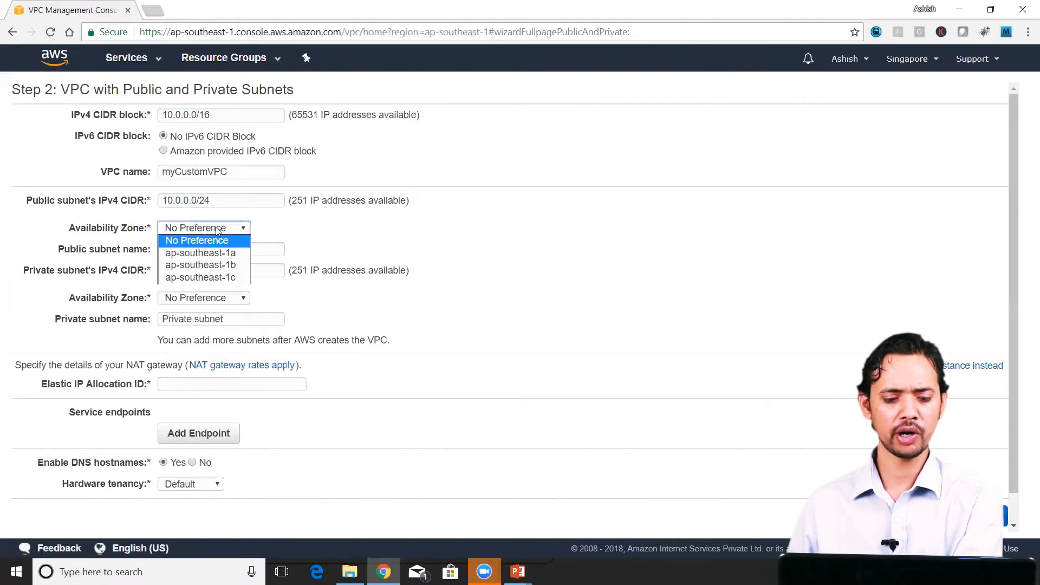
click(225, 254)
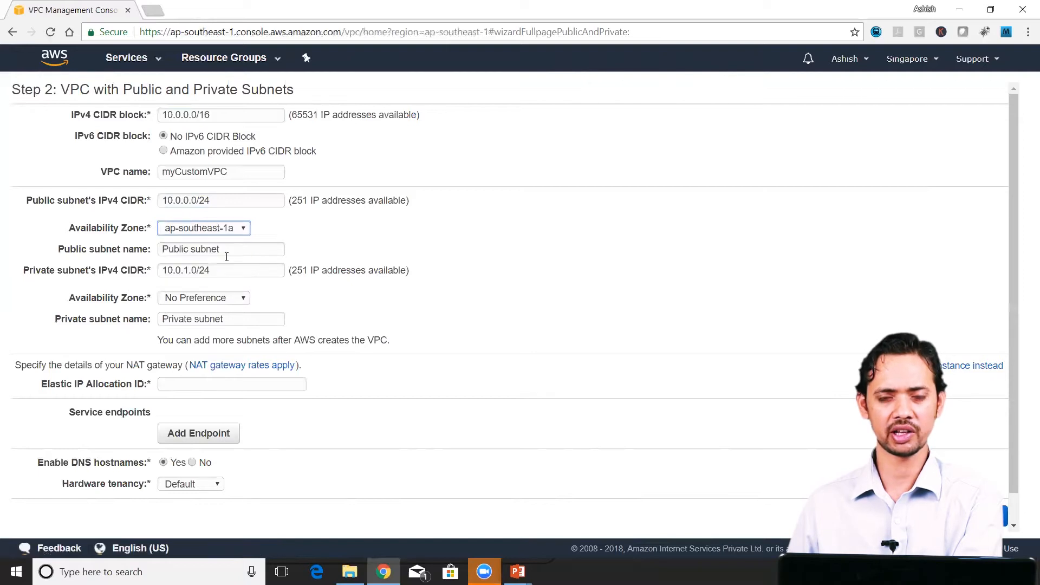
text(custom)
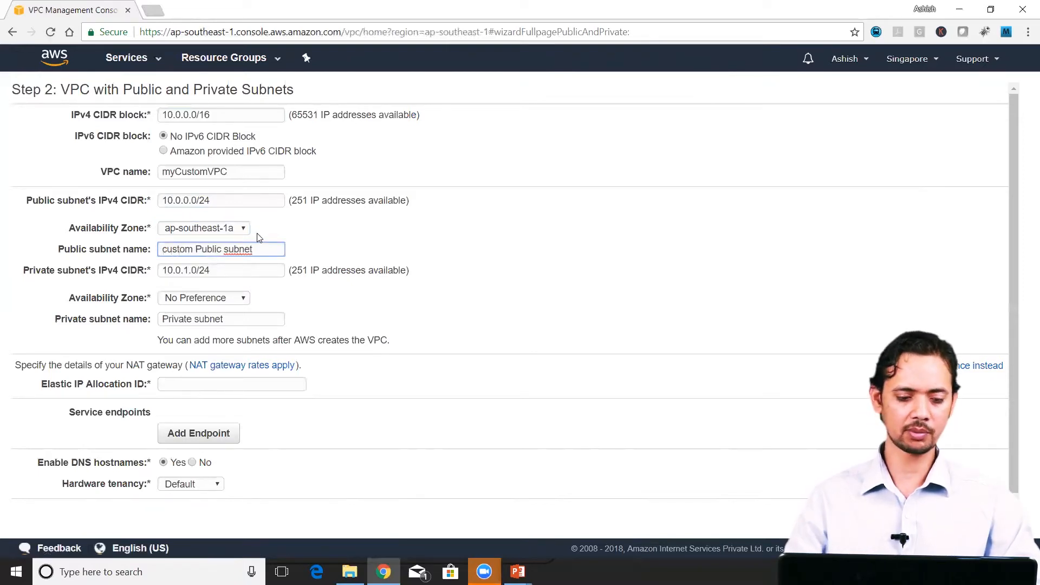
Step: Place the private subnet in availability zone ap-southeast-1b and name it "Custom Private subnet"
click(242, 269)
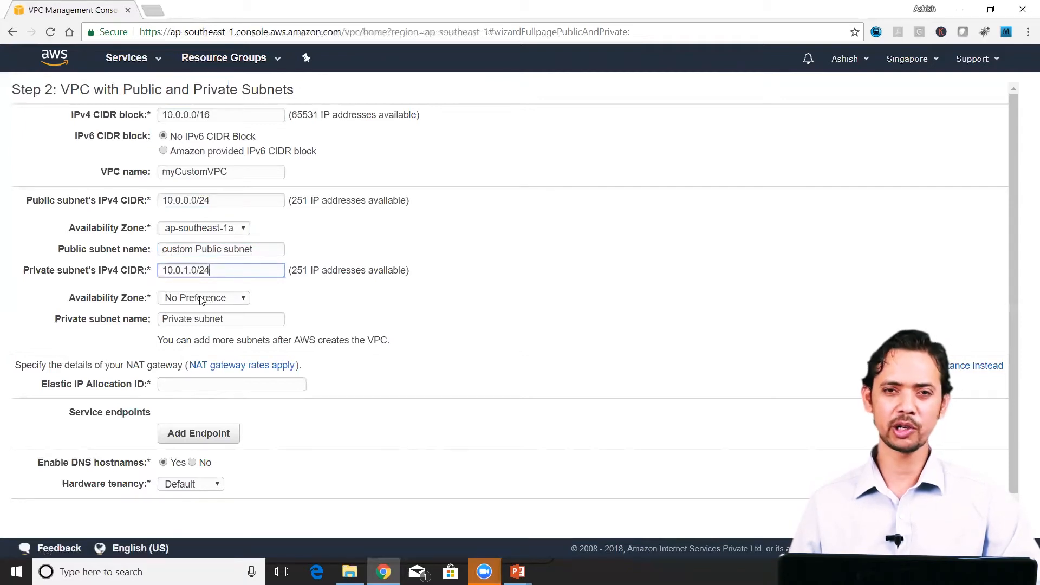
click(178, 299)
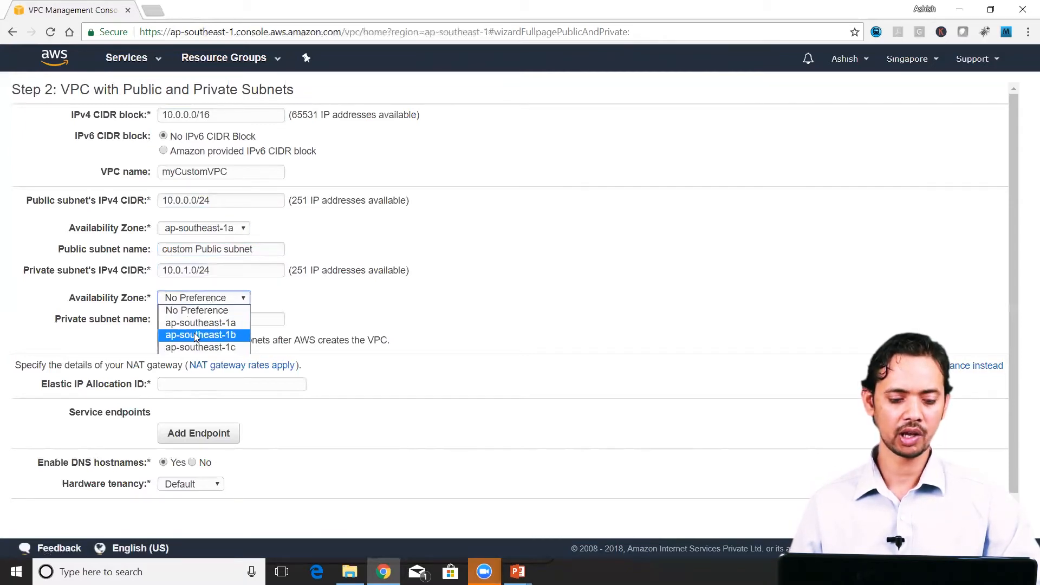
click(197, 335)
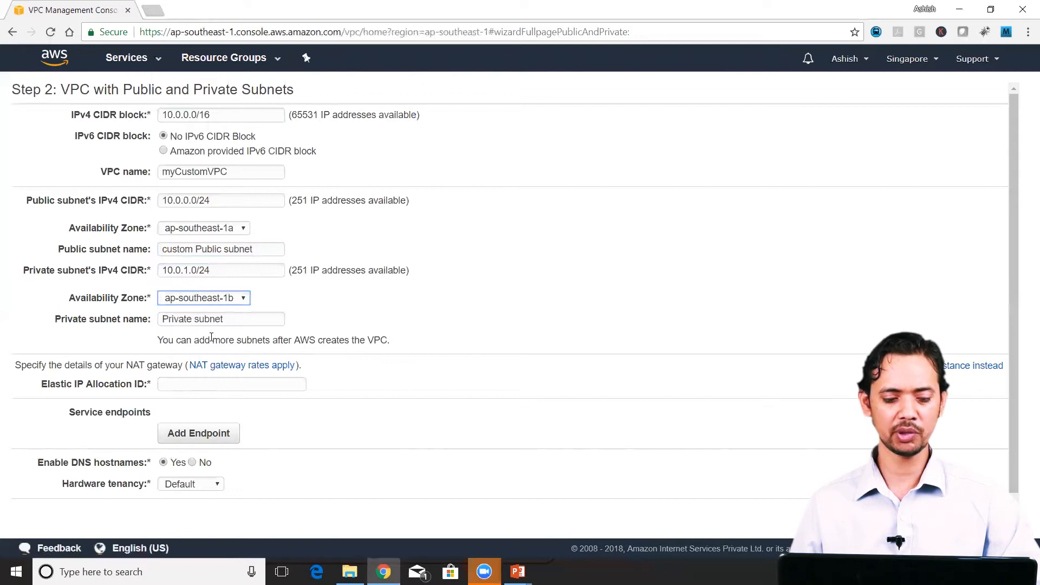
click(162, 319)
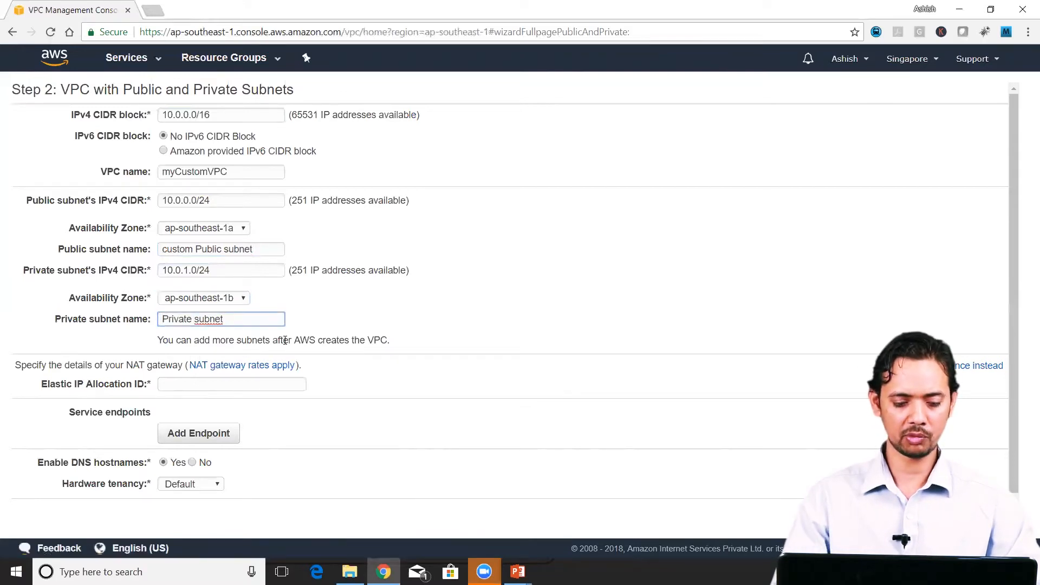
text(Custom)
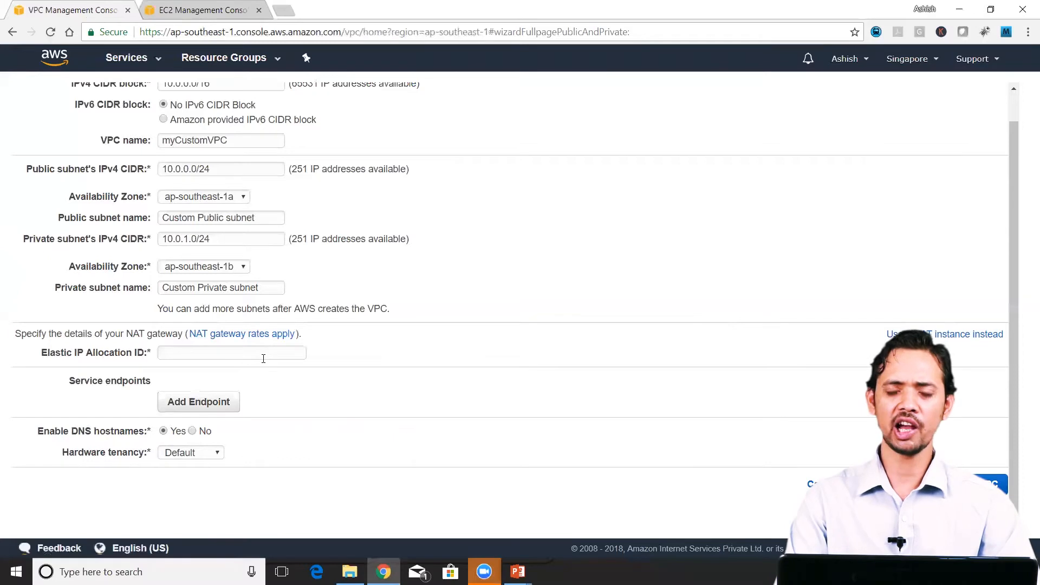
Step: Check the wizard's available Elastic IP allocations, and allocate a new Elastic IP address in the EC2 console
click(263, 358)
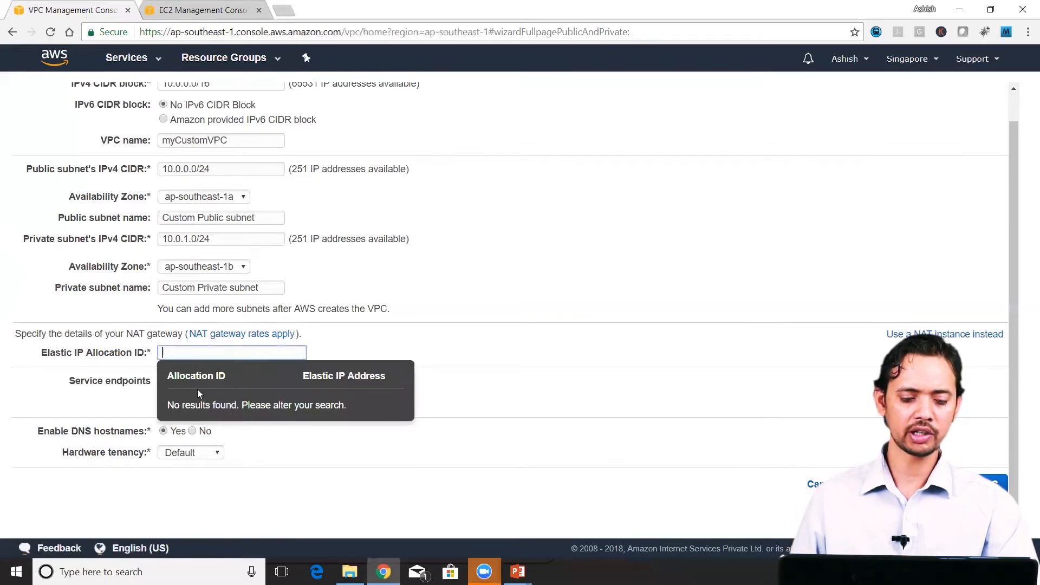
click(468, 328)
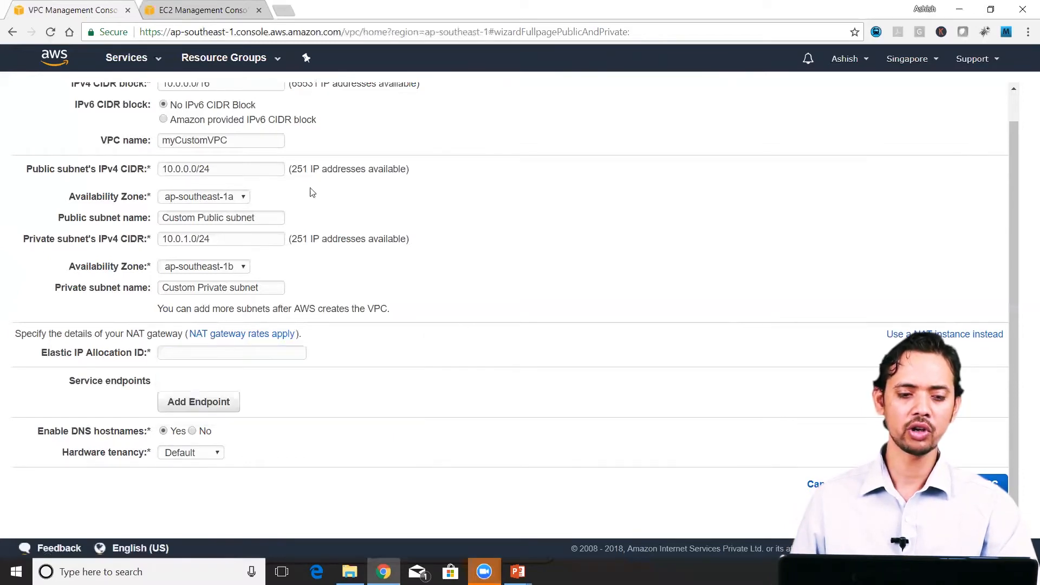
click(209, 11)
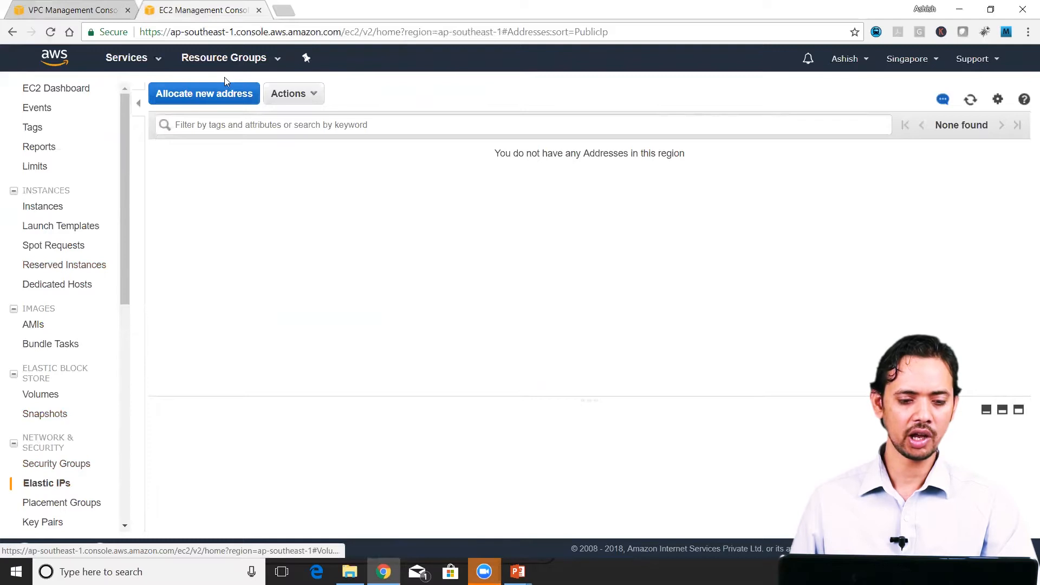
click(222, 94)
click(844, 200)
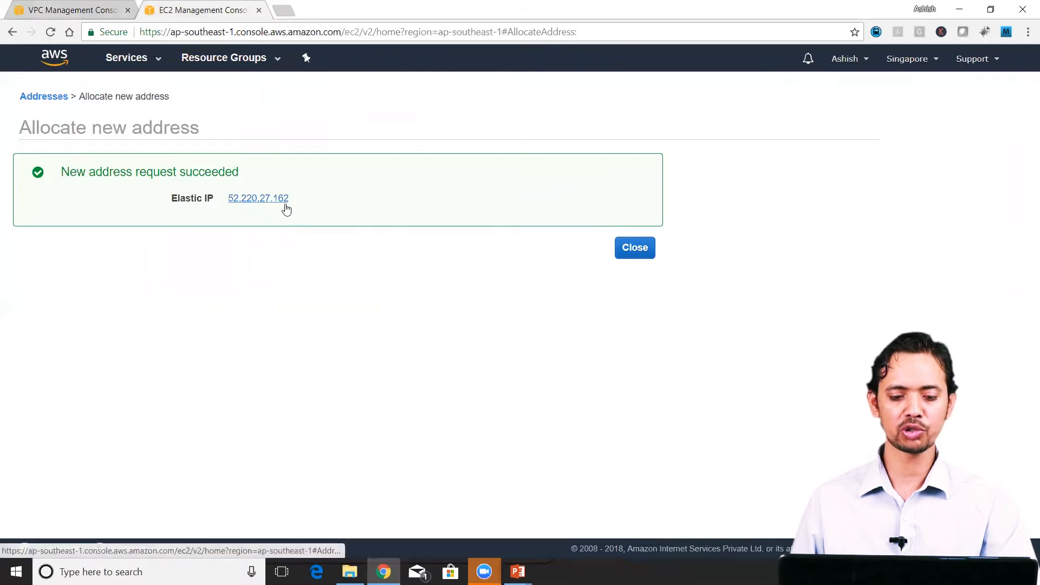
Step: Assign the newly allocated Elastic IP to the NAT gateway in the VPC wizard and create the VPC
click(73, 11)
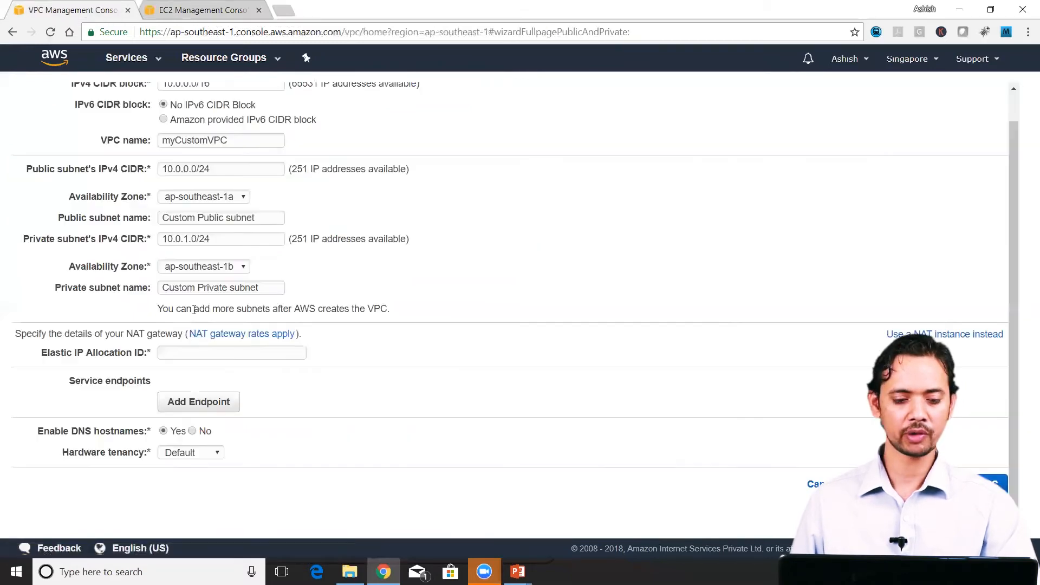
click(219, 353)
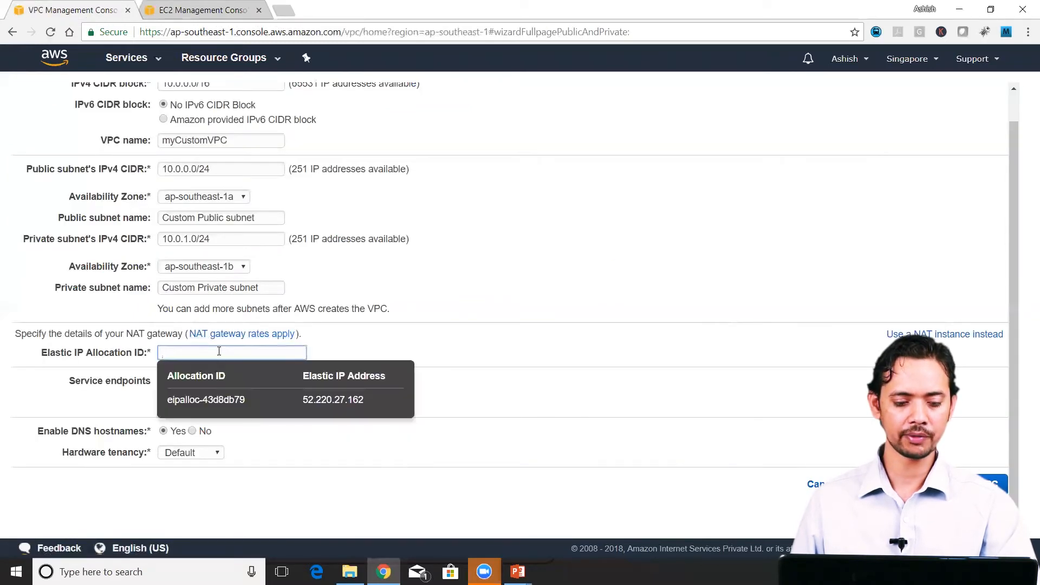
click(225, 410)
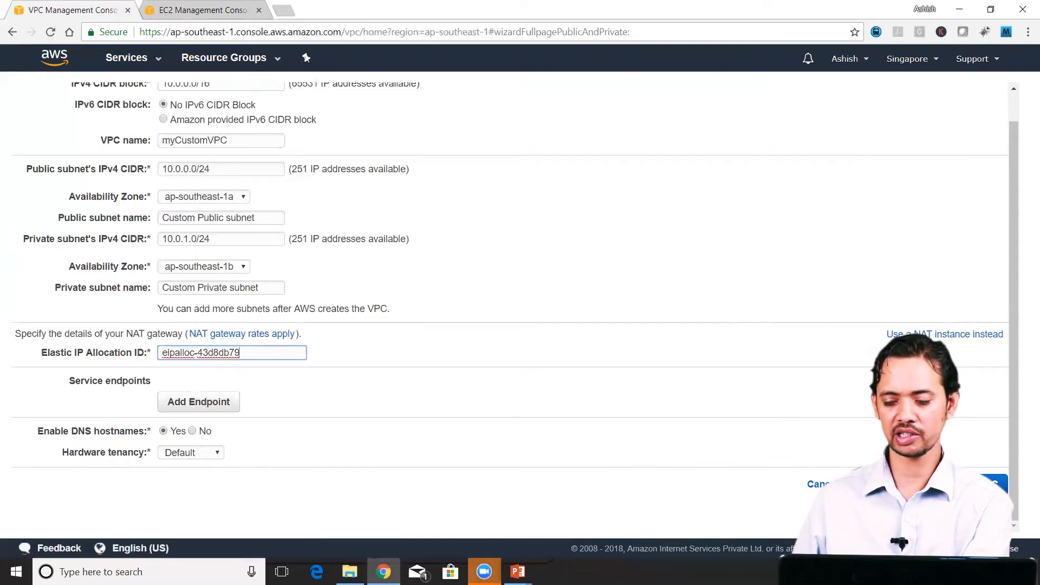
click(972, 484)
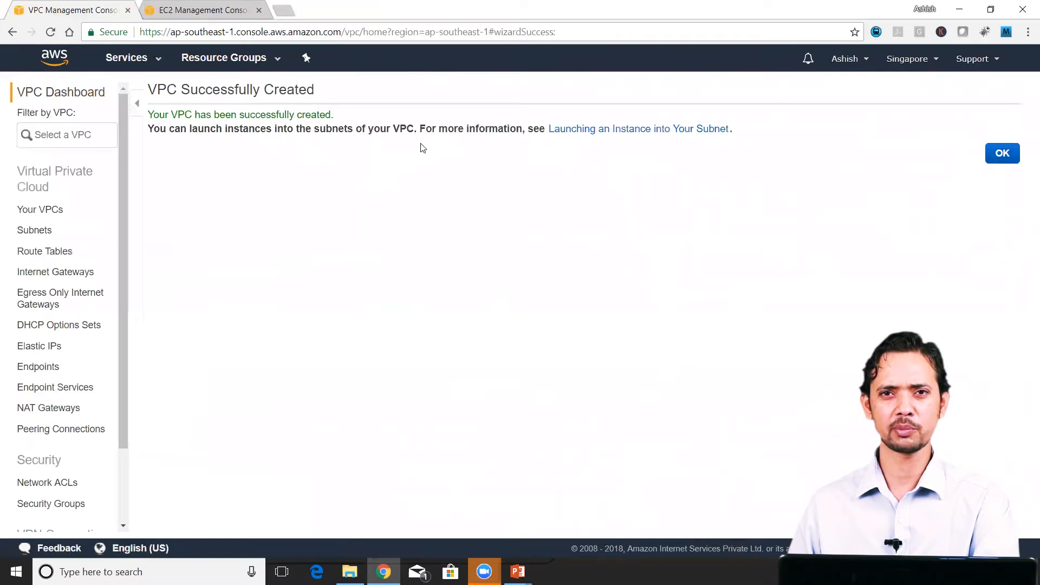
Step: Review the VPC resource summary and examine the details of the custom public and private subnets
click(60, 101)
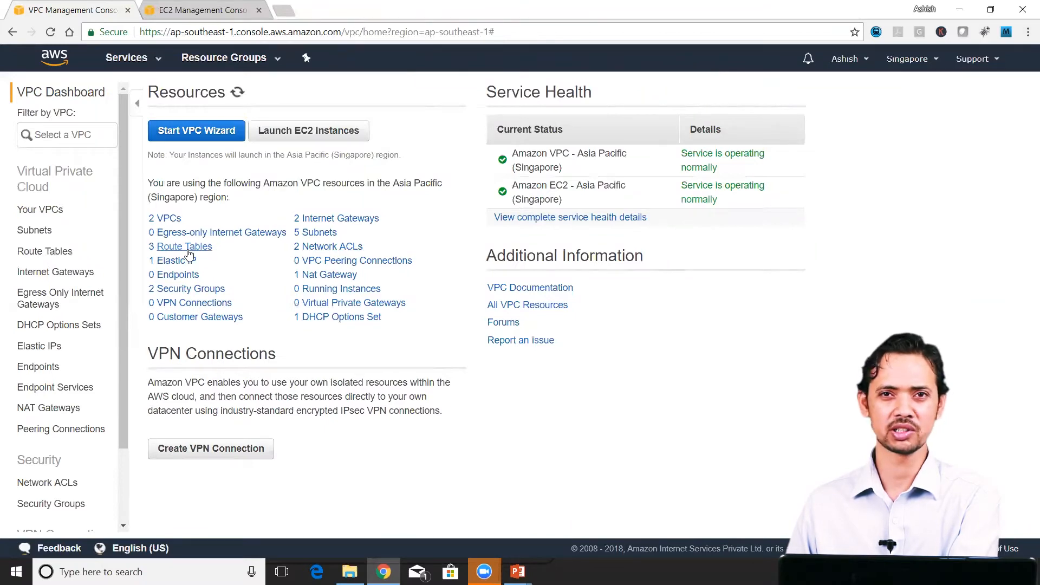
click(39, 237)
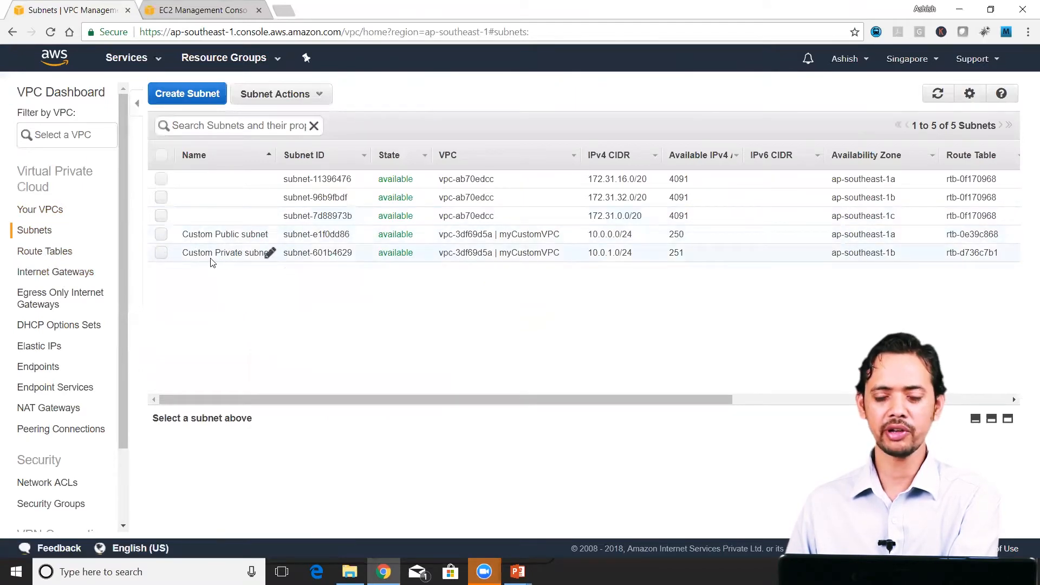
click(214, 234)
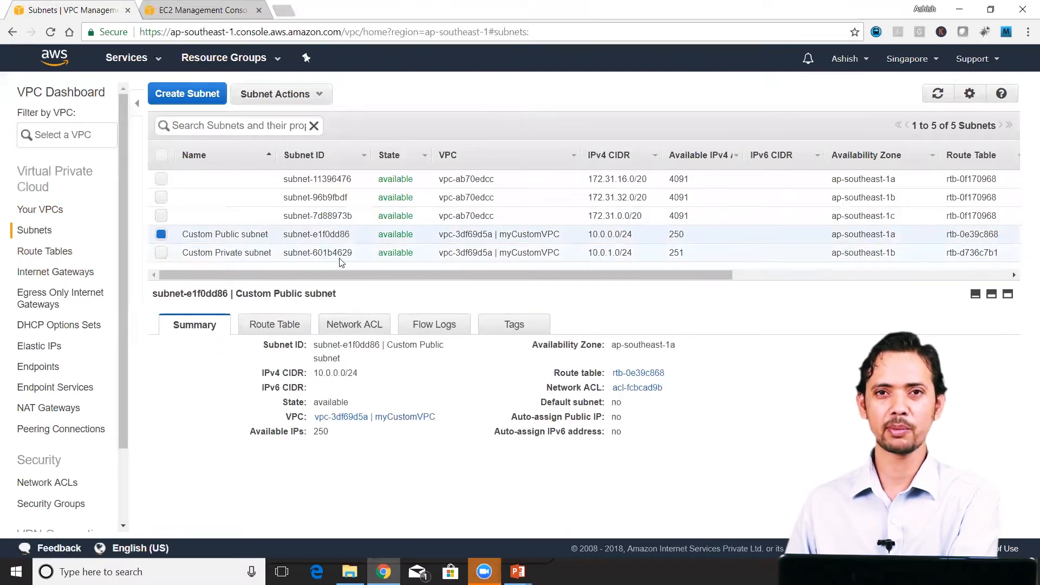
click(161, 253)
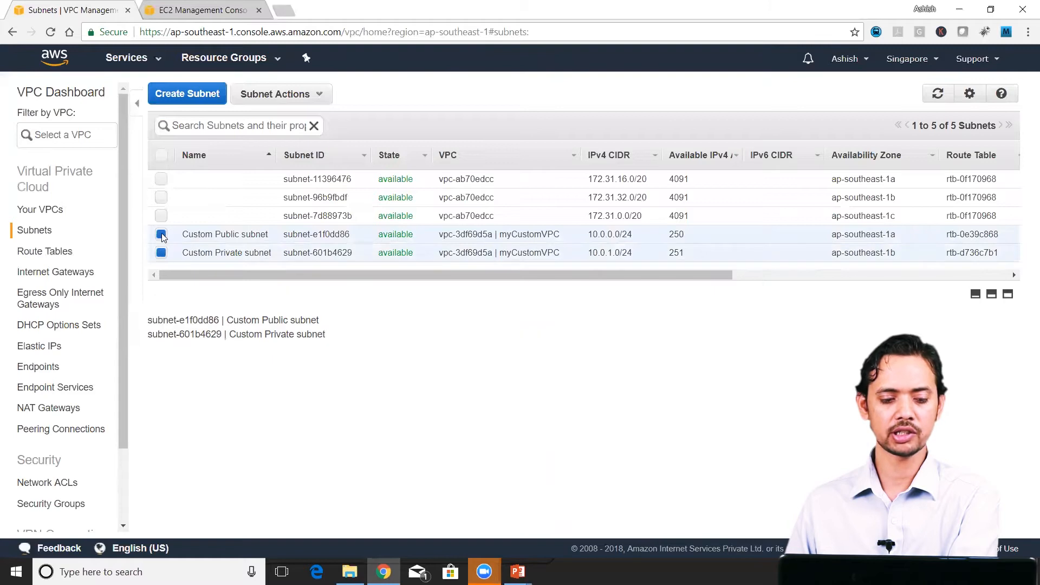
click(161, 234)
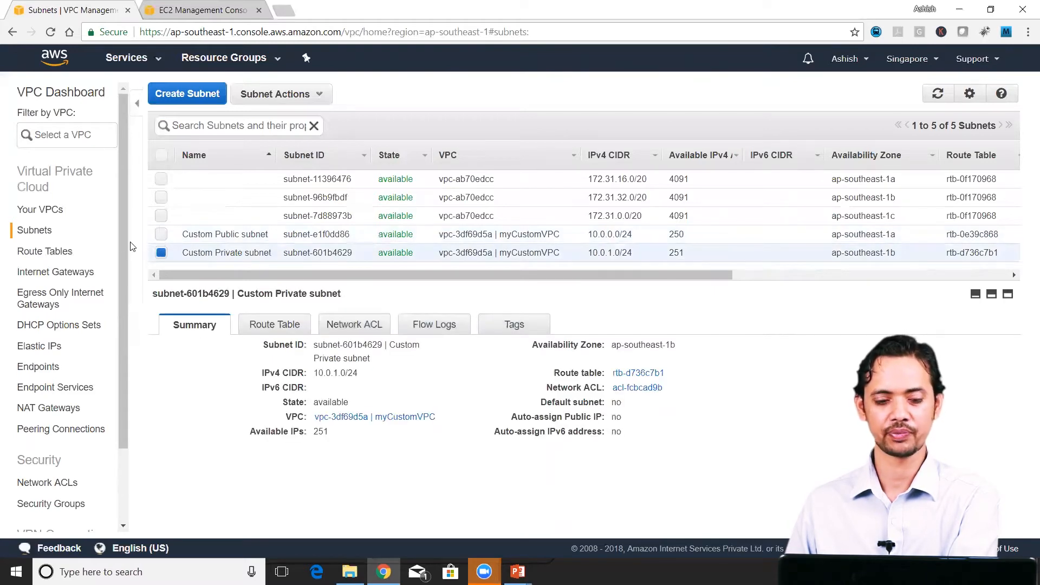
click(161, 234)
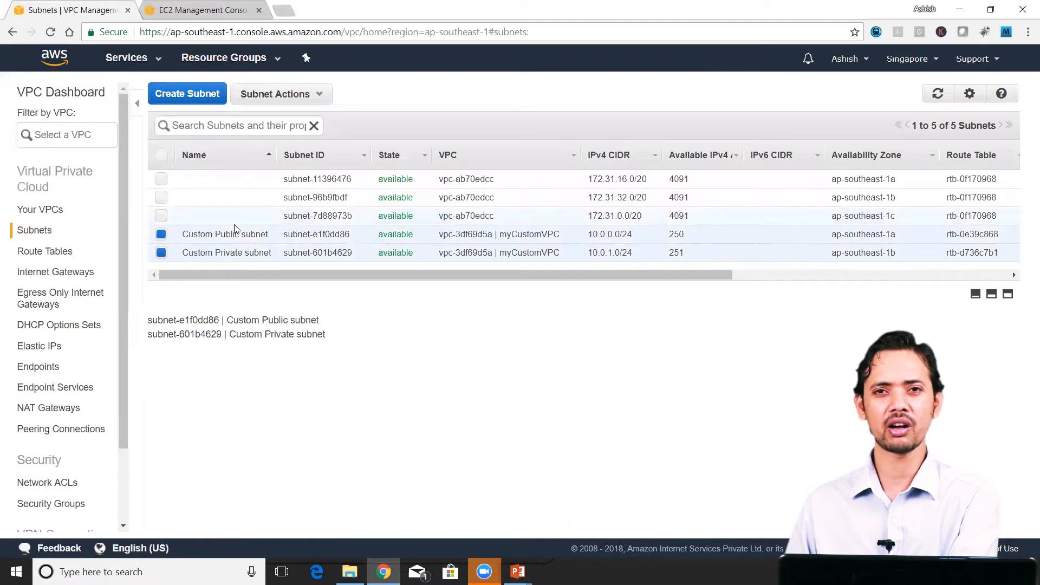
Step: Check which VPC each internet gateway is attached to, and compare the summaries of the two myCustomVPC route tables
click(62, 272)
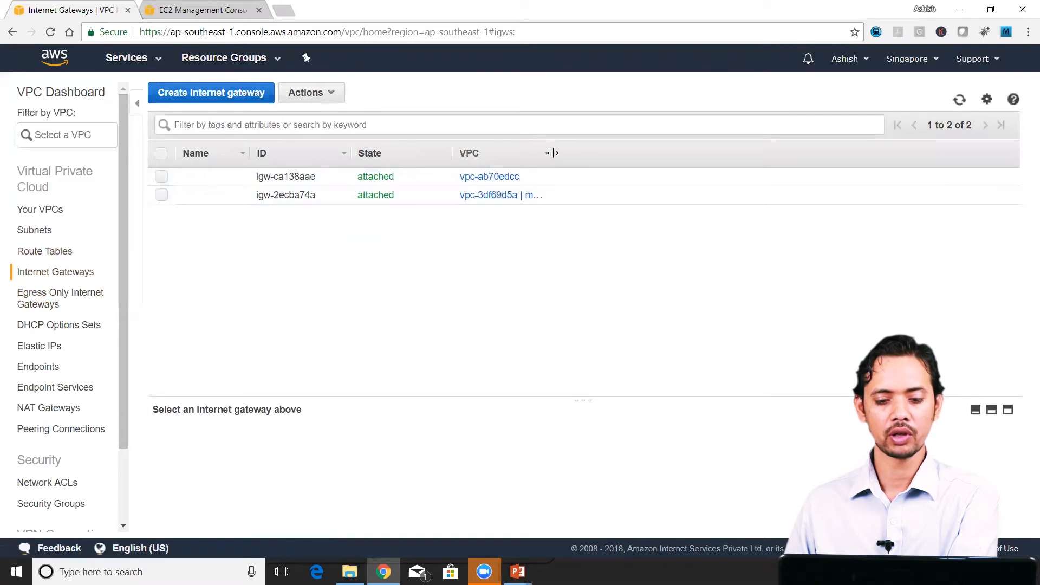
drag(551, 155, 651, 156)
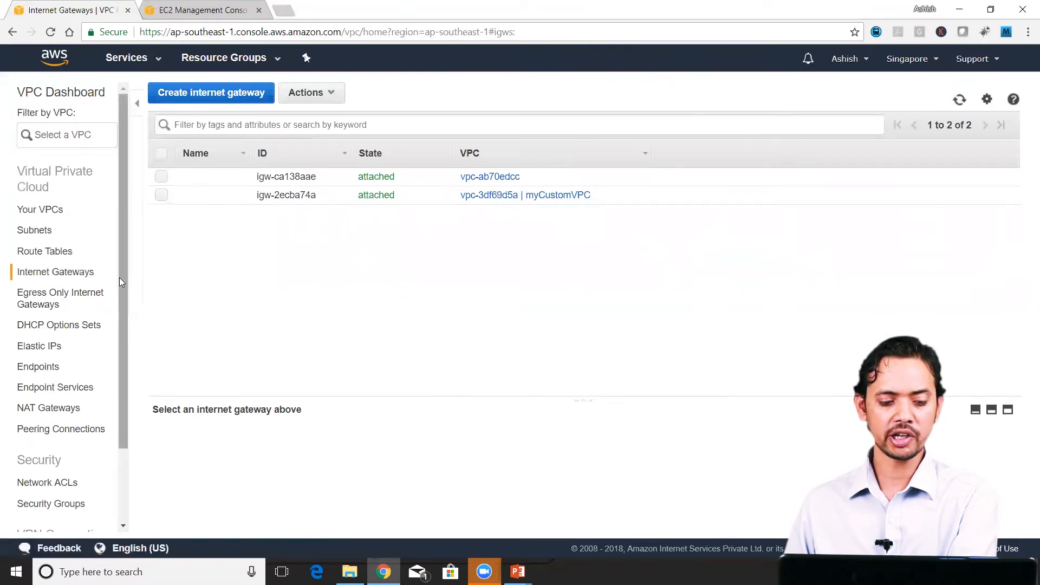
click(47, 251)
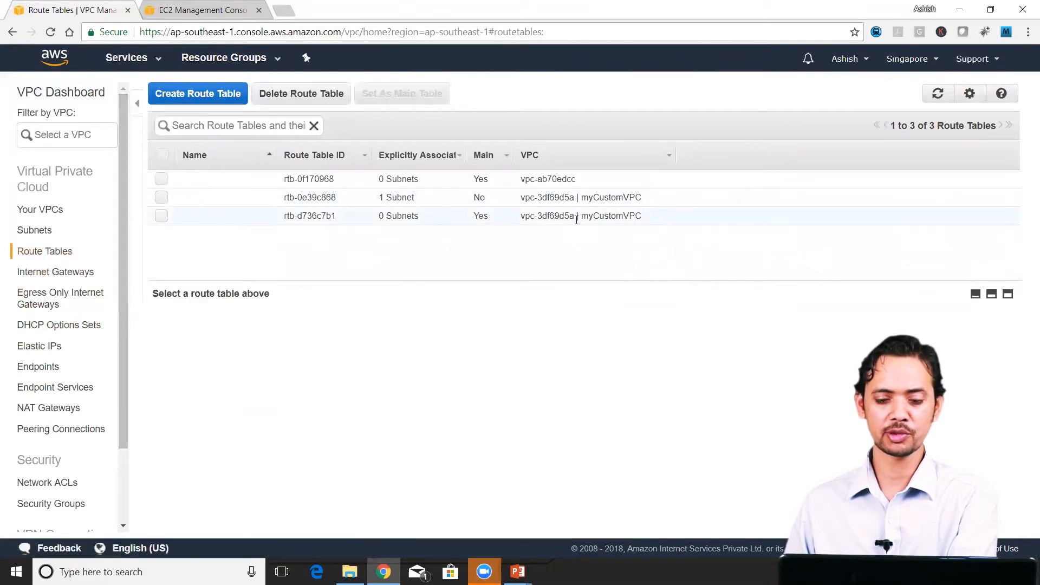
click(162, 216)
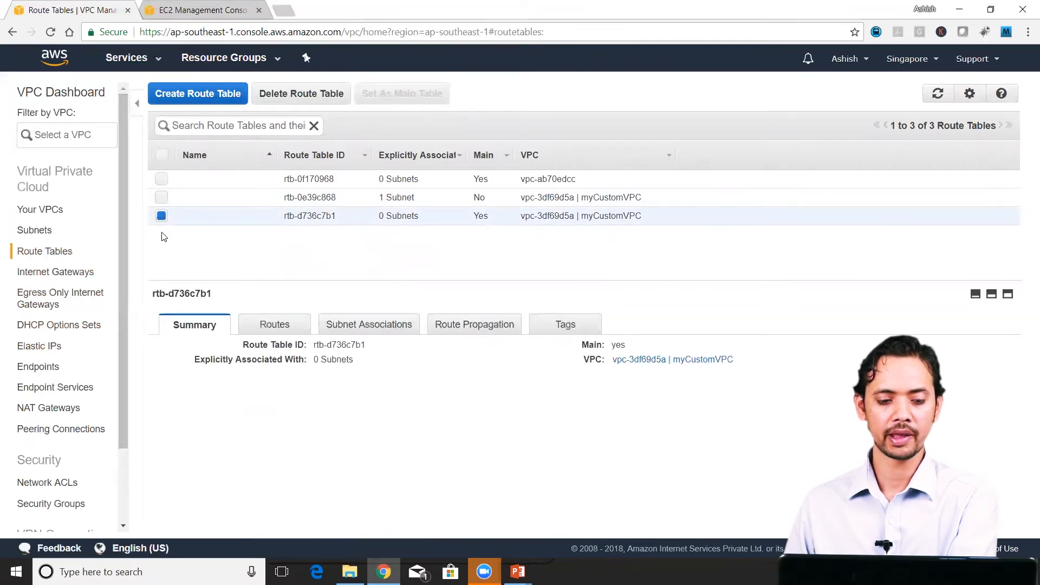
click(162, 197)
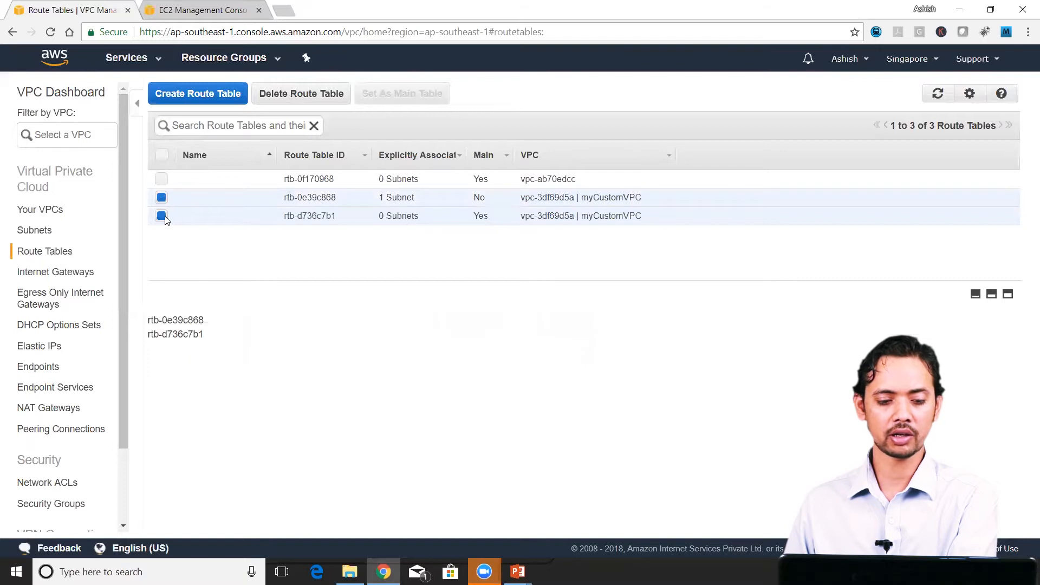
click(162, 217)
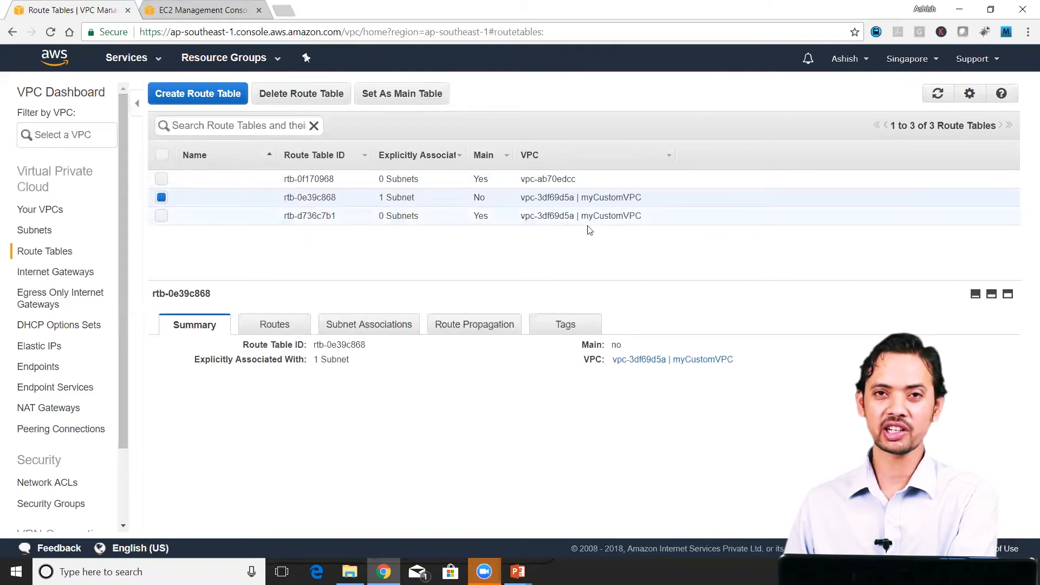
Step: Examine the destinations and targets of the routes in myCustomVPC's non-main route table
click(291, 326)
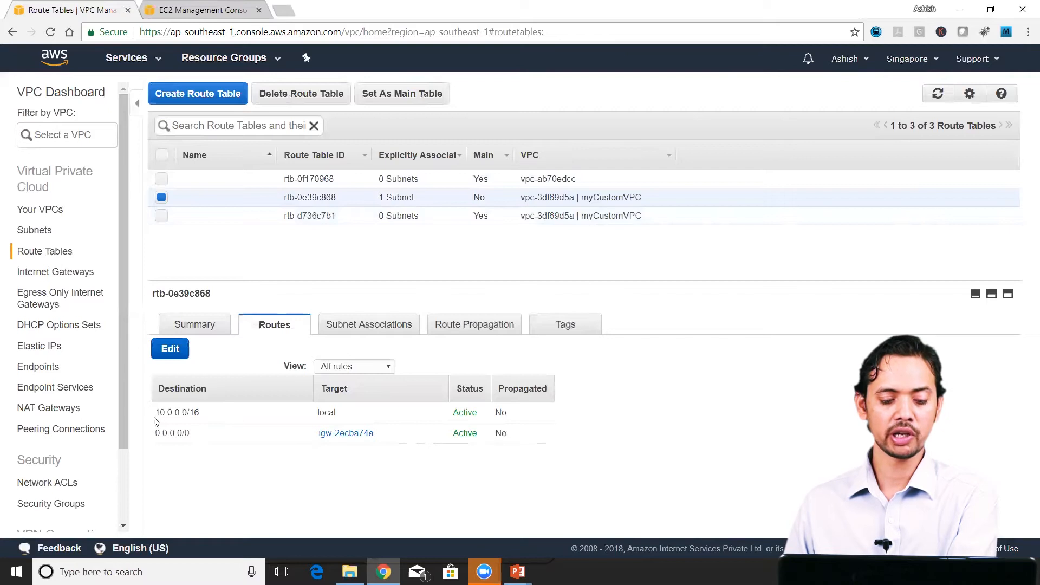
drag(158, 412, 213, 415)
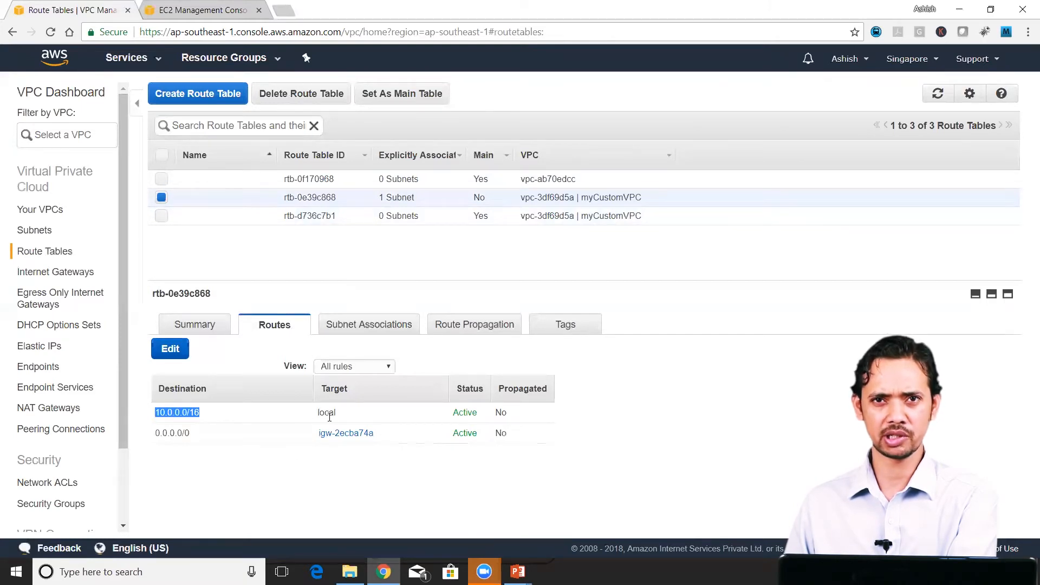
click(154, 438)
drag(162, 434, 205, 437)
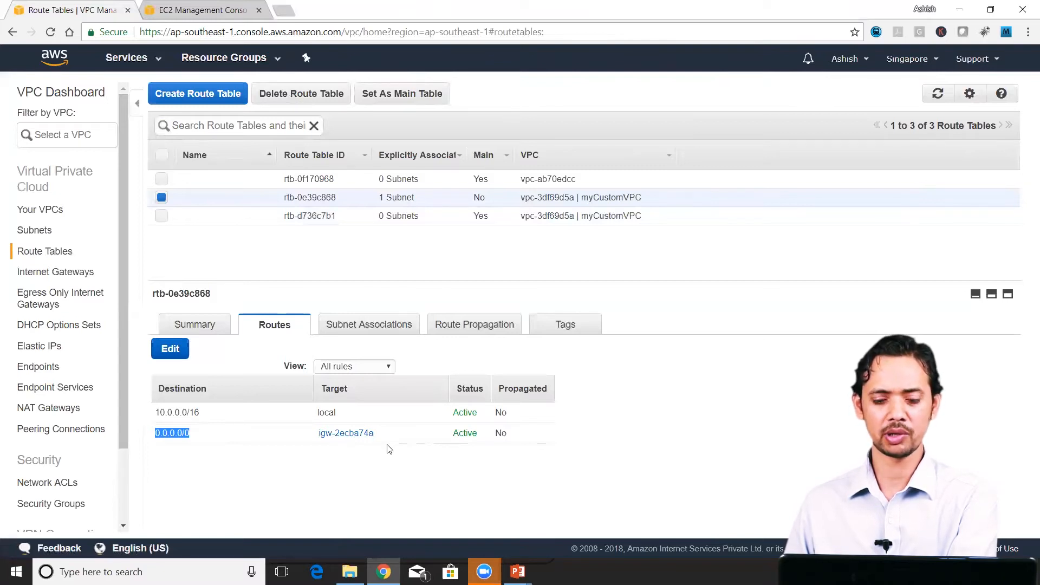
Step: Examine the subnet associations of the non-main route table, including the note on subnets without an explicit association
click(362, 325)
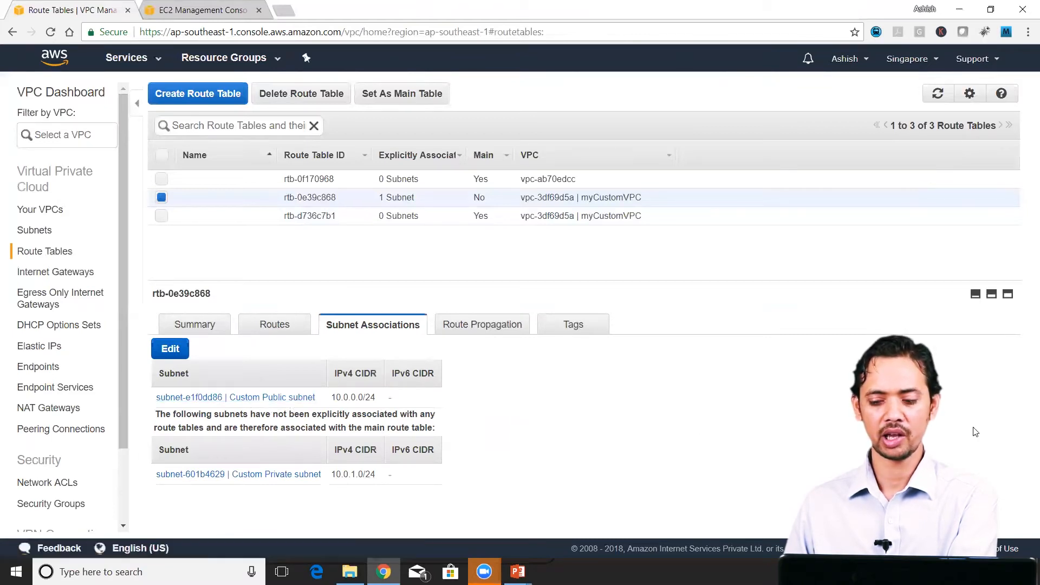
drag(467, 286, 469, 233)
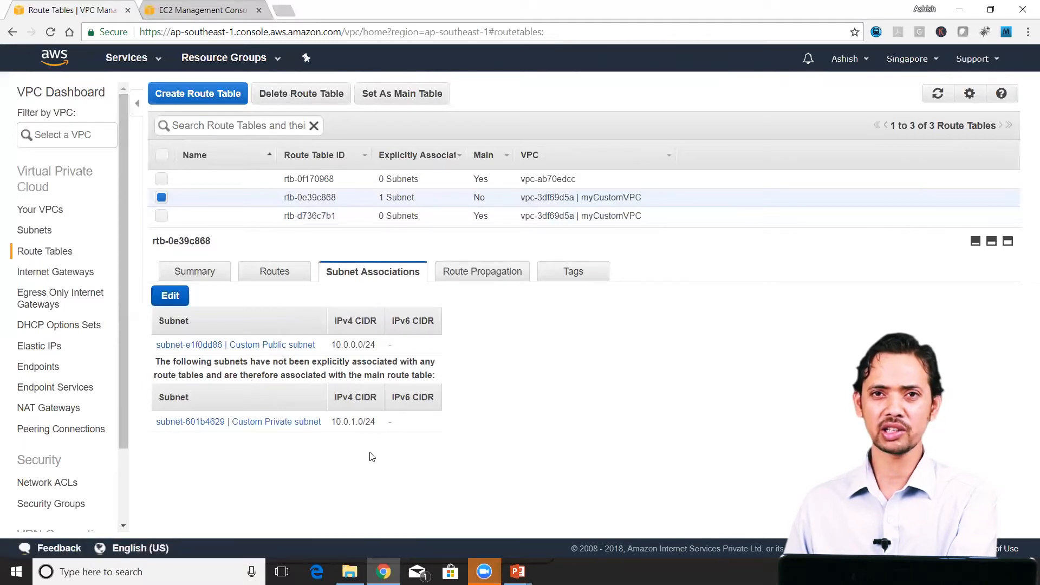
drag(177, 359, 212, 375)
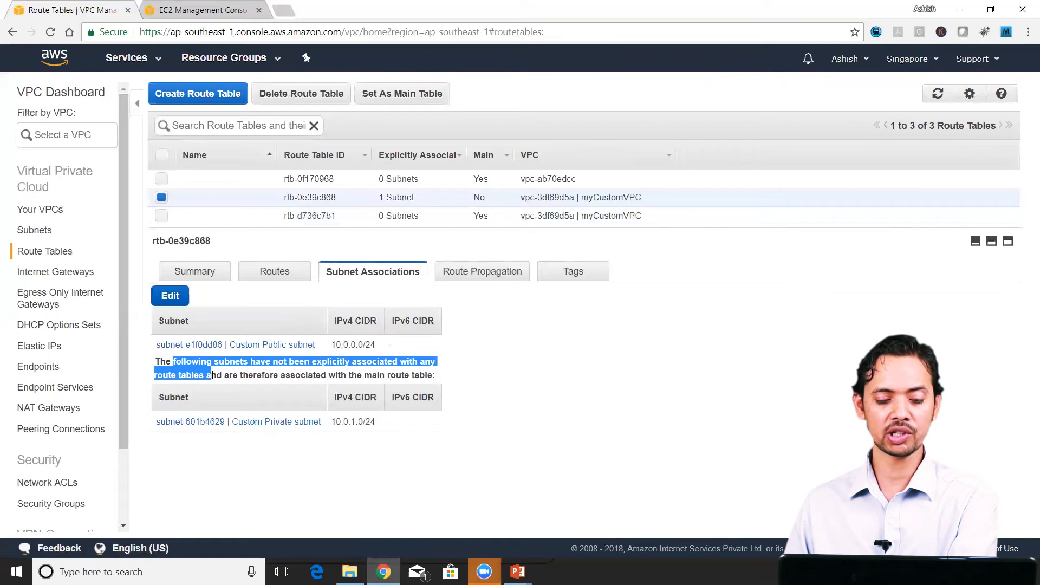
click(285, 377)
drag(323, 373, 427, 385)
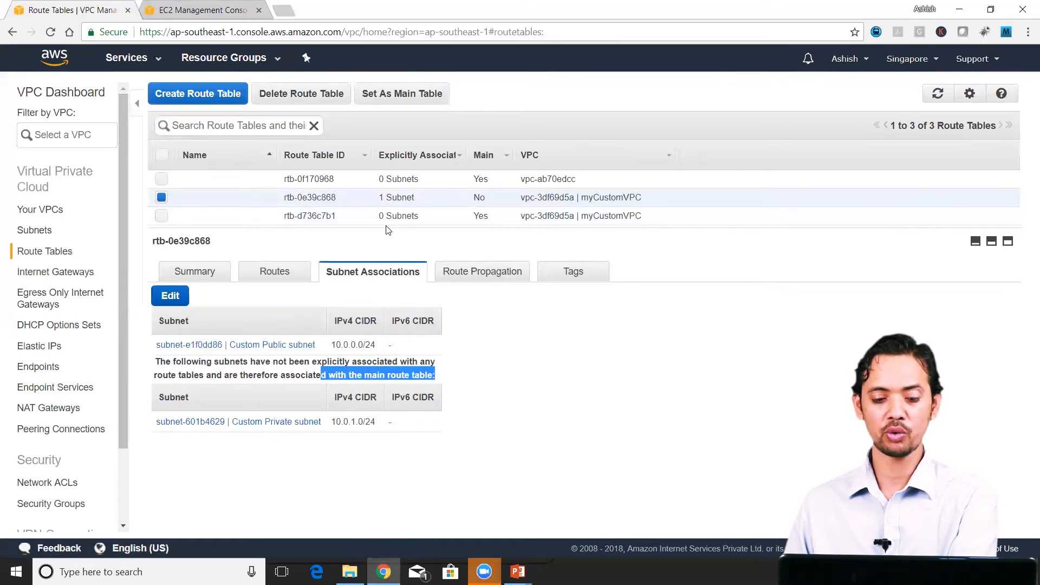
Step: Examine the routes and subnet associations of myCustomVPC's main route table
click(162, 217)
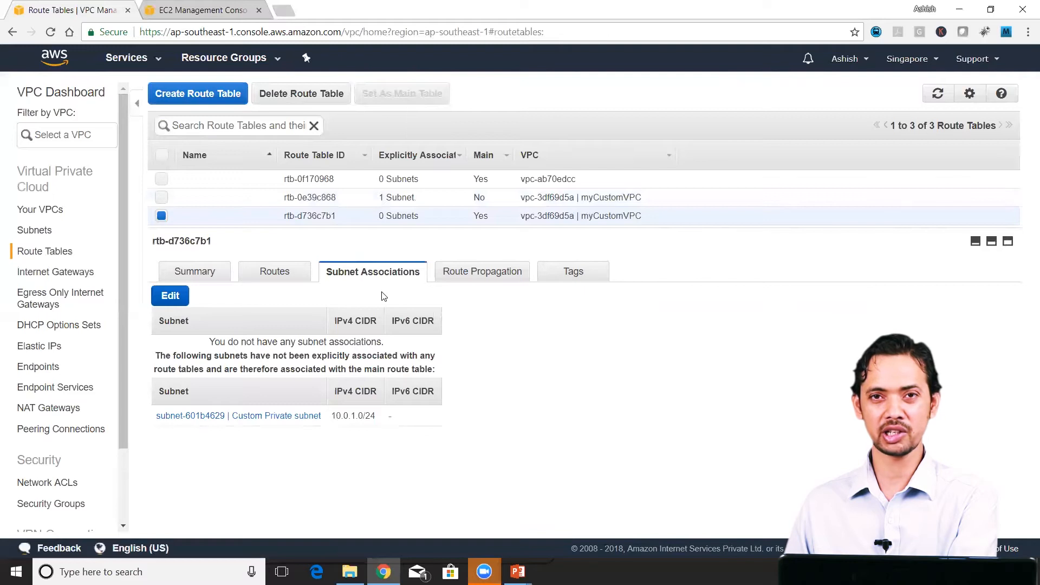
click(275, 279)
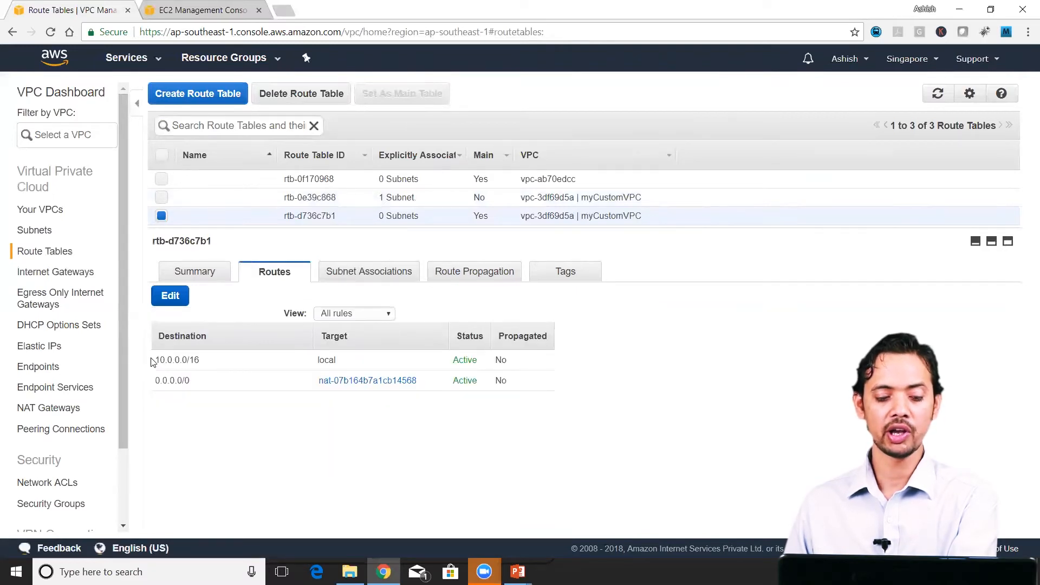
drag(154, 361, 226, 360)
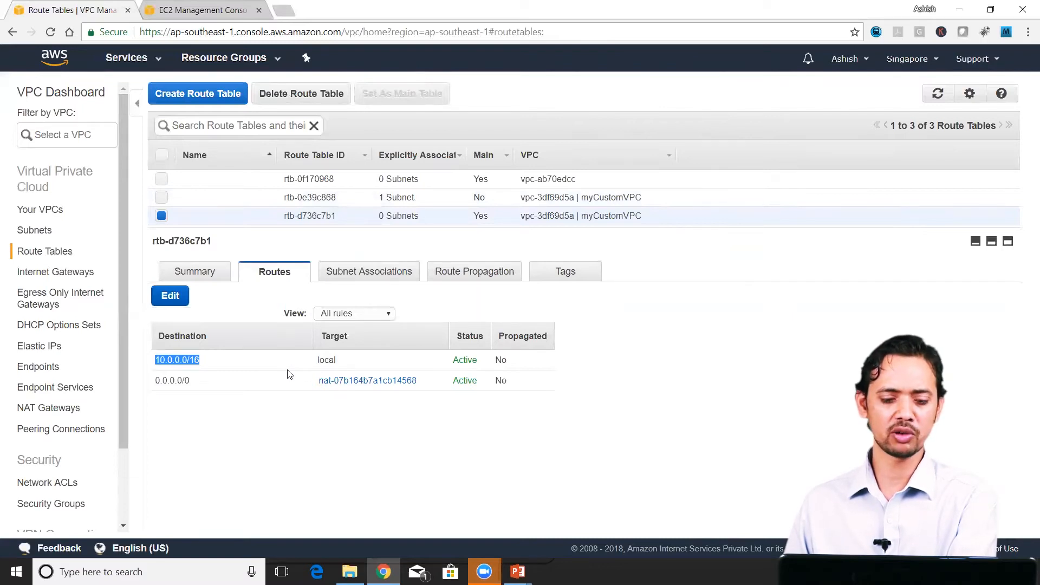
click(274, 421)
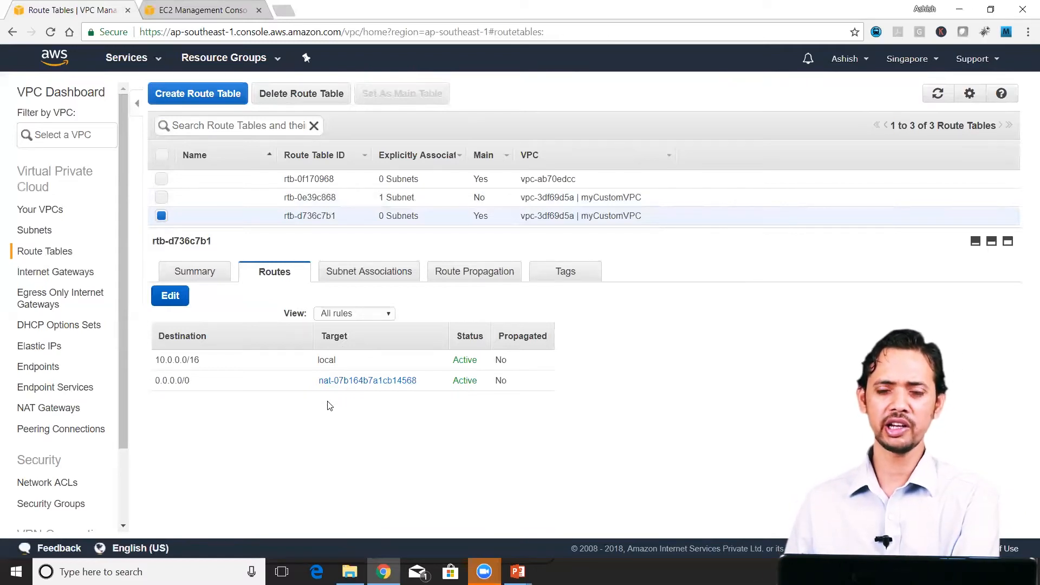
click(408, 277)
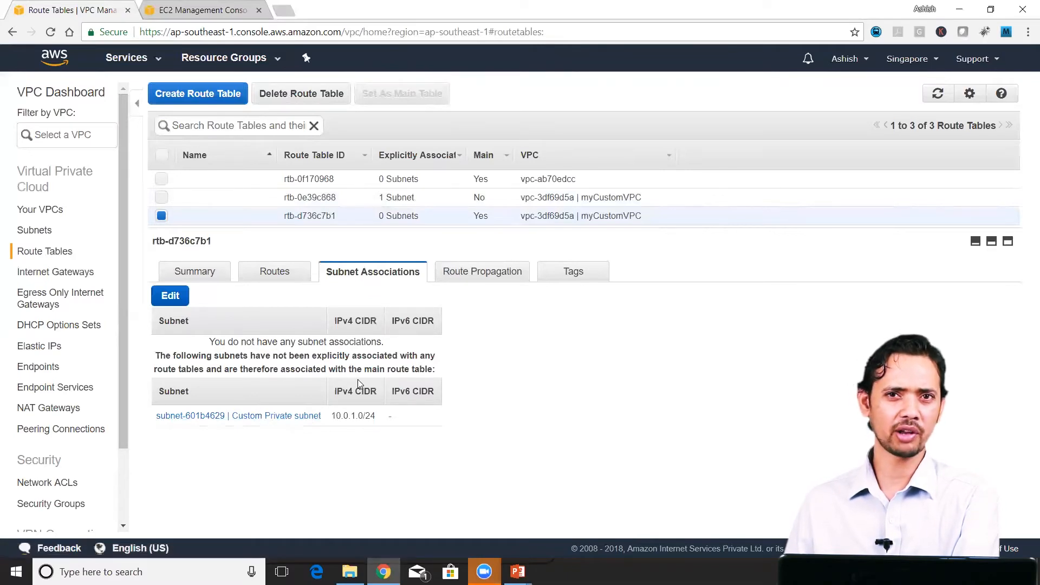
drag(155, 361, 430, 376)
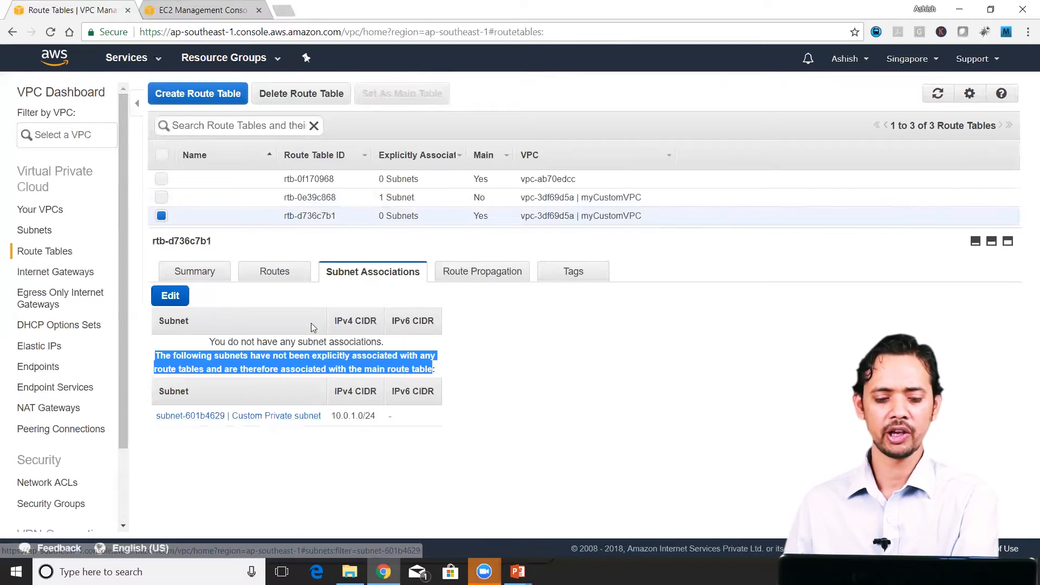
click(284, 272)
drag(254, 390, 526, 400)
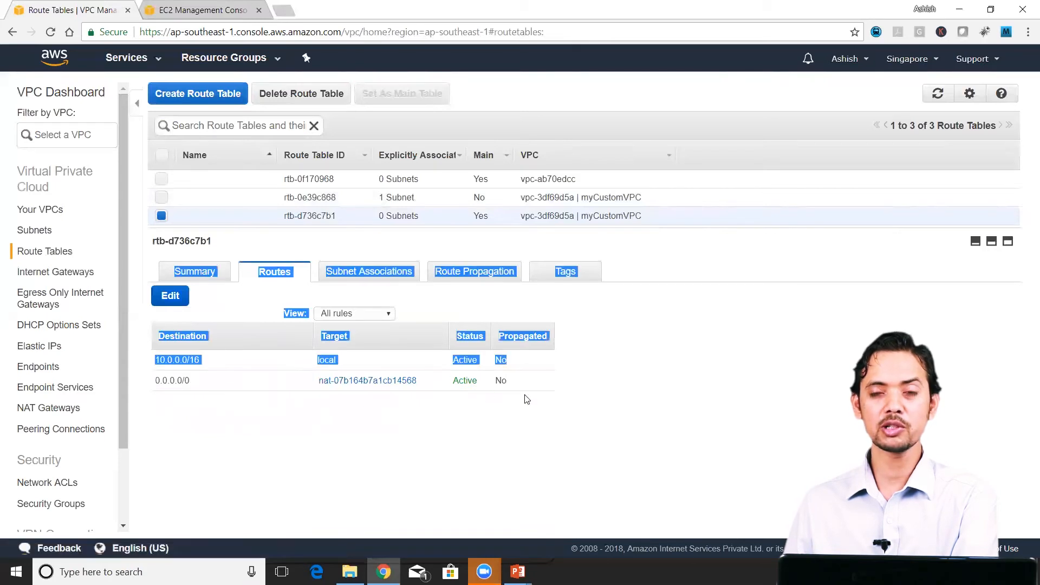
click(537, 393)
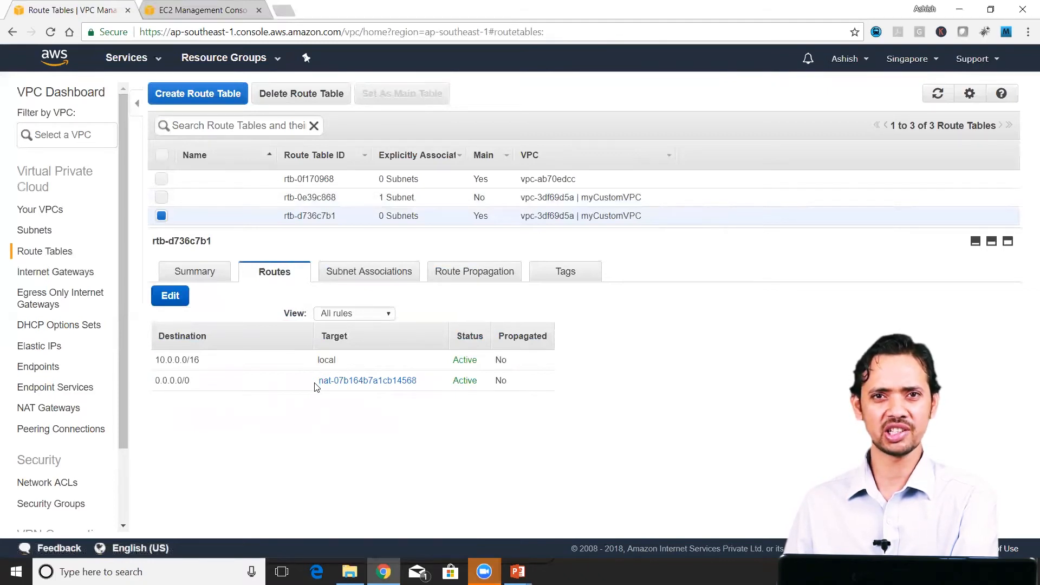
Step: Open the NAT gateway targeted by the main route table's default route and check its Elastic IP and private IP addresses
click(372, 383)
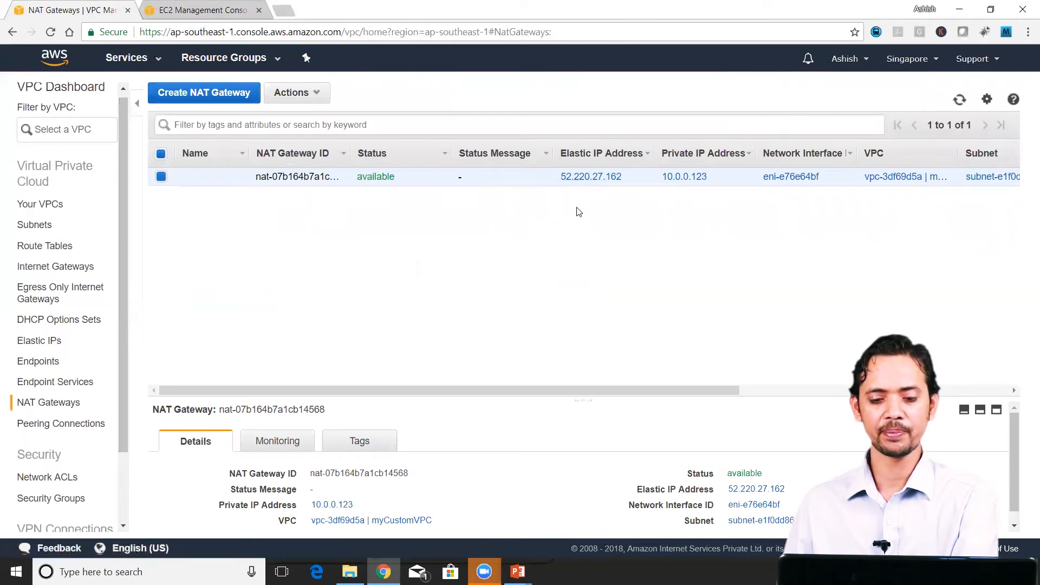
drag(558, 177, 623, 178)
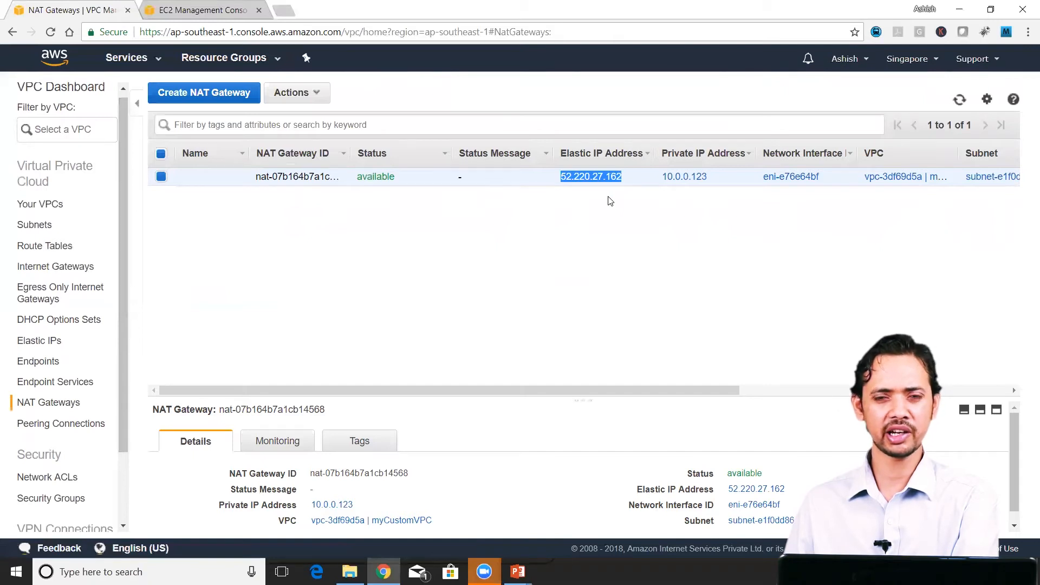
drag(708, 178, 671, 176)
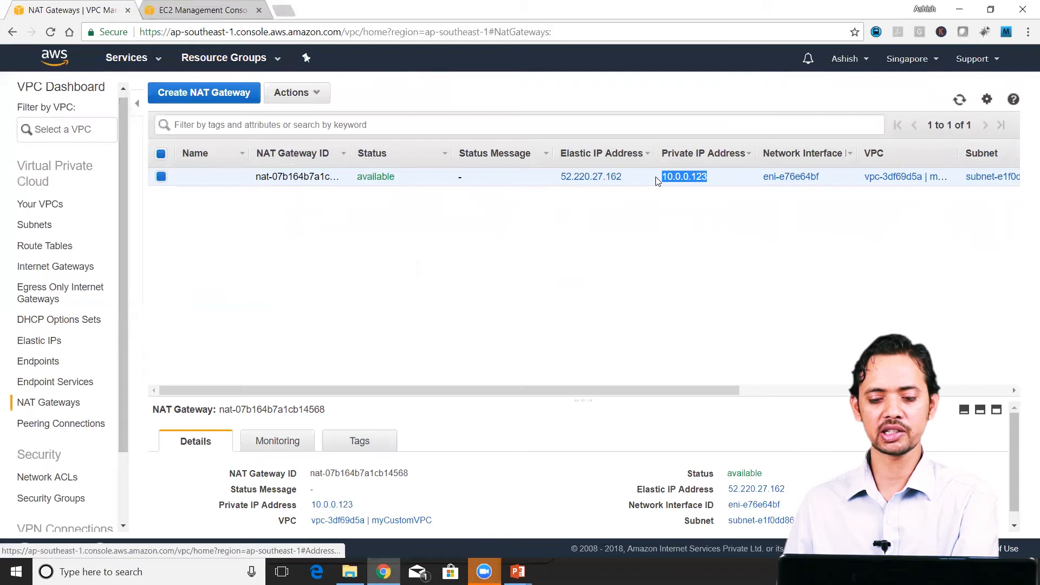
click(654, 232)
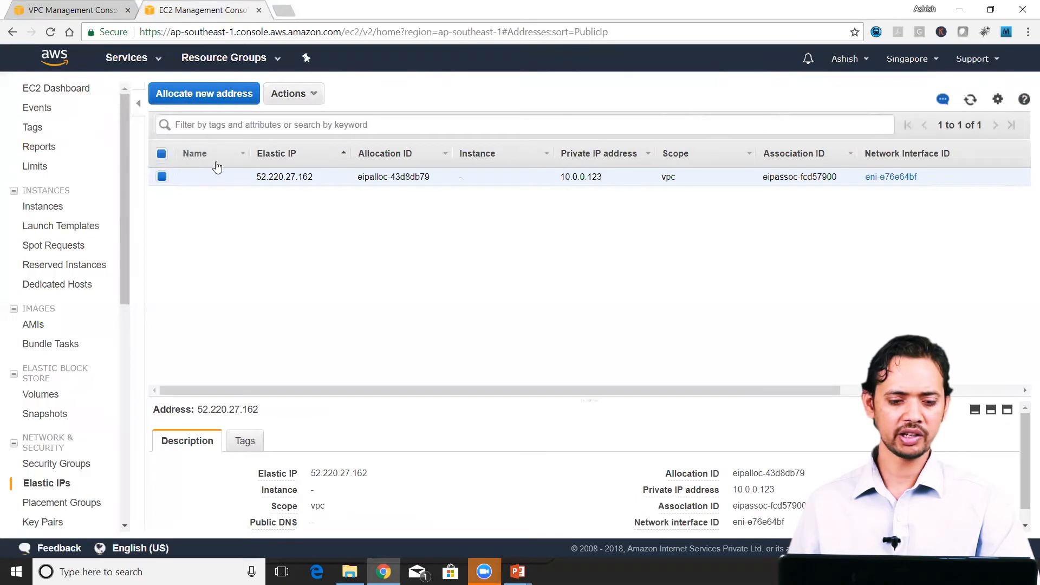
Step: Start launching an instance from Amazon Linux AMI 2018.03.0 (HVM), placing it in myCustomVPC's Custom Public subnet
click(39, 205)
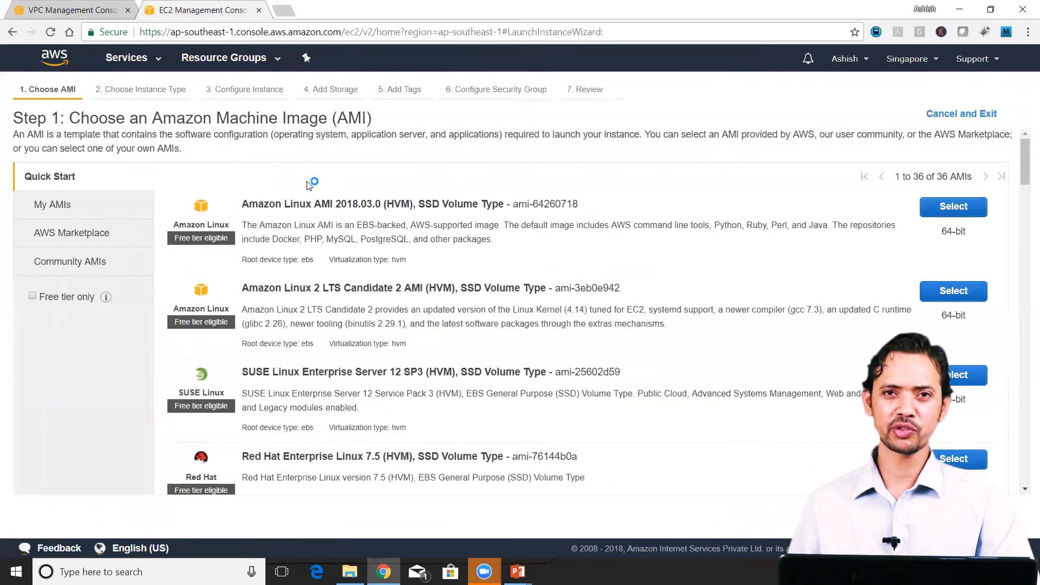
click(954, 207)
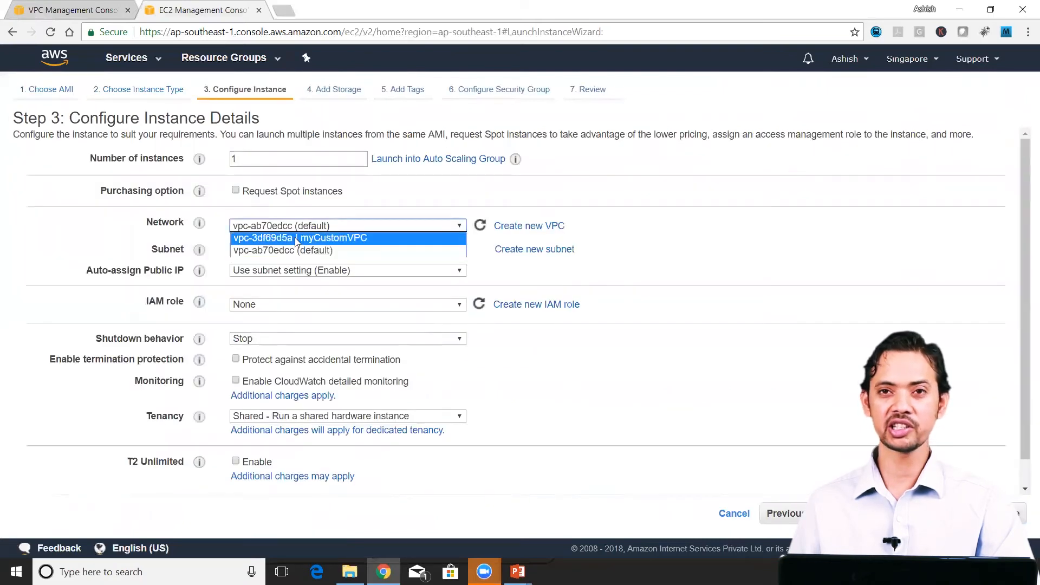
click(297, 238)
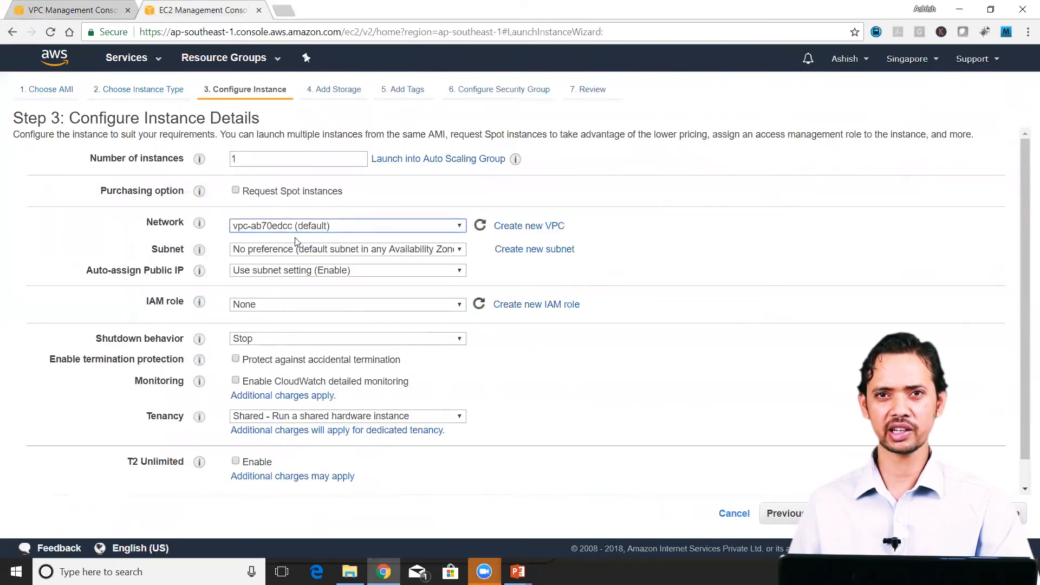
click(321, 249)
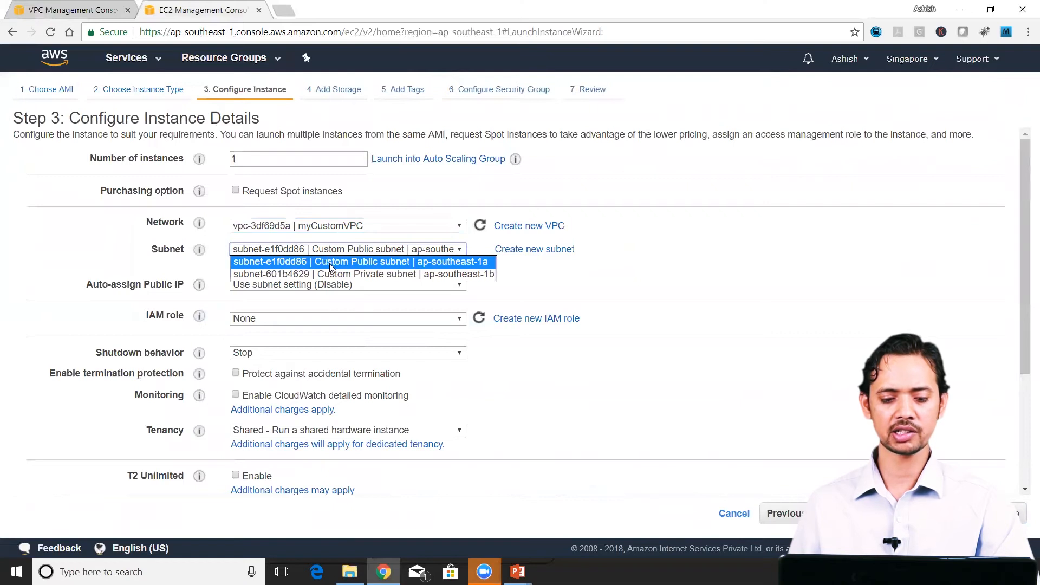
click(331, 265)
click(367, 287)
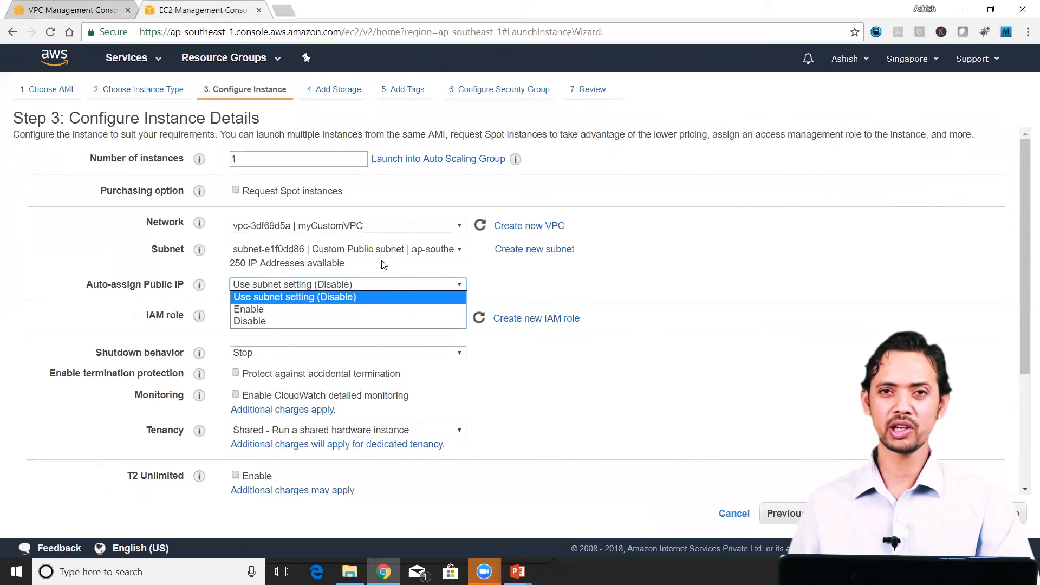
Step: Enable auto-assignment of public IPv4 addresses on the Custom Public subnet in the VPC console and save the setting
click(81, 10)
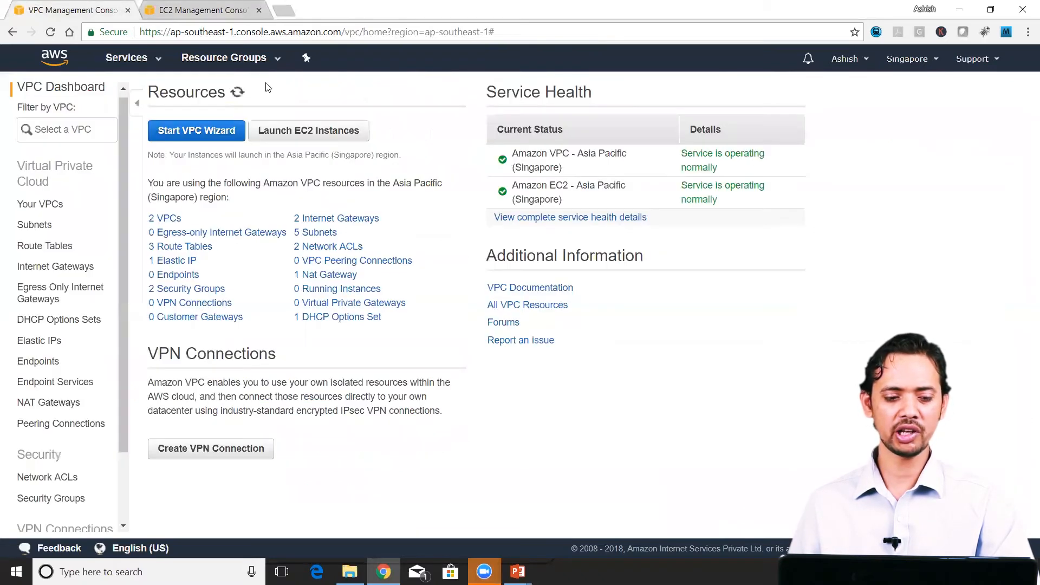
click(47, 225)
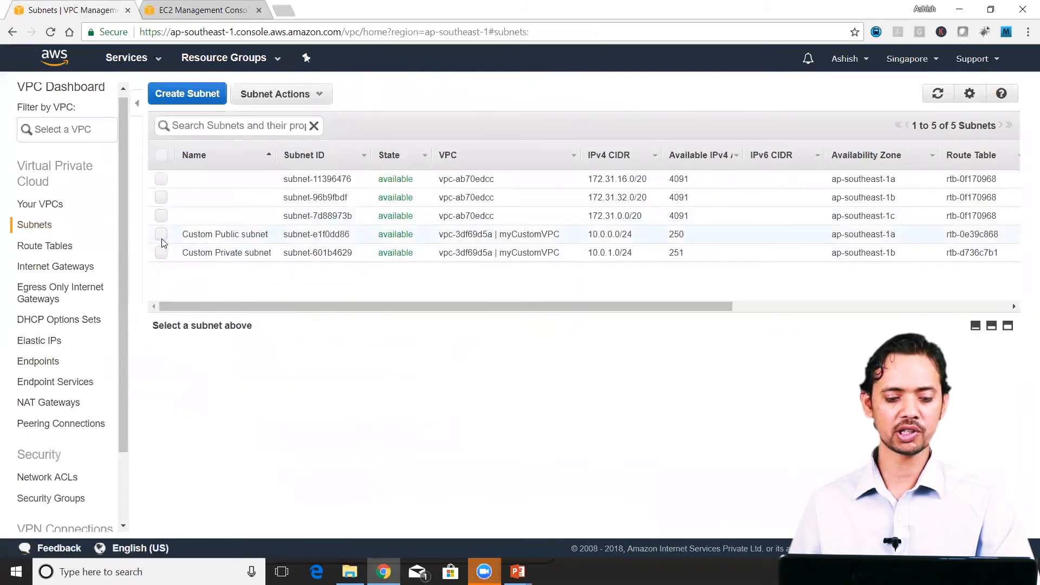
click(161, 234)
click(276, 94)
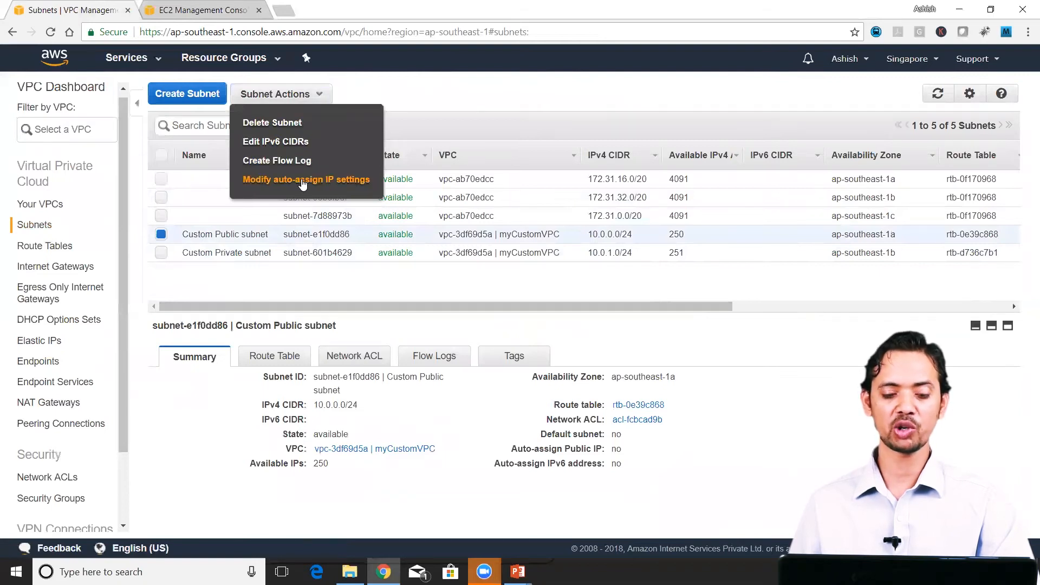
click(302, 182)
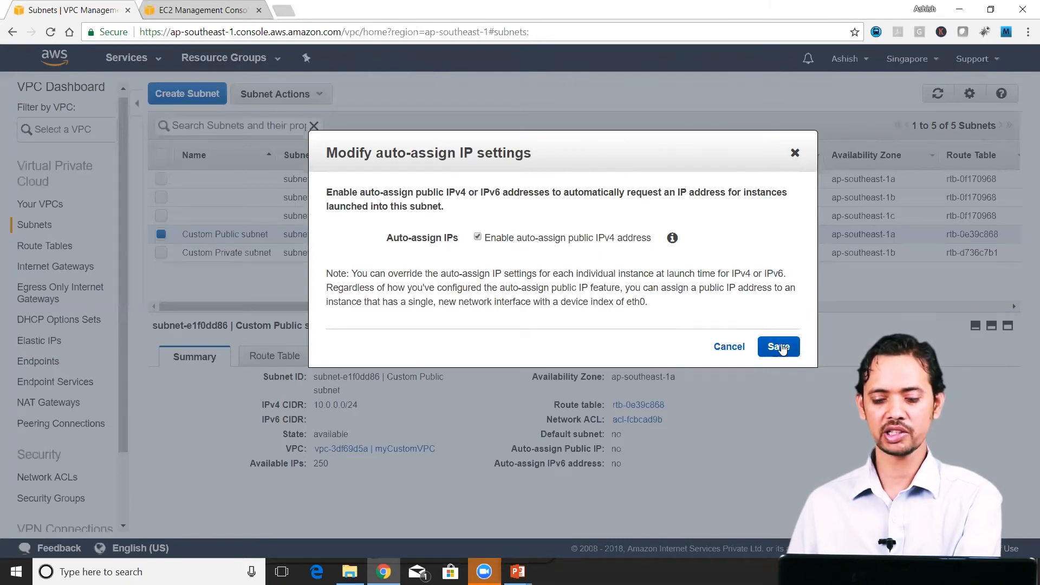
click(779, 348)
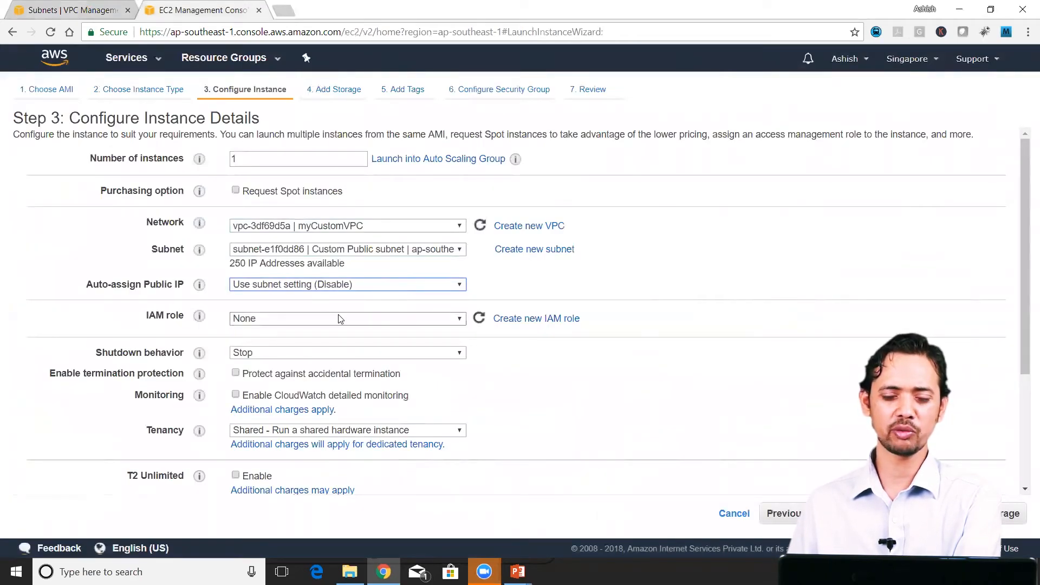
Step: Set the new instance's Auto-assign Public IP to Enable and give it a Name tag of myPublicInstance
click(297, 285)
click(300, 304)
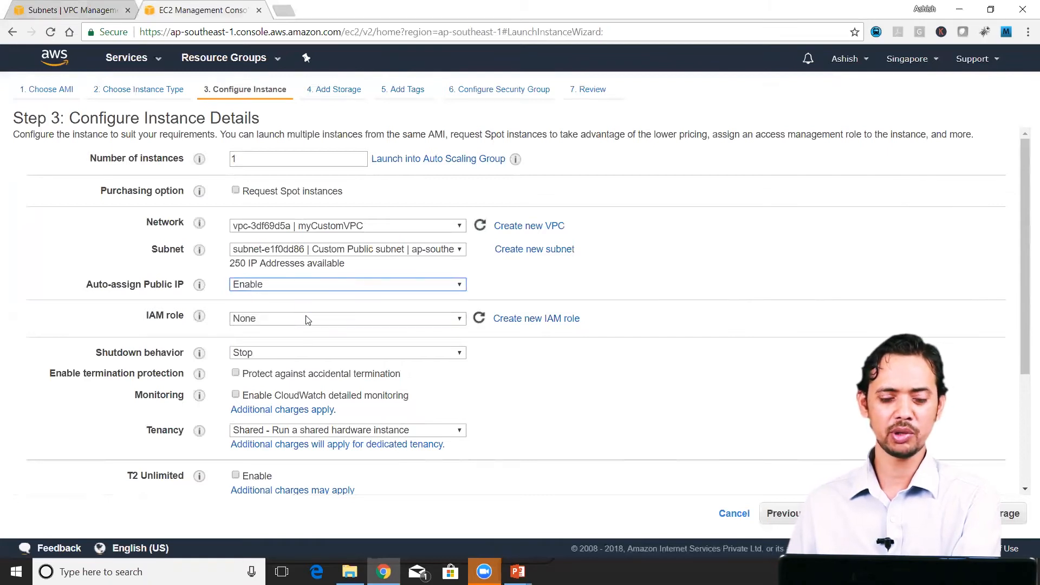
click(1010, 513)
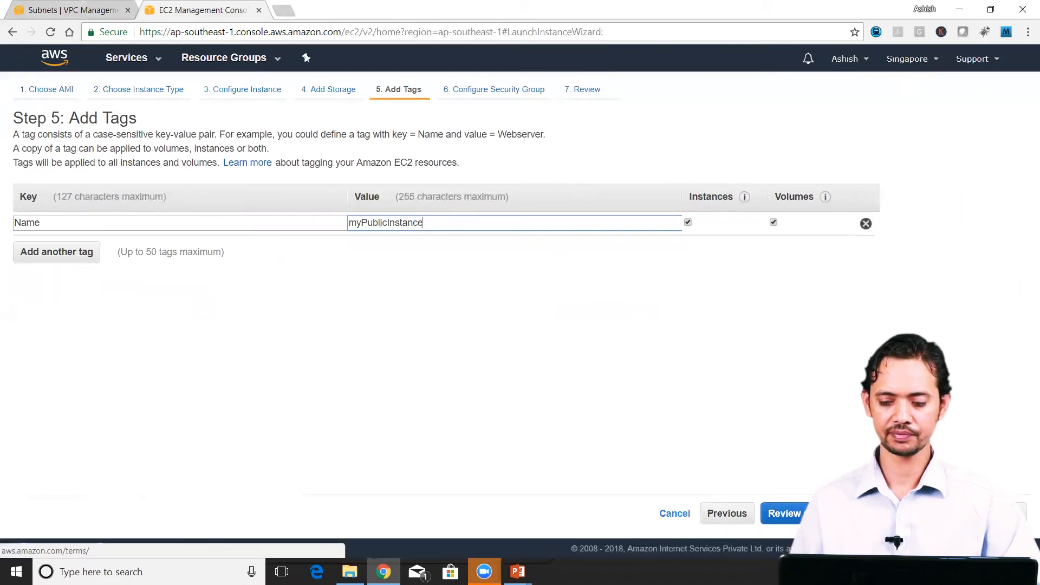
click(976, 513)
Step: Add an HTTP rule to the instance's new security group and proceed to the launch review
click(34, 323)
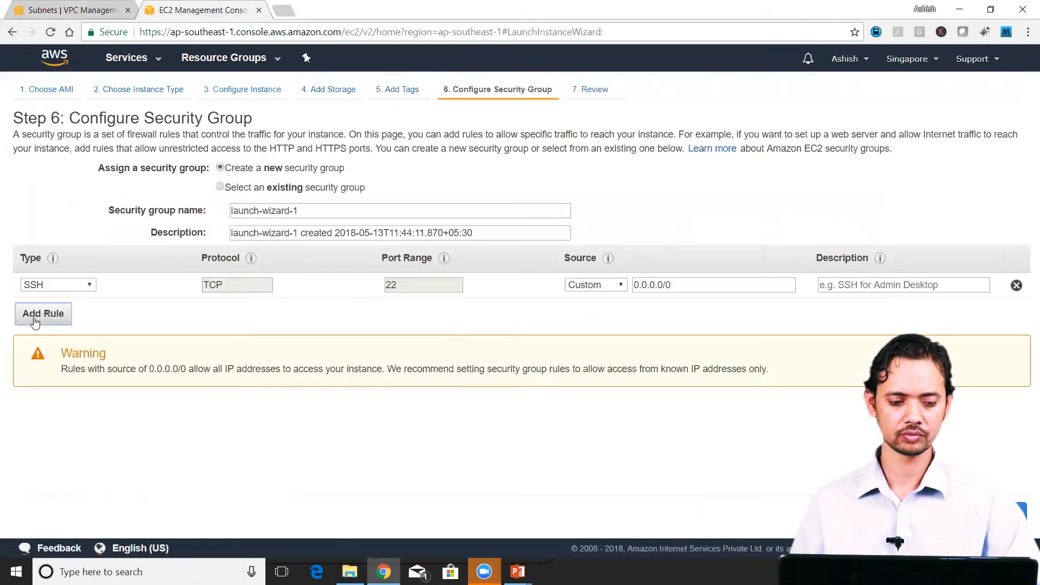
click(58, 309)
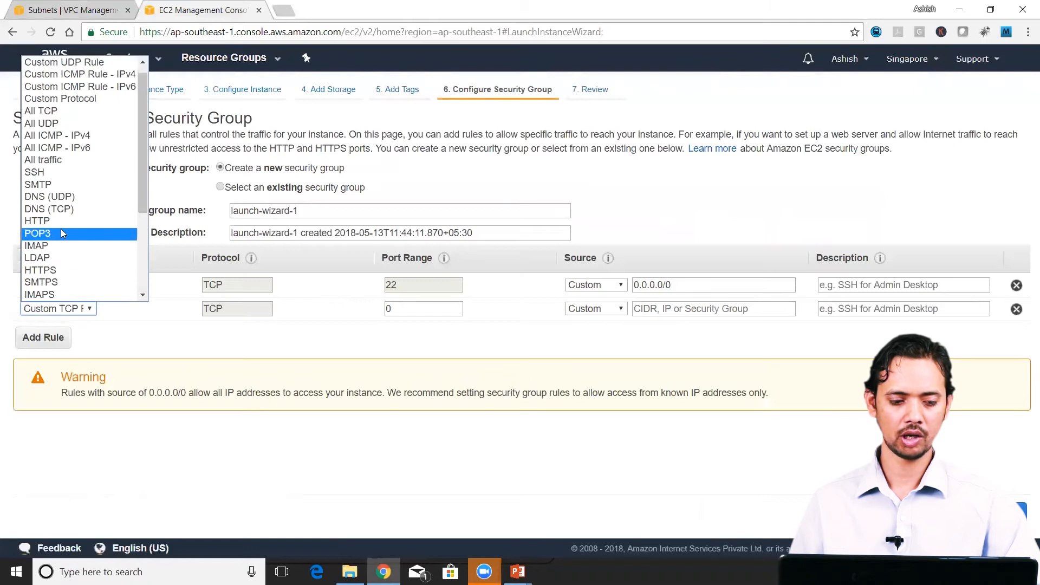
click(61, 221)
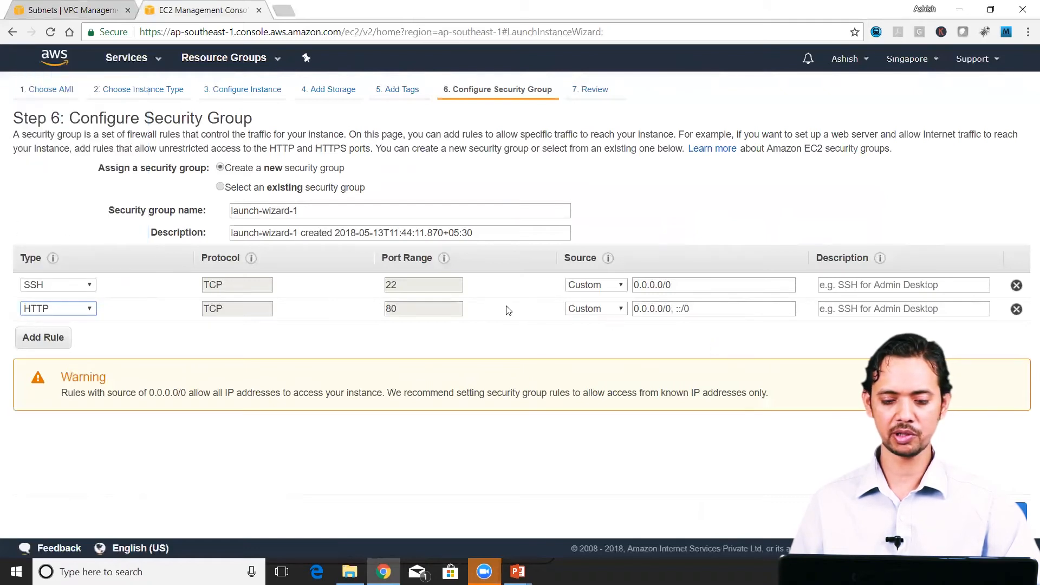
click(978, 513)
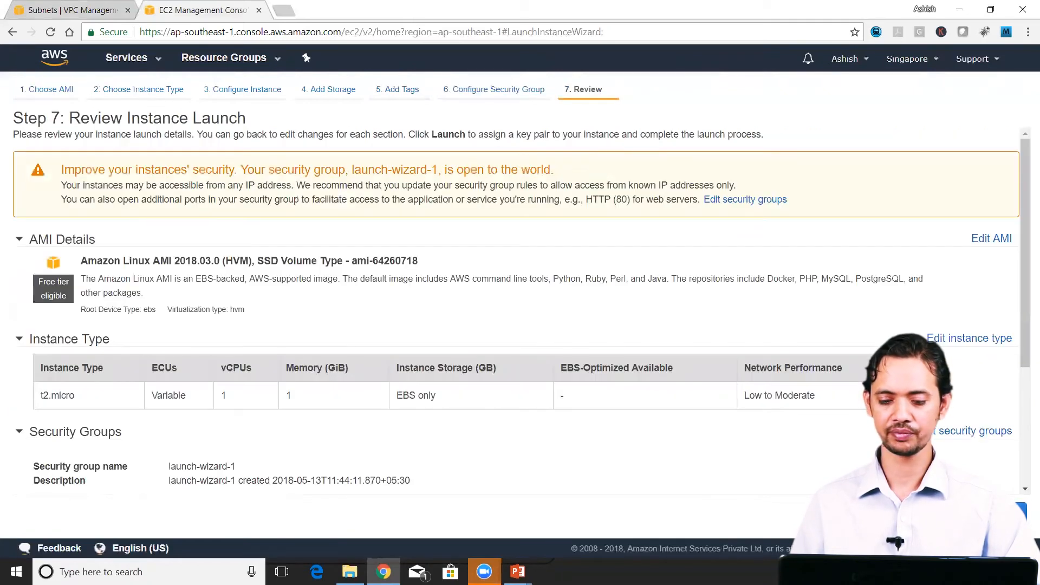
Step: Create and download a new key pair named mySingaporeKeyPair and launch the instance with it
click(1021, 511)
click(409, 319)
click(412, 343)
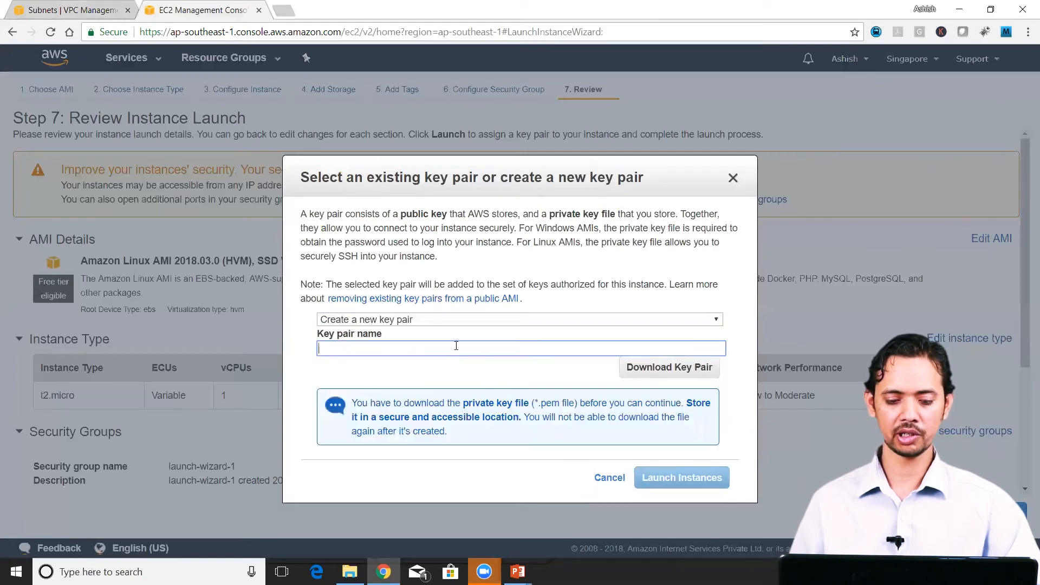
text(my)
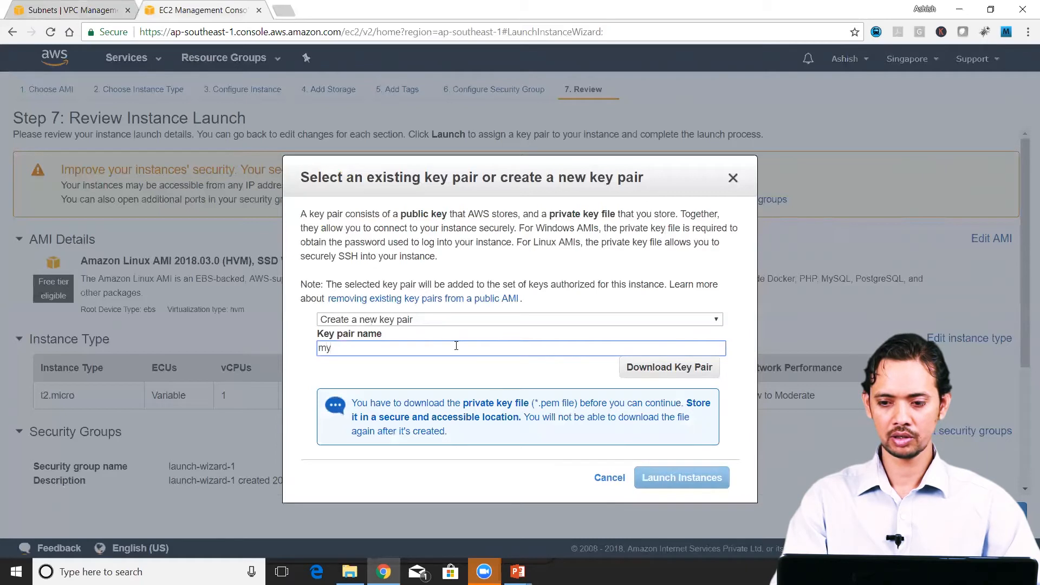
text(Singa)
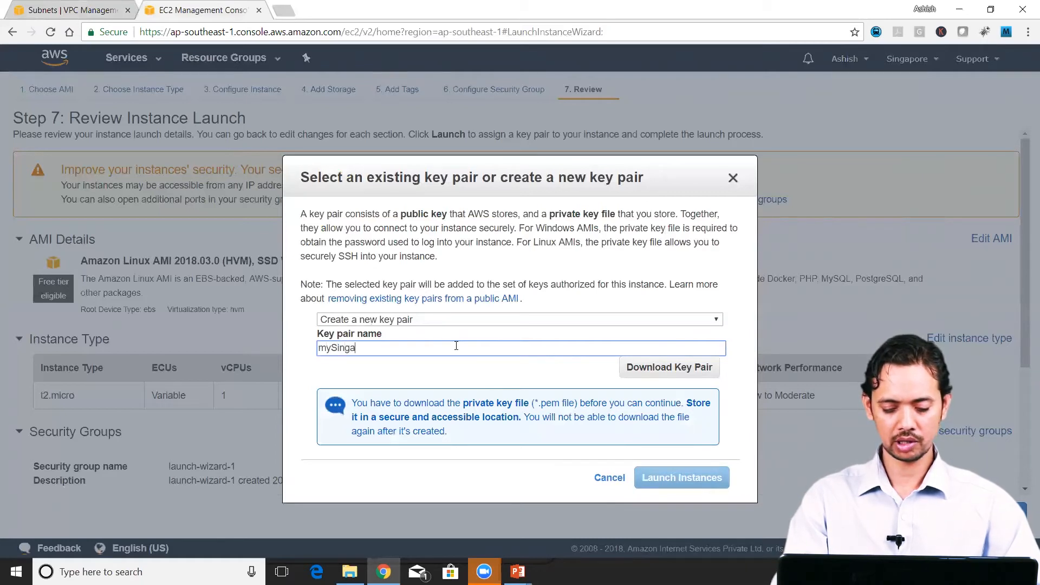
text(poreKeyPair)
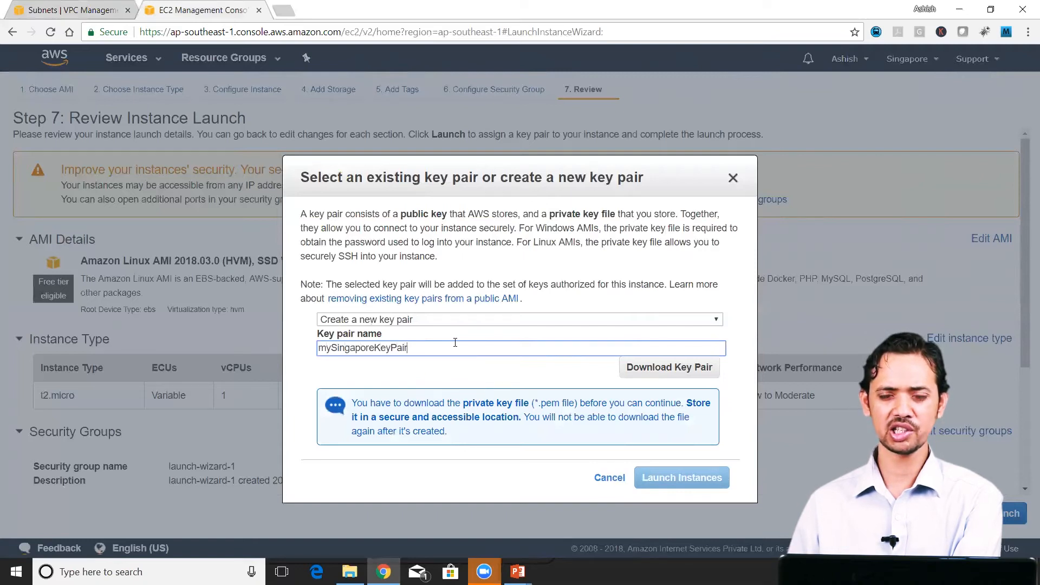
click(655, 370)
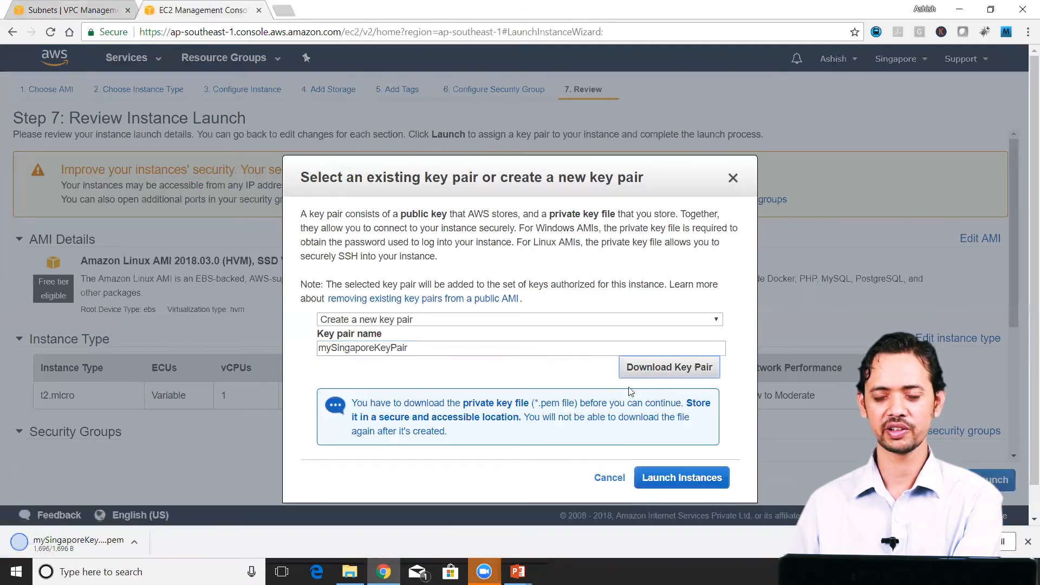
click(692, 478)
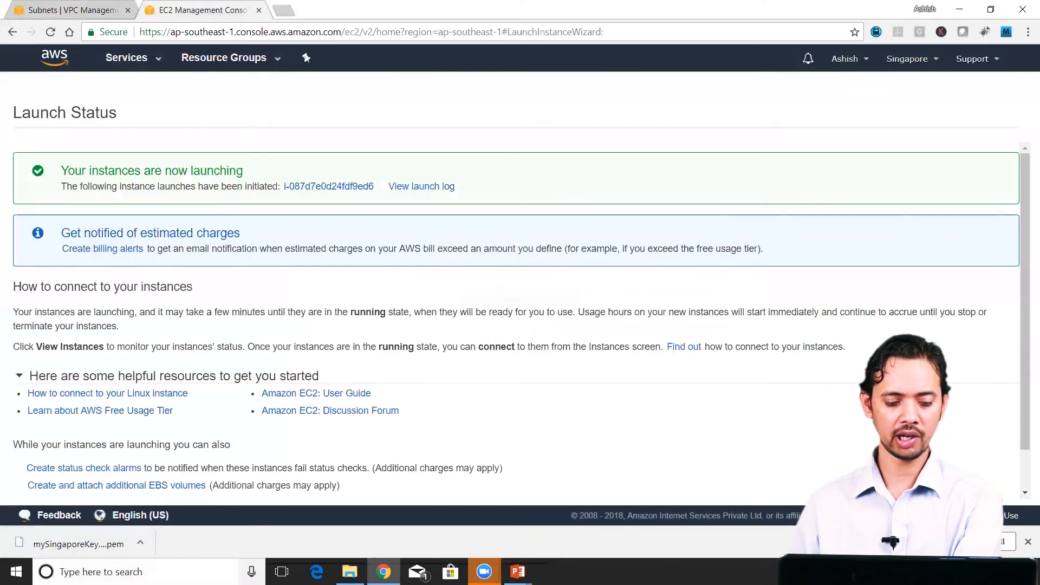
Step: Open PuTTYgen to convert the downloaded key file
key(super)
text(putt)
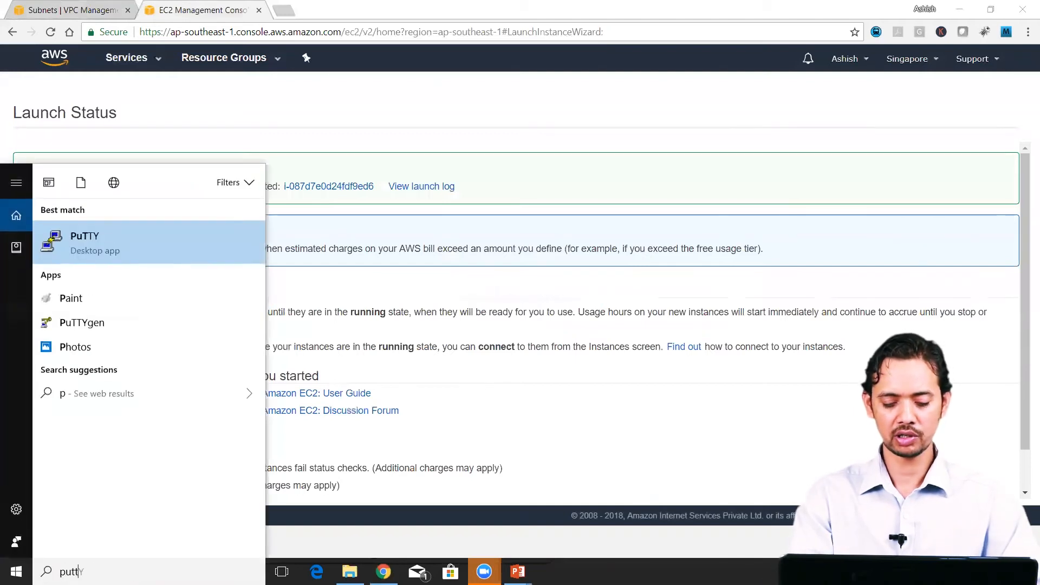
text(ygen)
key(Return)
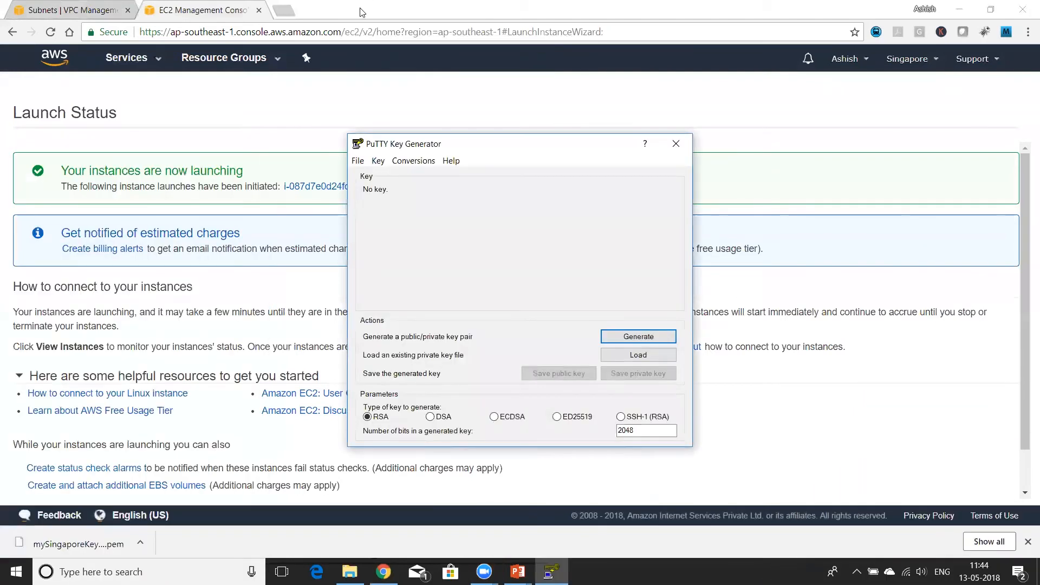
Step: Load the private key file mySingaporeKeyPair.pem from the Downloads folder into PuTTYgen
click(649, 356)
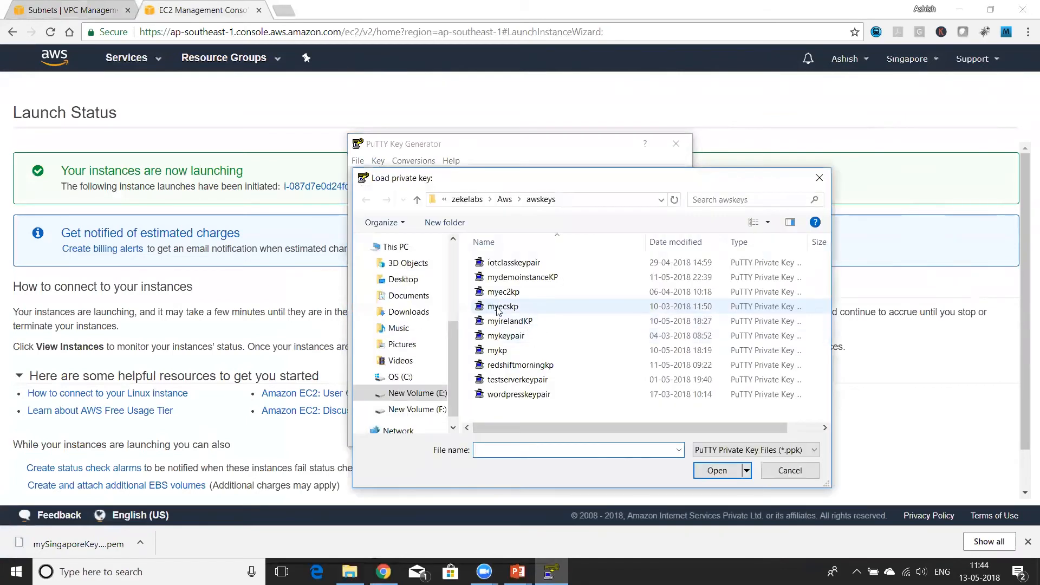
click(409, 312)
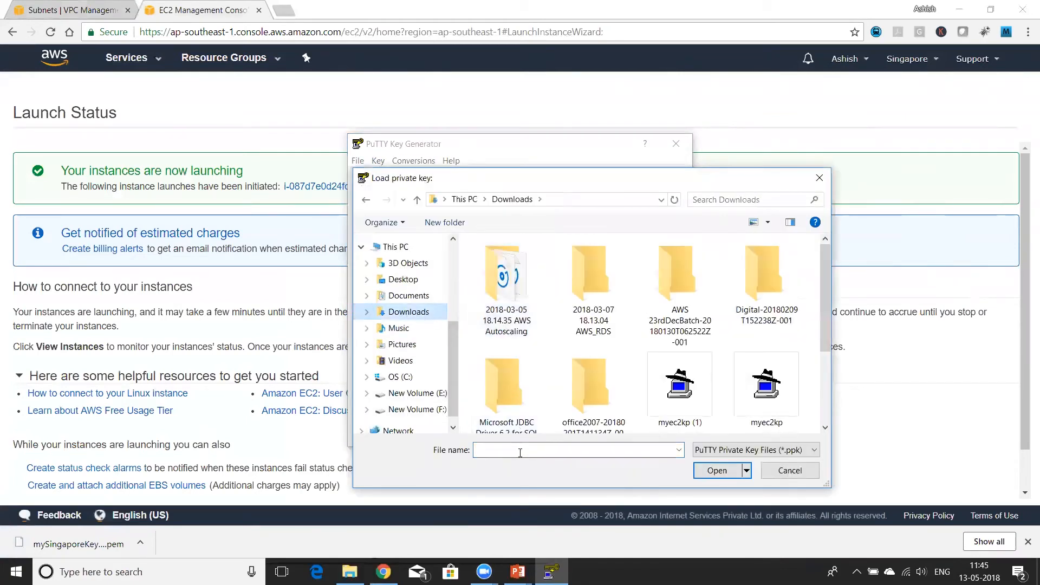
text(nga)
key(BackSpace)
key(BackSpace)
key(BackSpace)
key(BackSpace)
key(BackSpace)
text(mysing)
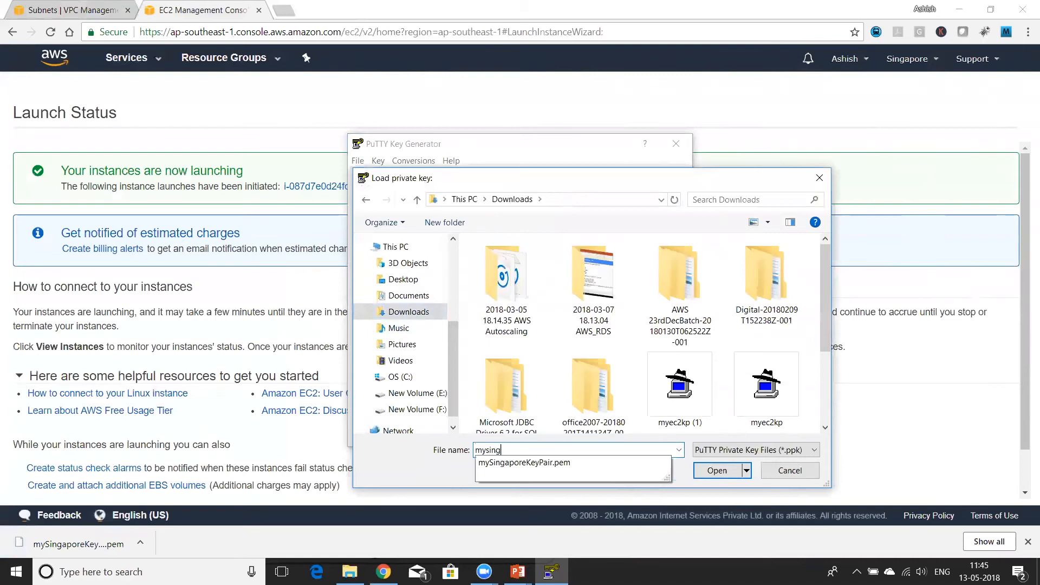
key(Down)
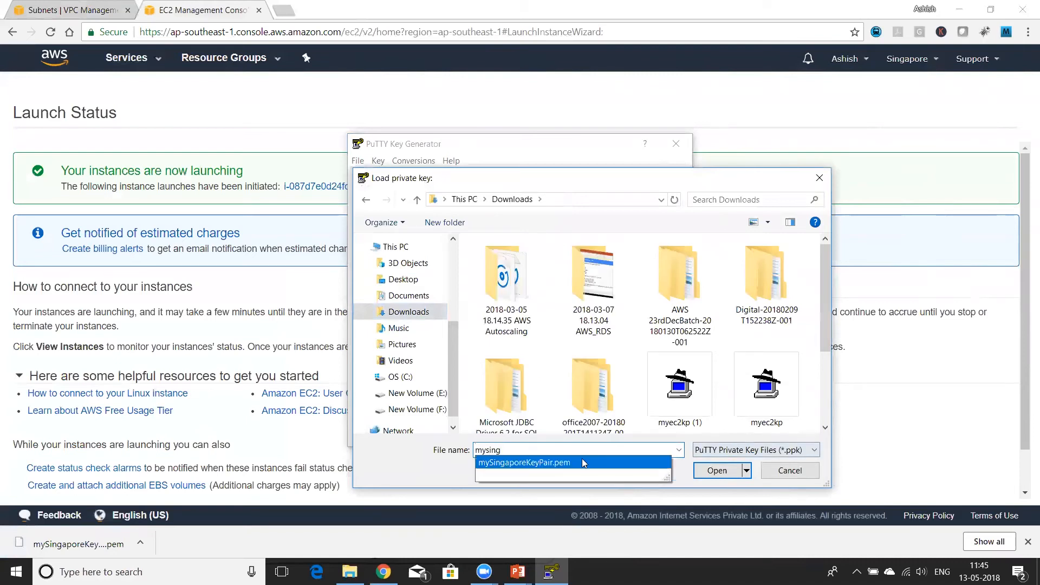
key(Return)
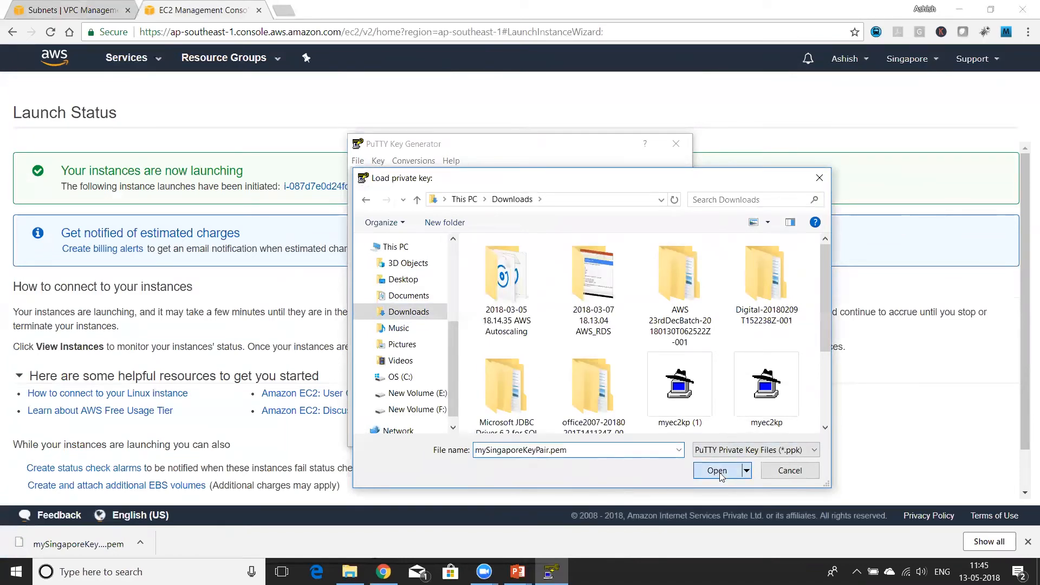
click(717, 471)
click(597, 353)
Step: Save the private key without a passphrase as mysingaporeKP.ppk in the awskeys folder and close PuTTYgen
click(633, 375)
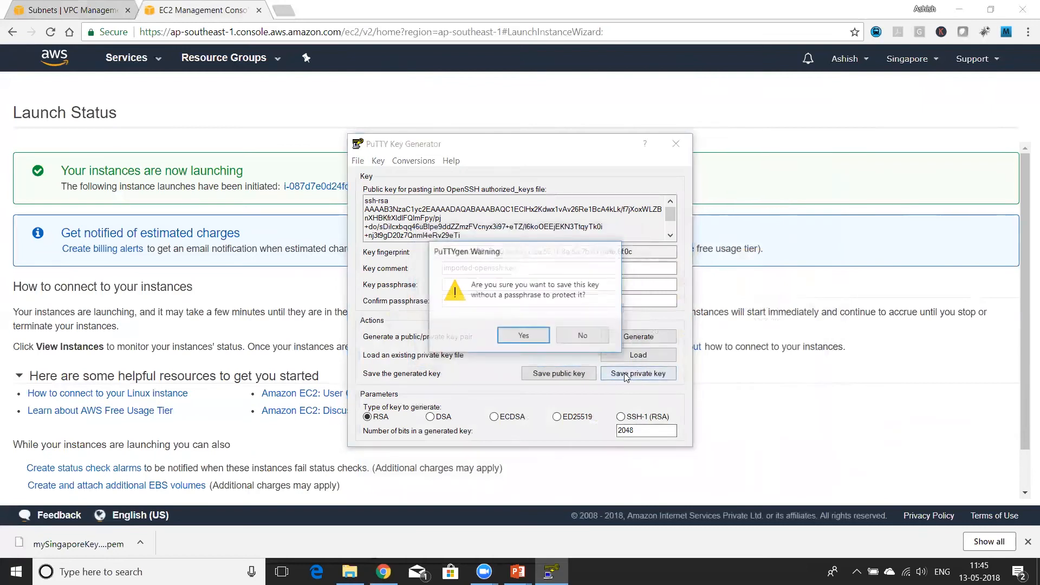
click(517, 333)
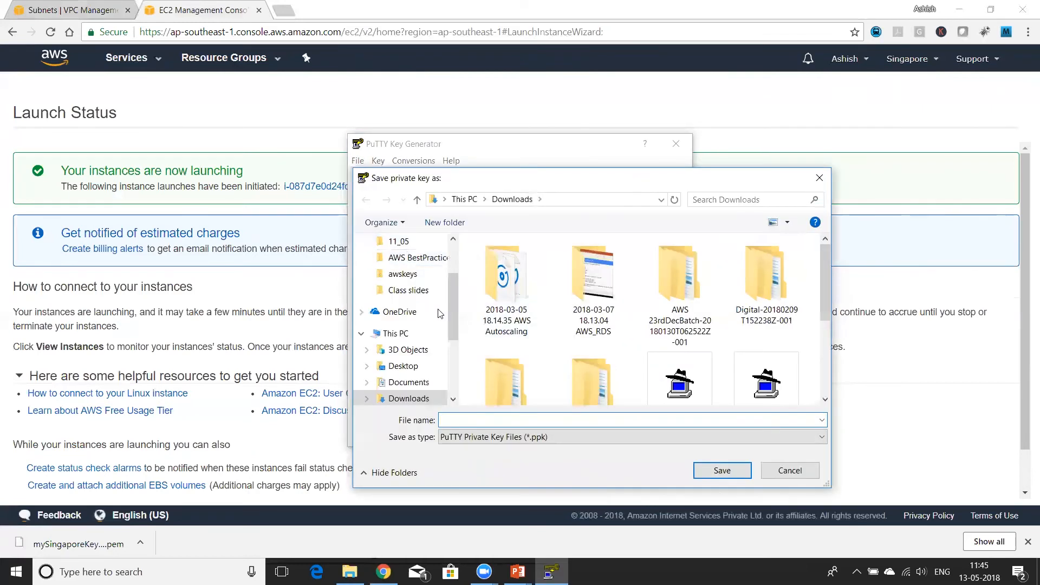
click(403, 274)
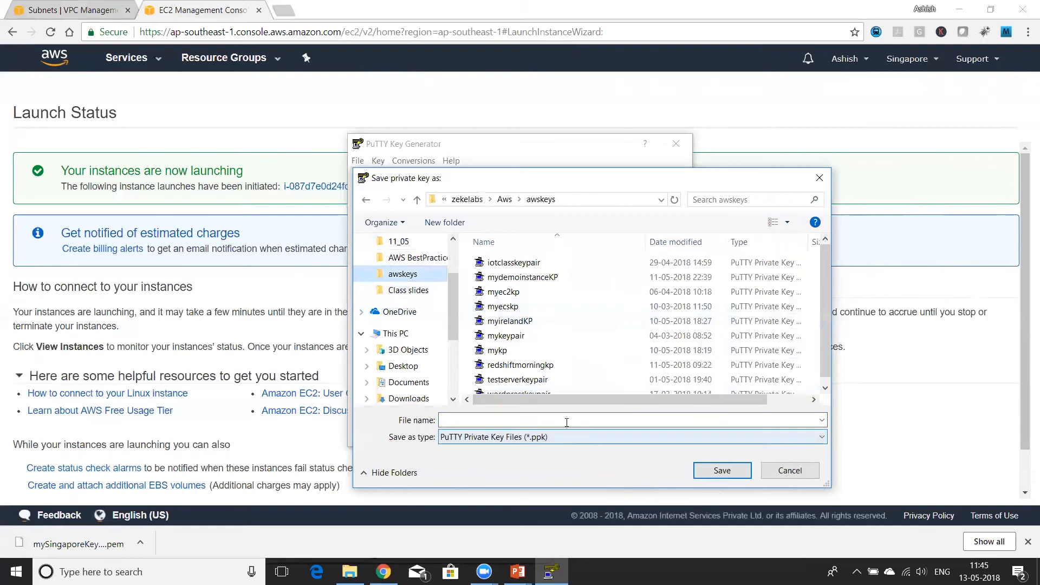
text(mysingaporeKP.ppk)
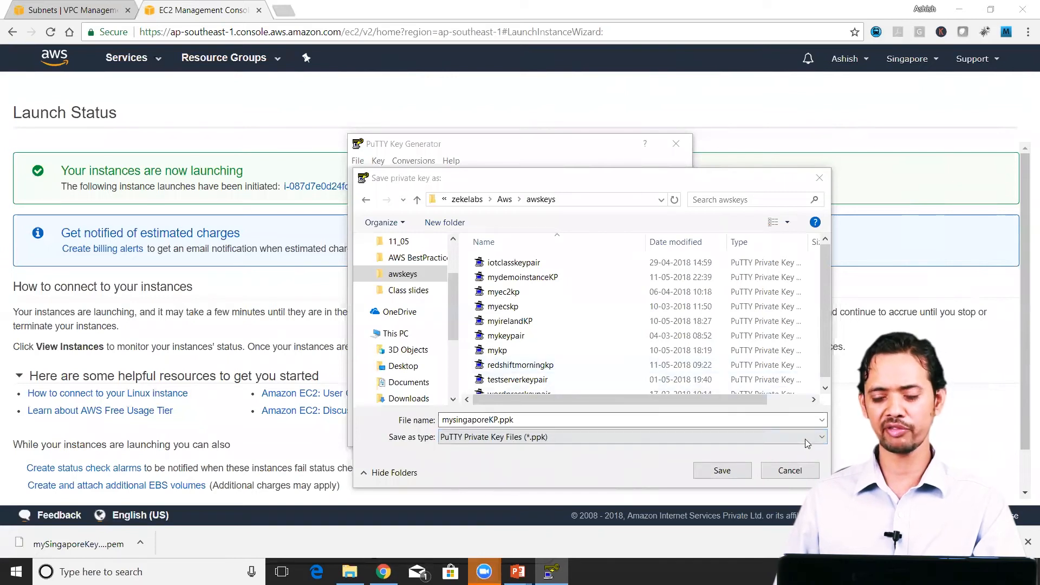
click(723, 471)
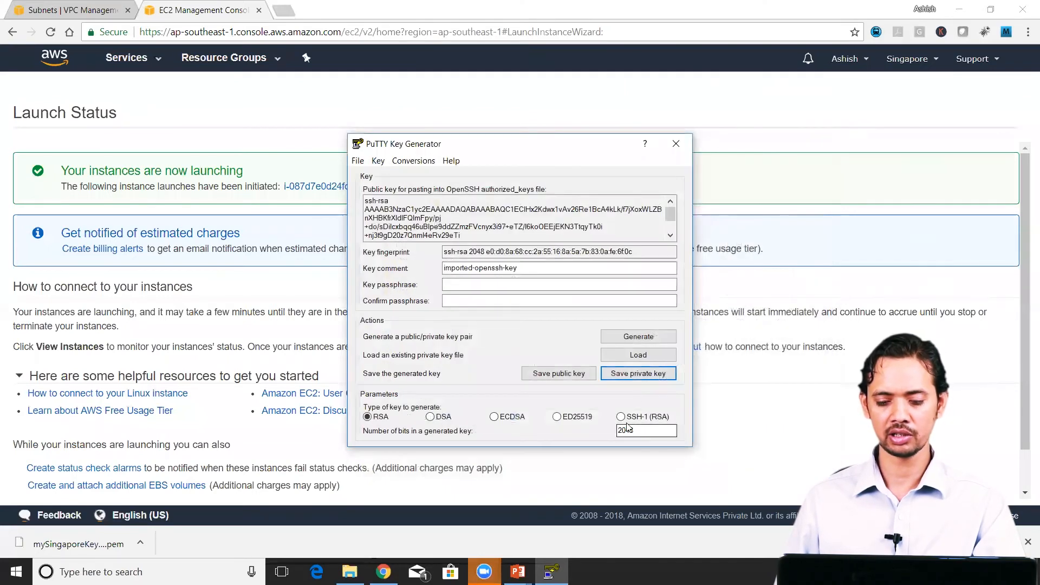
key(alt+F4)
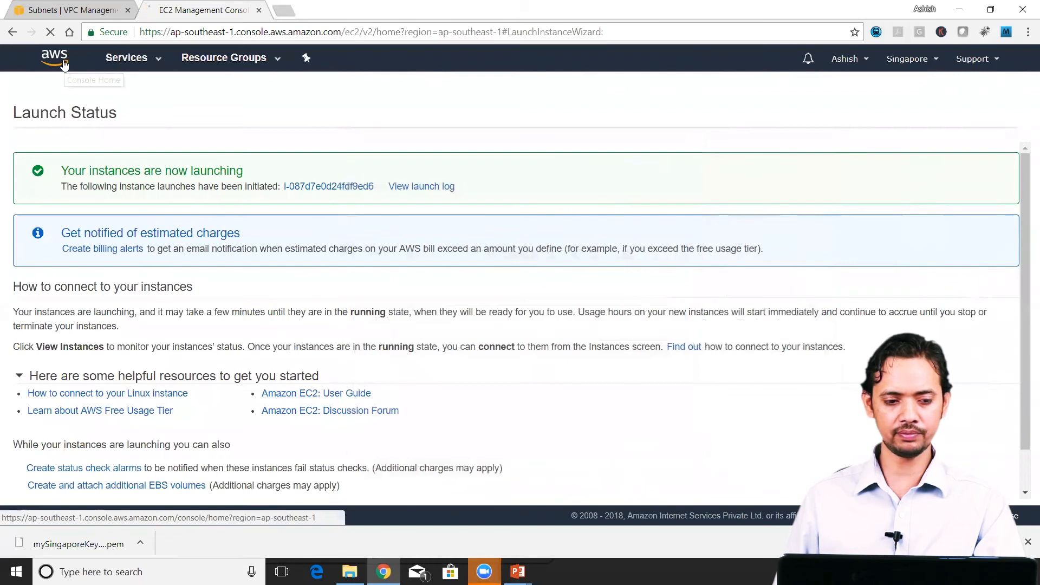
Step: Return to the AWS console home page and open PuTTY
click(61, 63)
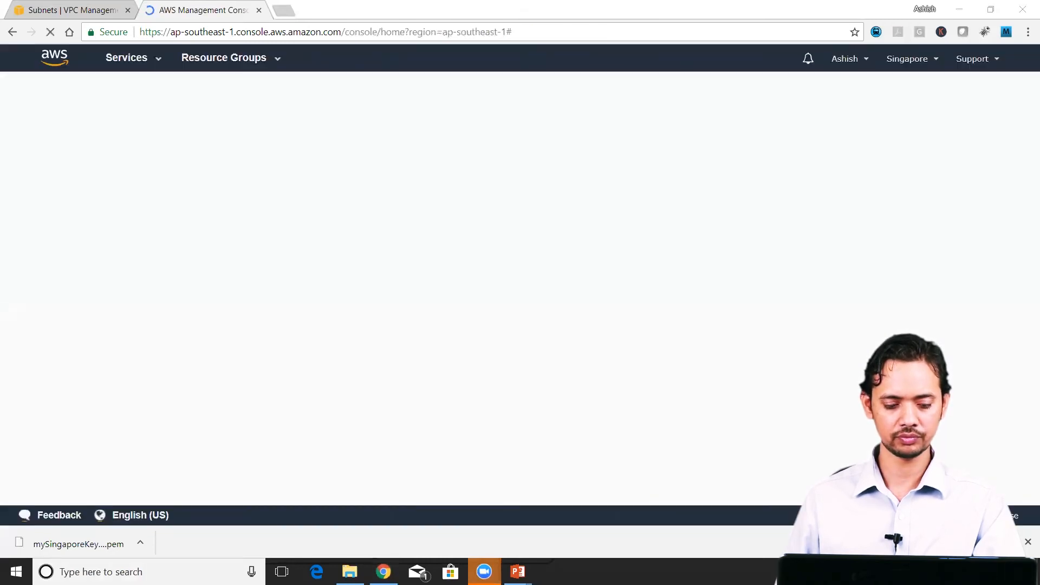
click(260, 570)
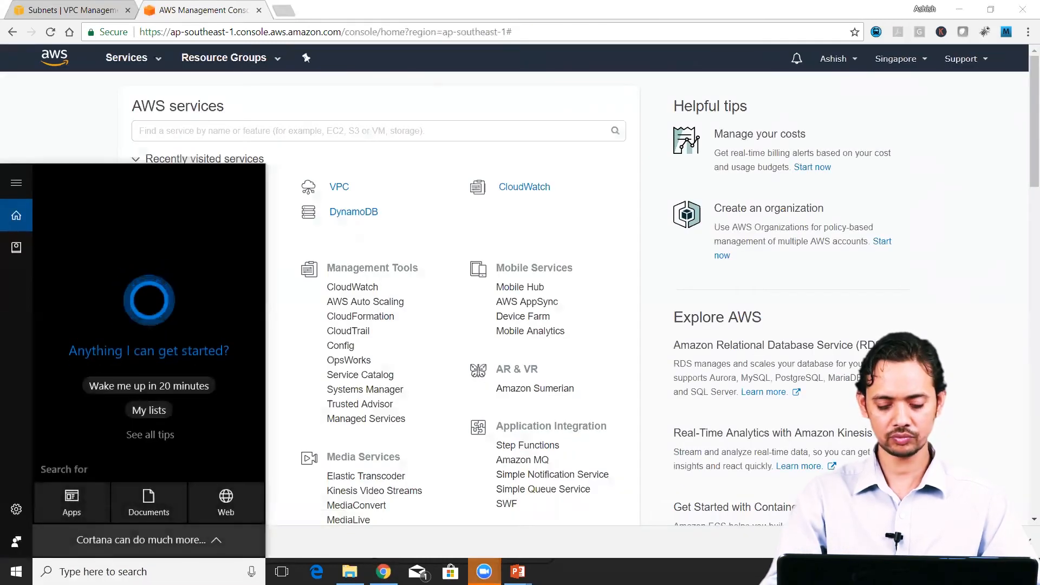
text(putty)
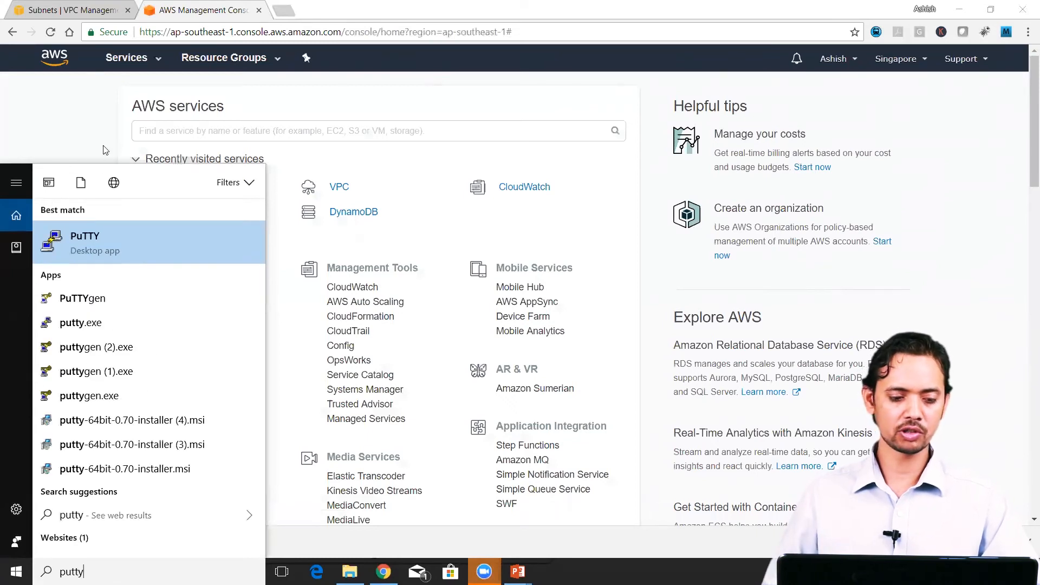
click(99, 227)
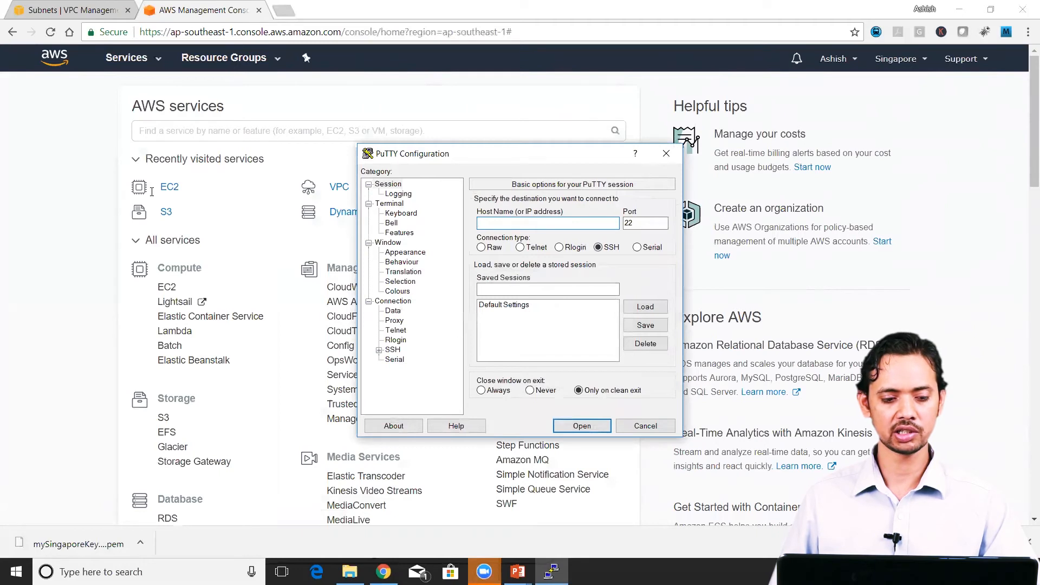
Step: Copy the IPv4 public IP of myPublicInstance from the EC2 instances list and enter it as the host name in PuTTY
click(169, 187)
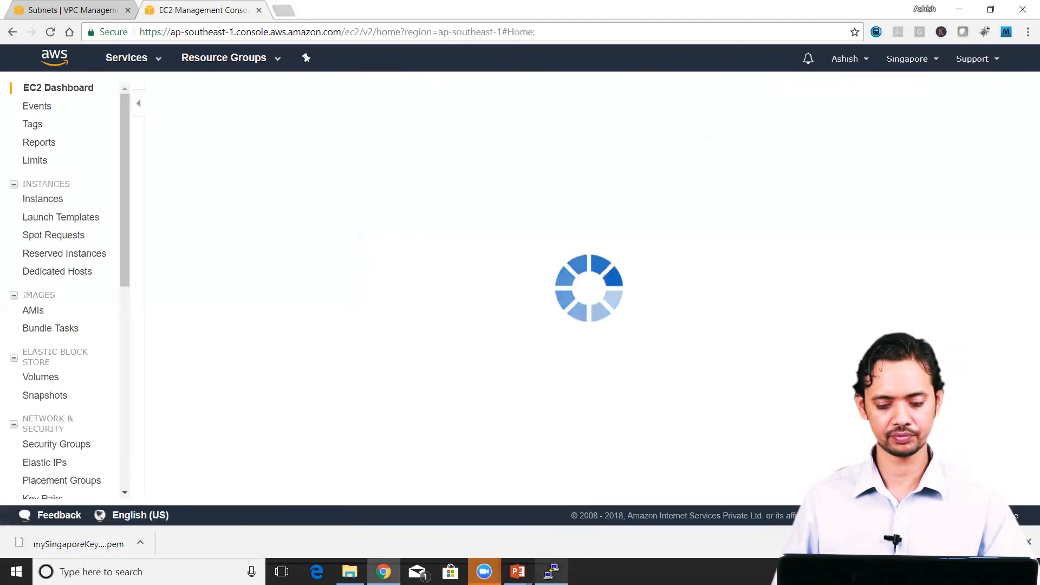
click(273, 137)
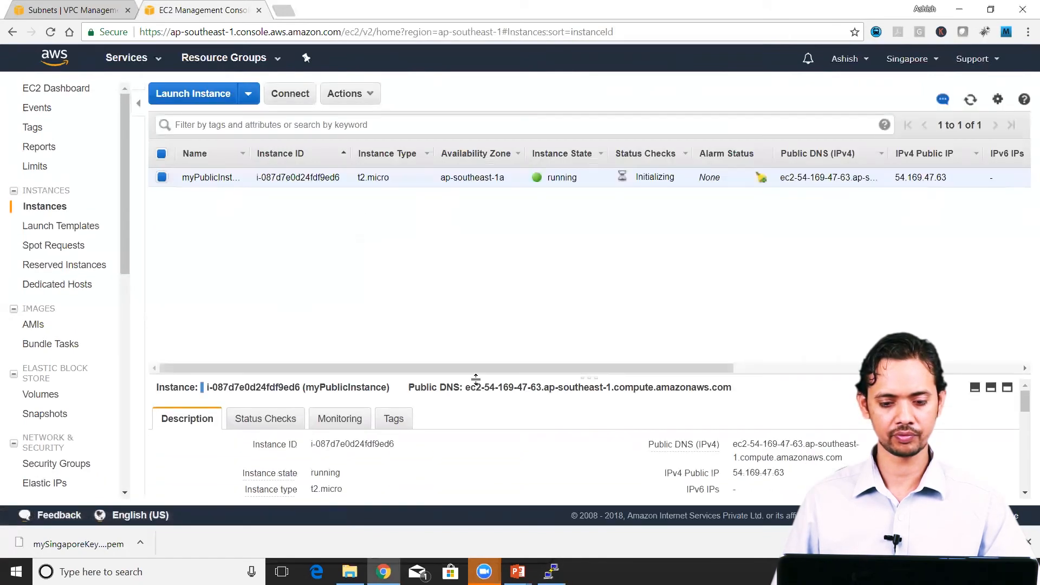
drag(524, 379, 298, 191)
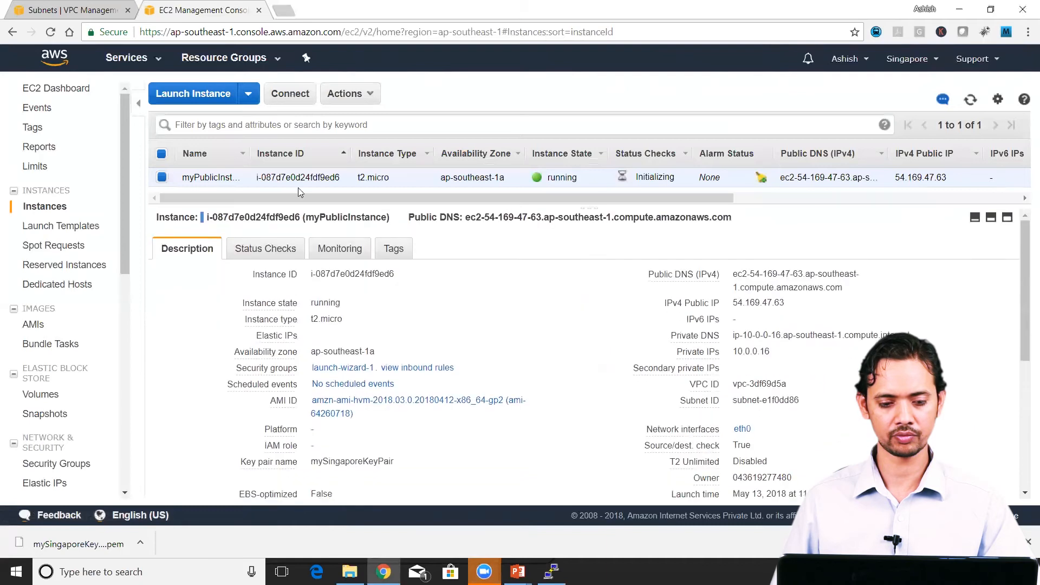
double_click(757, 301)
right_click(757, 302)
click(775, 315)
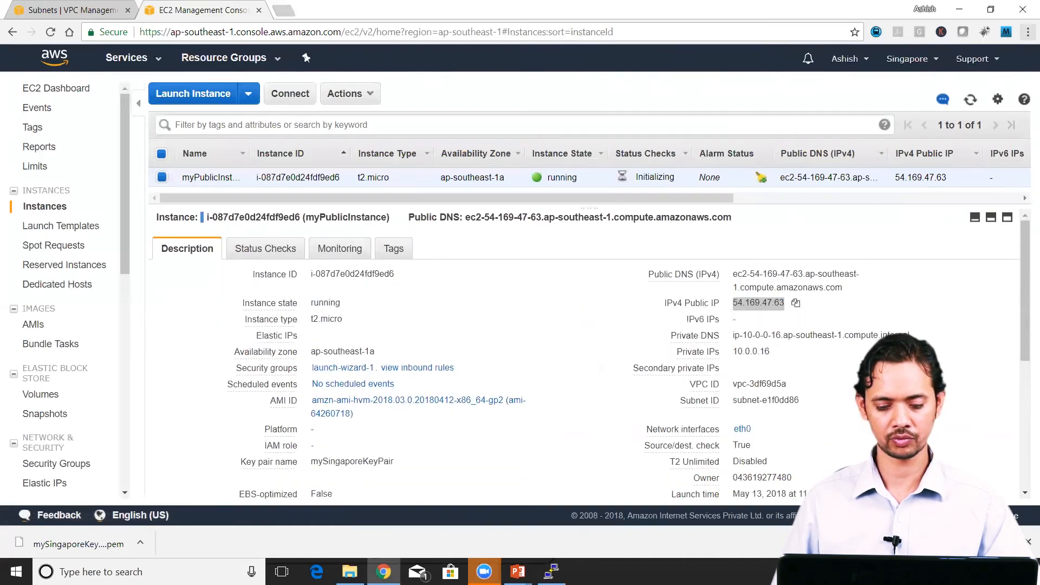
click(552, 571)
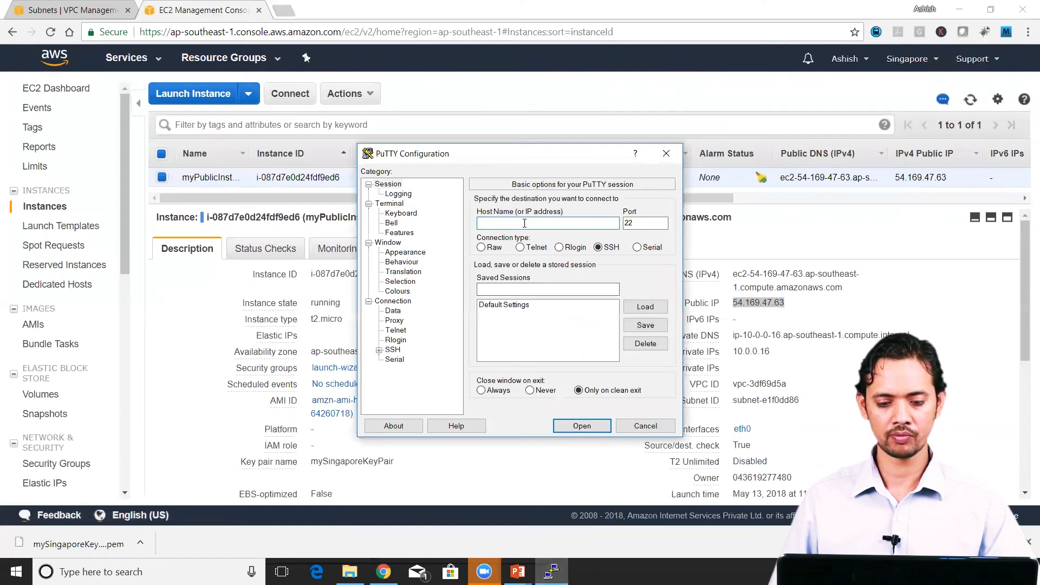
key(ctrl+v)
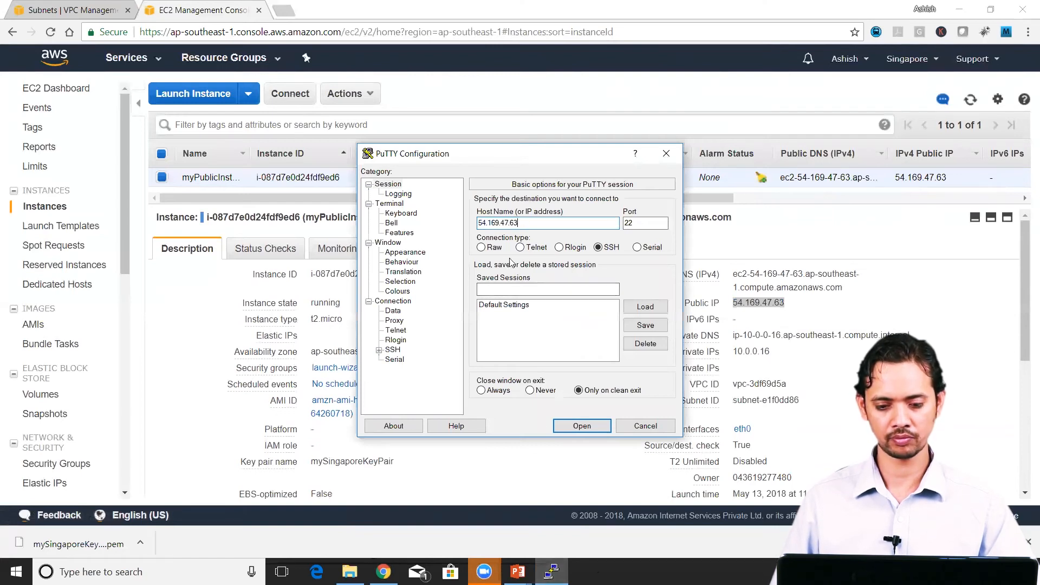
Step: Set the private key file for PuTTY's SSH authentication to mysingaporeKP from the awskeys folder
click(379, 350)
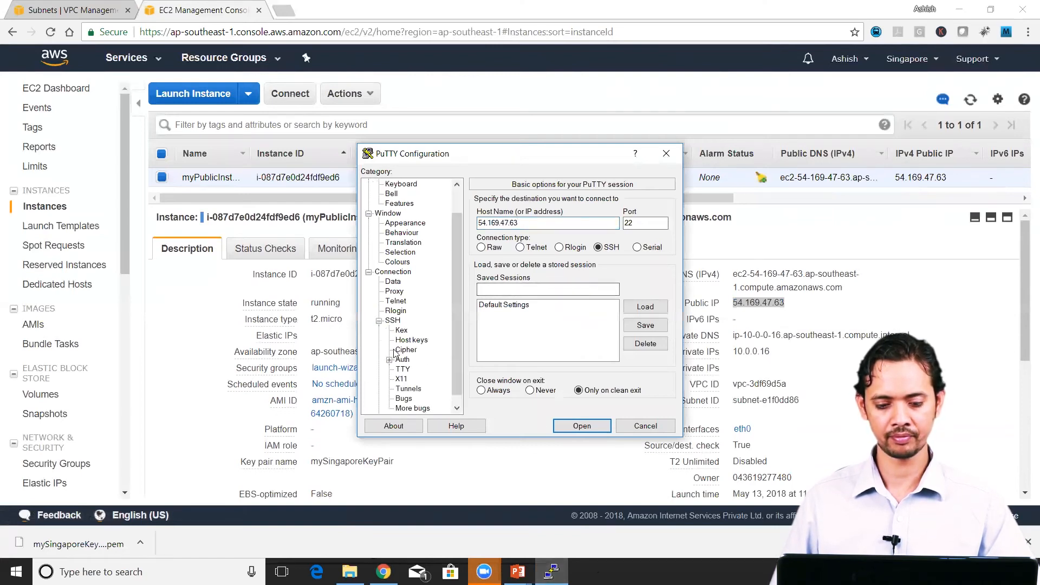
click(393, 321)
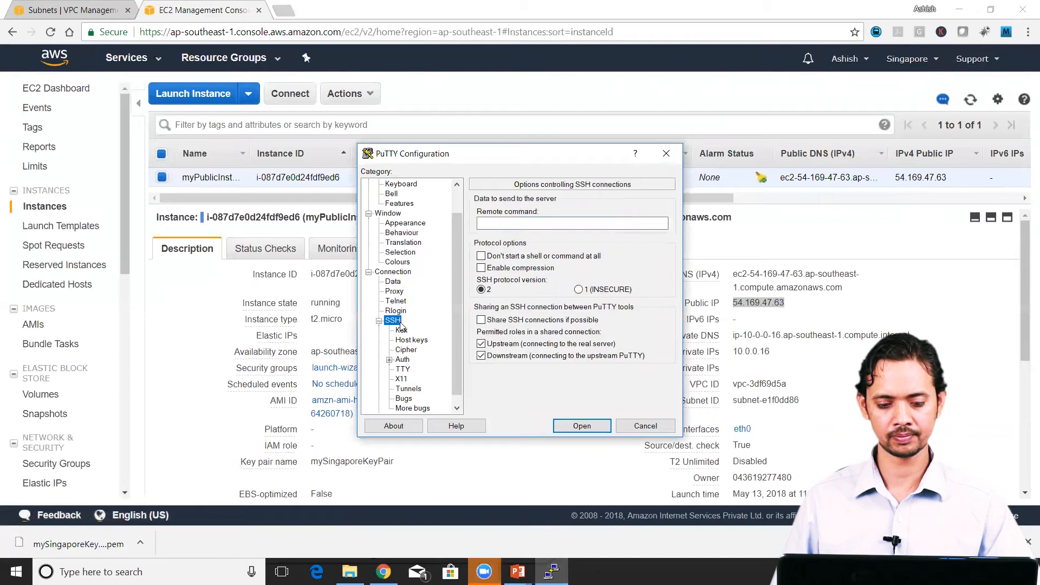
click(405, 360)
click(645, 337)
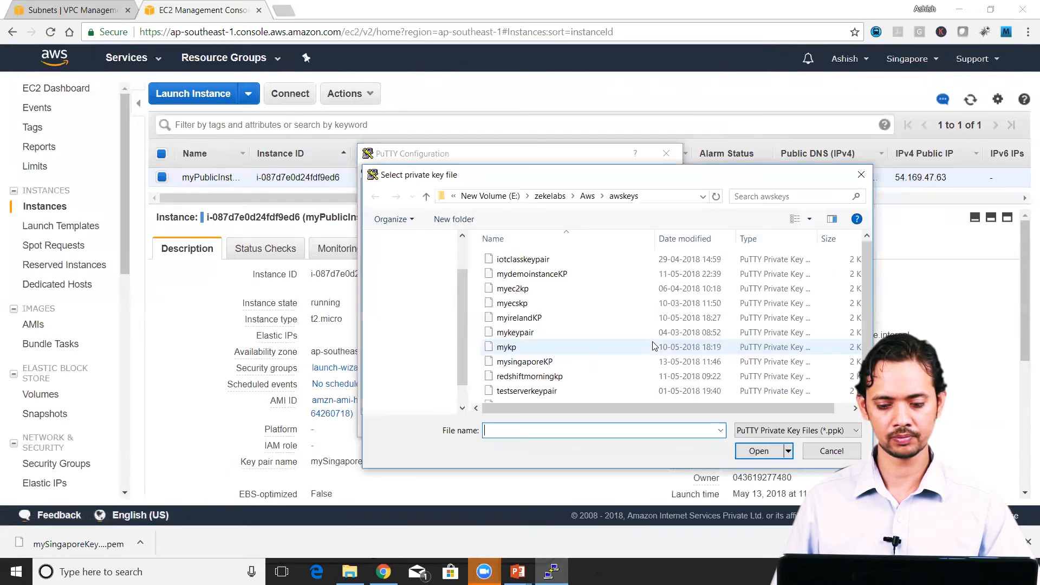
click(548, 362)
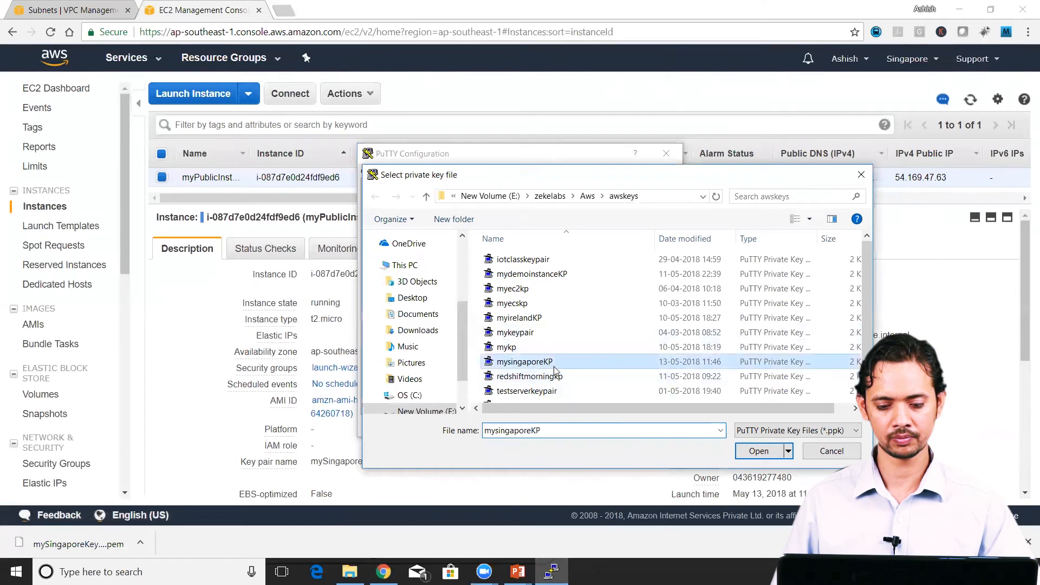
click(757, 451)
Step: Open the SSH session, accept the host key, and log in as ec2-user
click(592, 425)
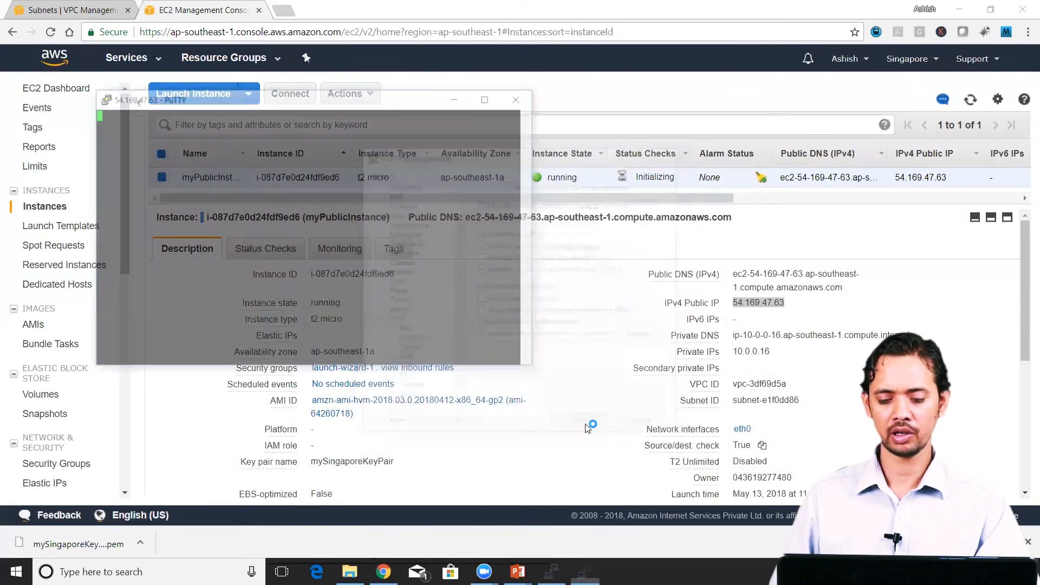
click(462, 379)
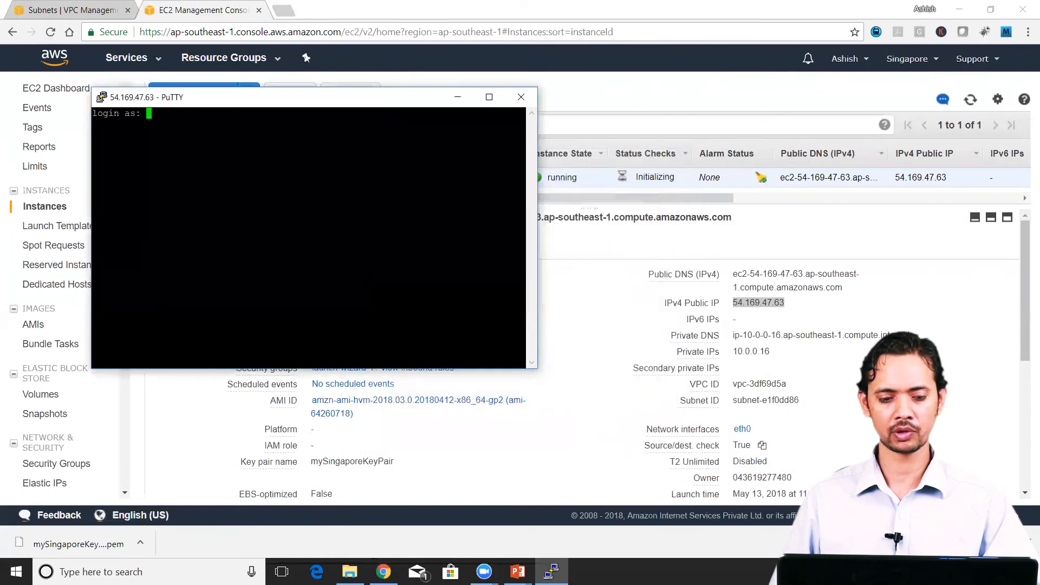
text(ec2-use)
key(Return)
key(Return)
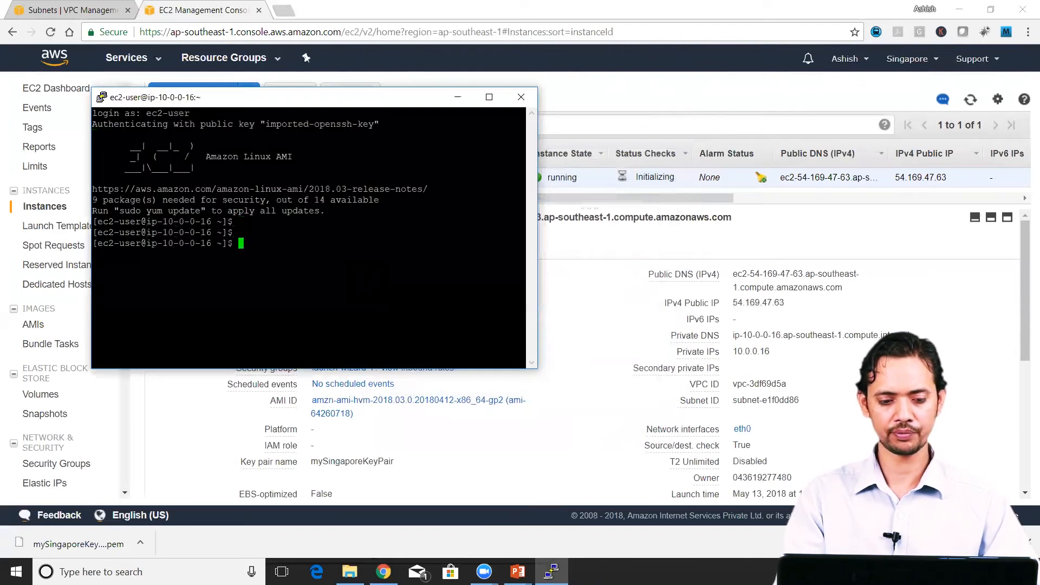
Step: List the home directory's contents with ls and move the terminal window aside
text(ls)
key(Return)
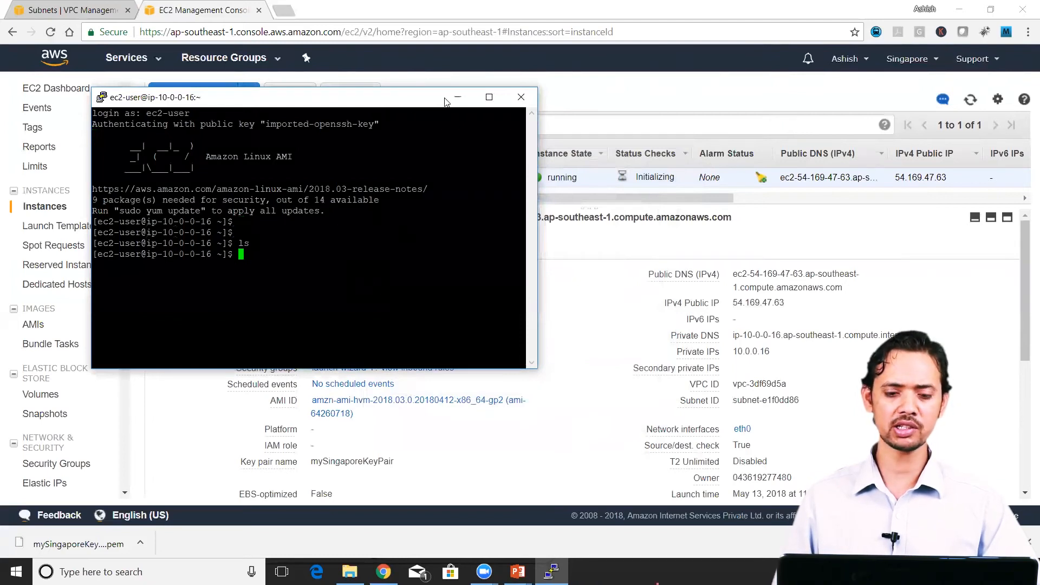
drag(445, 101, 807, 91)
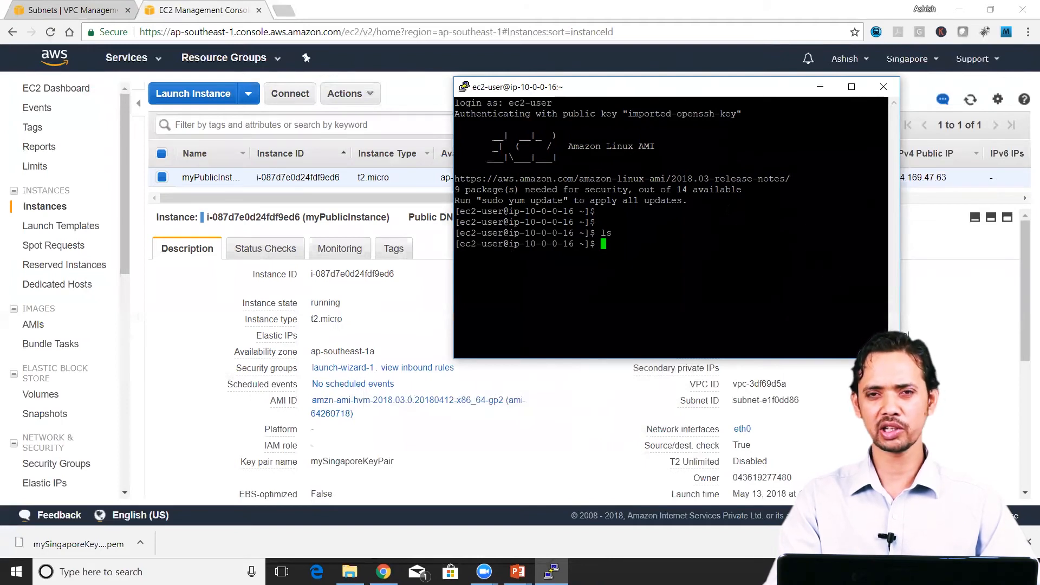
Step: Test the instance's internet access by running ping google.com, and stop the ping
key(Return)
text(ping )
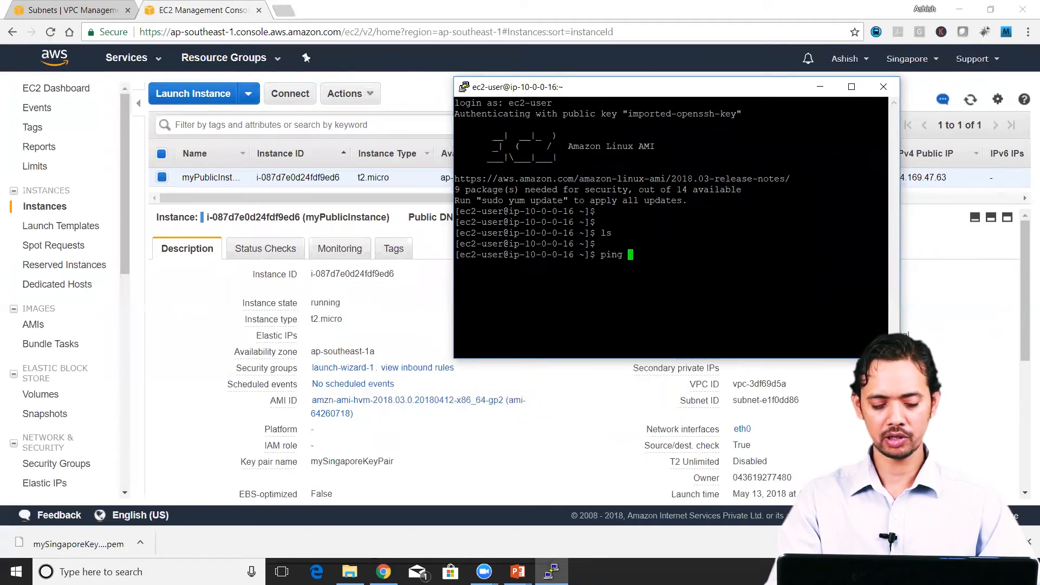
text(google)
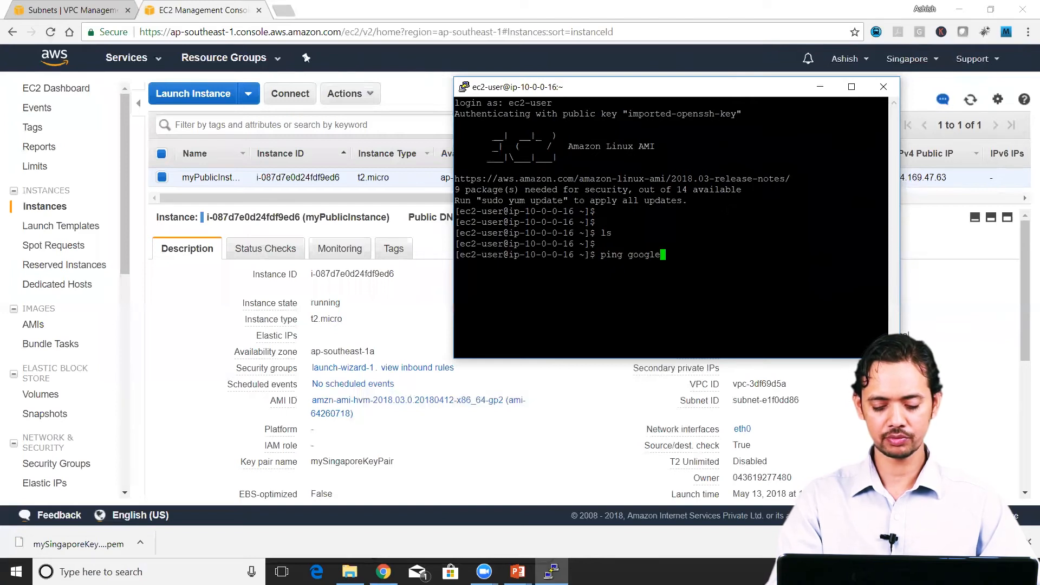
text(.com)
key(Return)
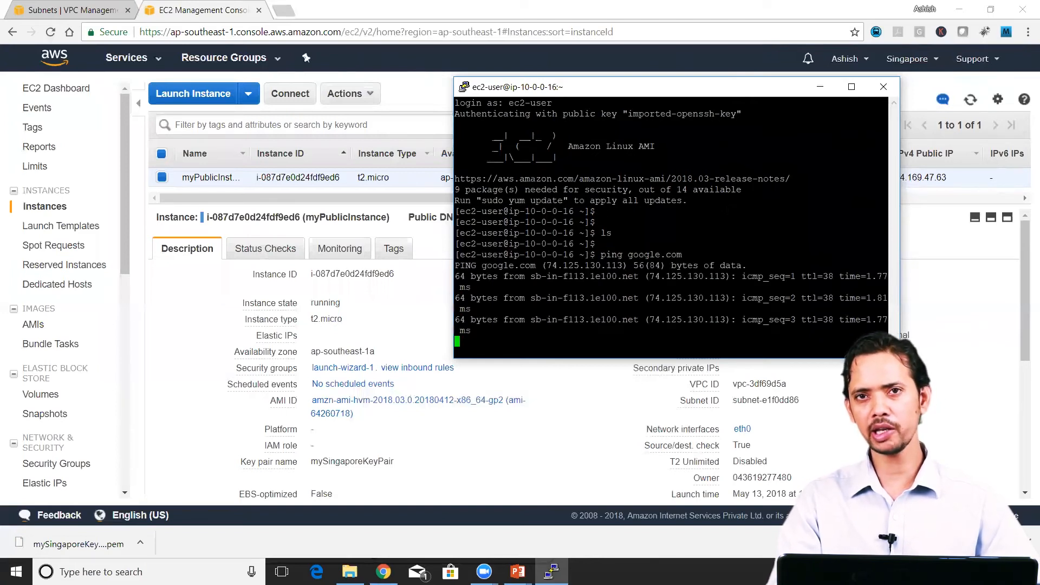
key(ctrl+c)
key(Return)
key(Return)
key(Return)
key(Return)
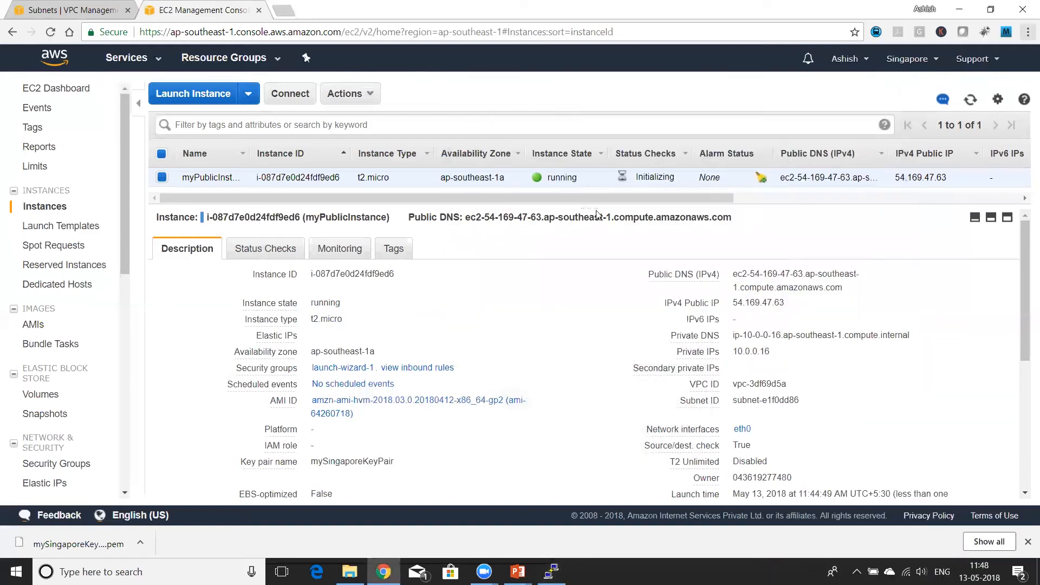
Step: Start launching another instance in the myCustomVPC network and Custom Private subnet, leaving Auto-assign Public IP on Use subnet setting (Disable)
click(202, 95)
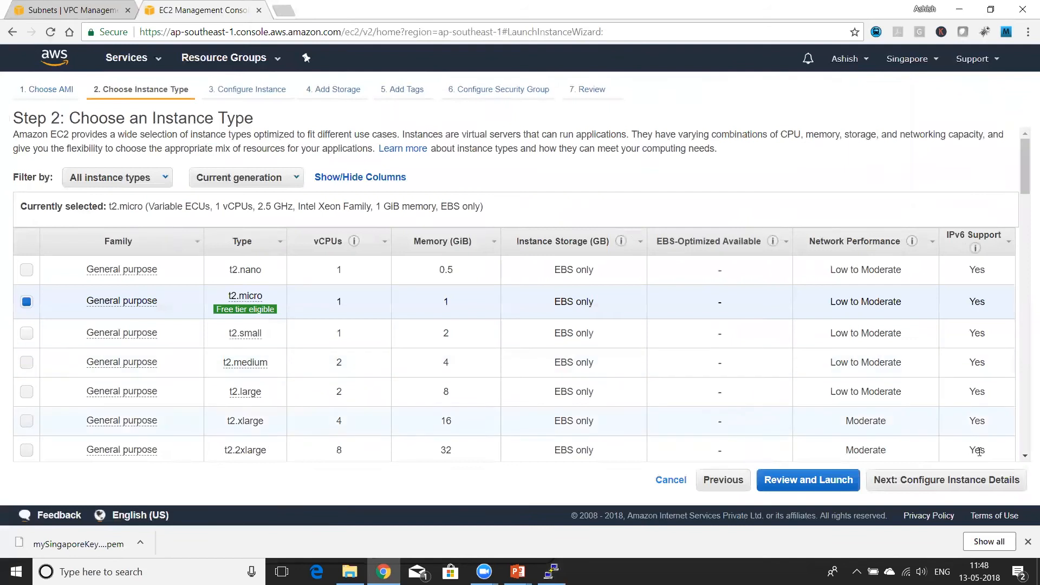
click(965, 481)
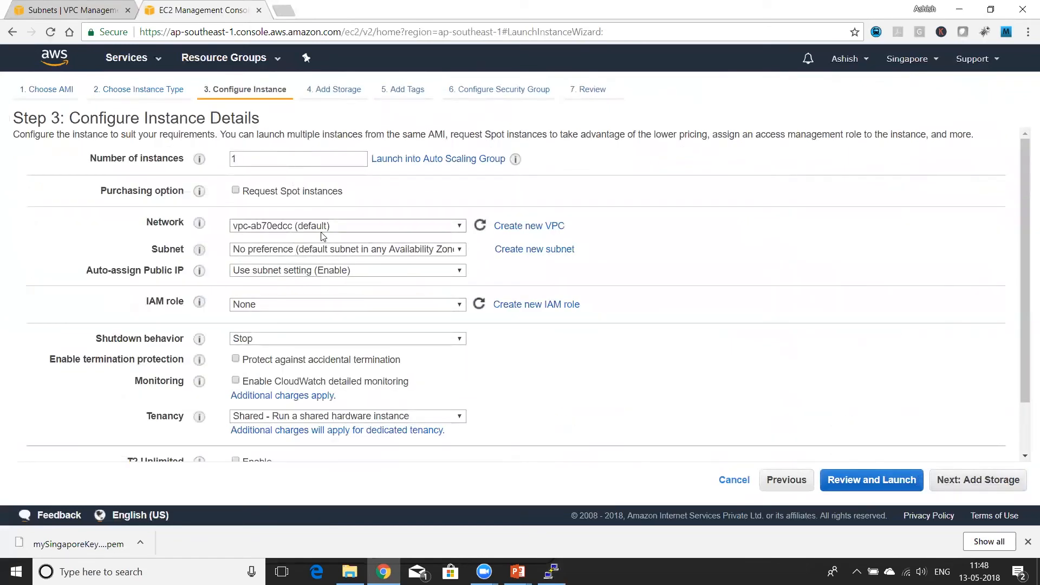
click(366, 226)
click(356, 238)
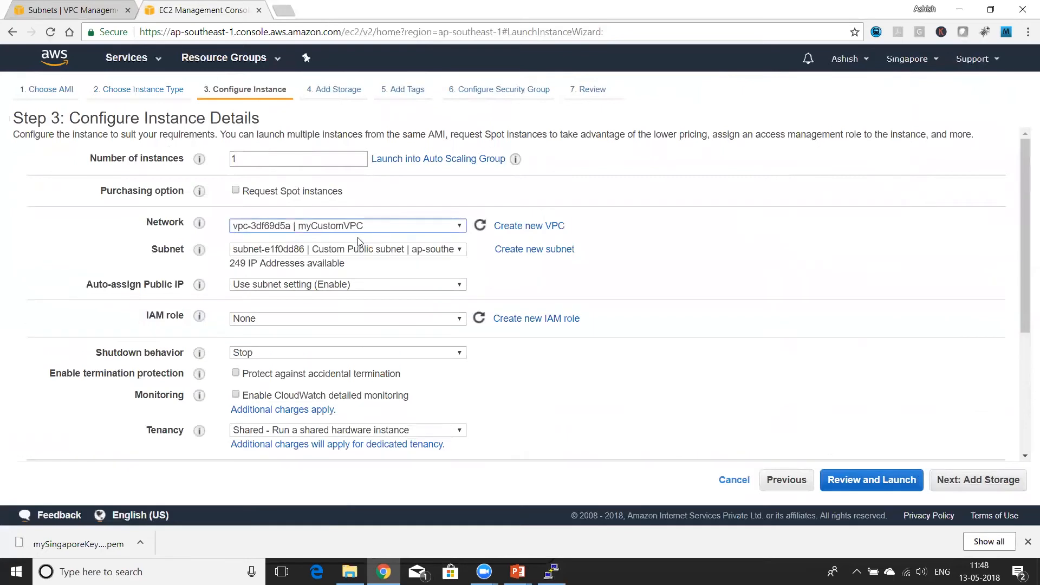
click(368, 253)
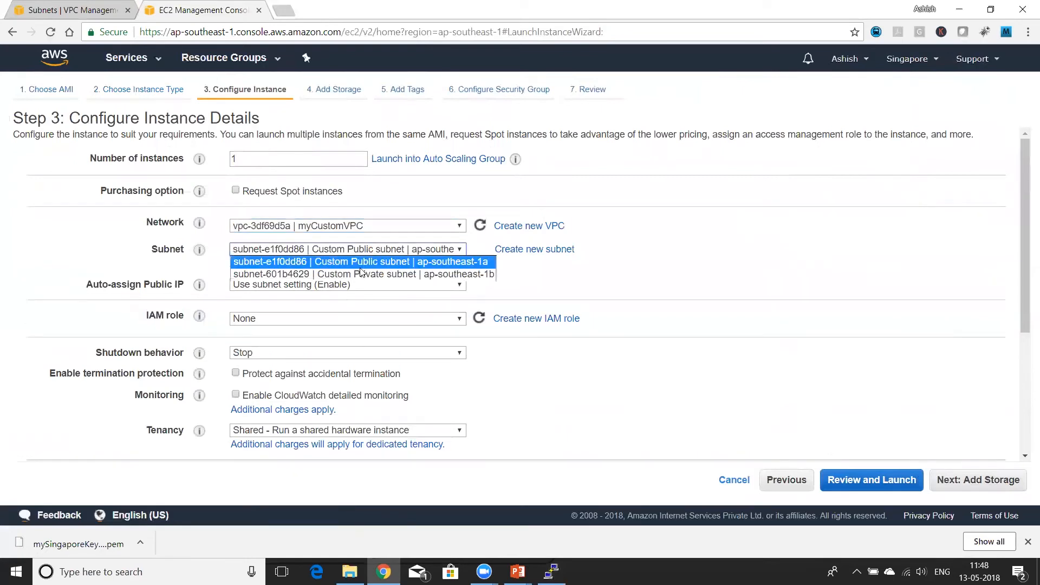
click(360, 274)
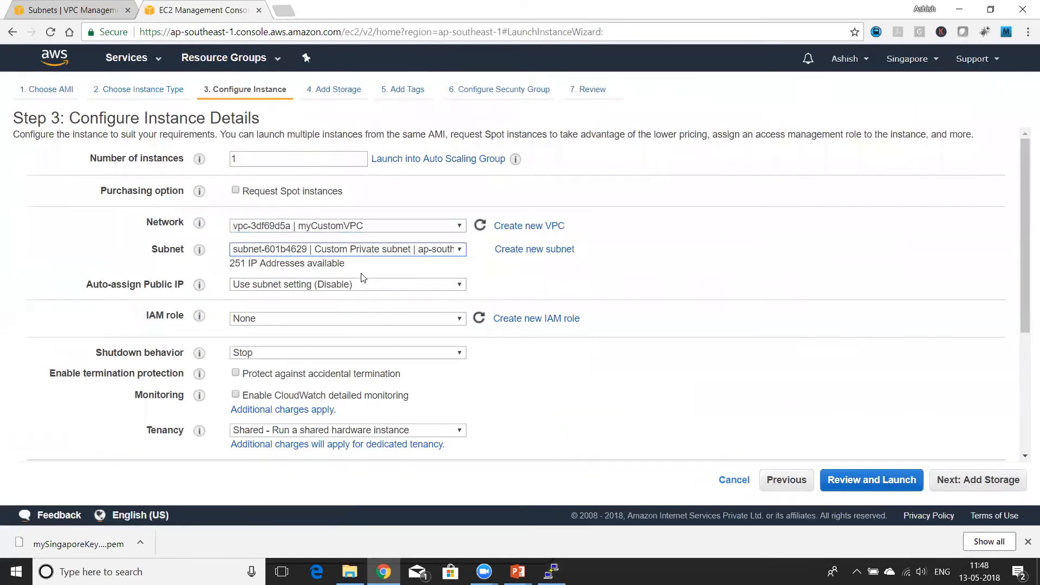
click(255, 285)
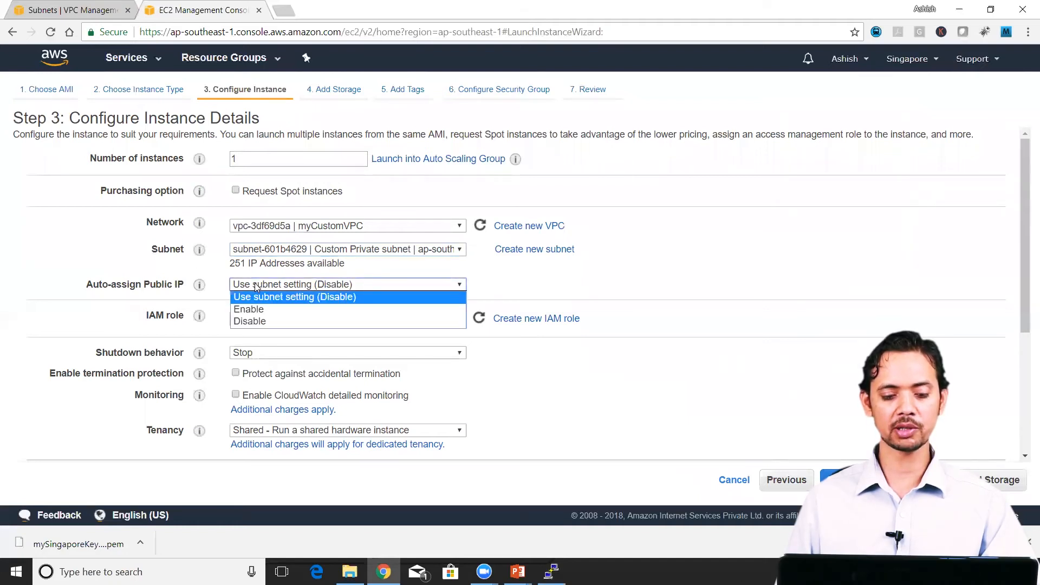
click(543, 282)
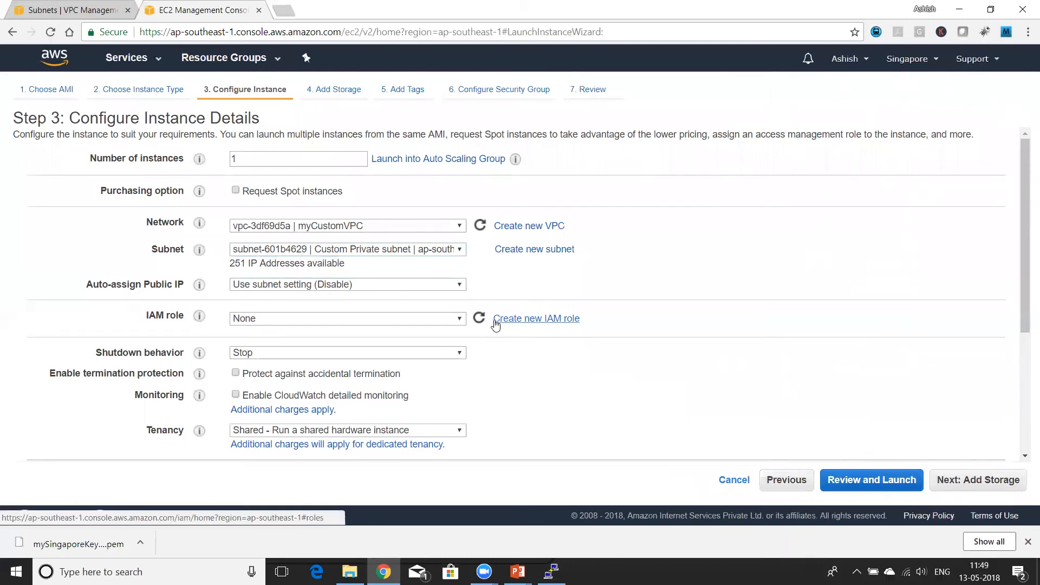
Step: Keep the default storage and add a tag with key Name and value myPrivateInstance
click(952, 479)
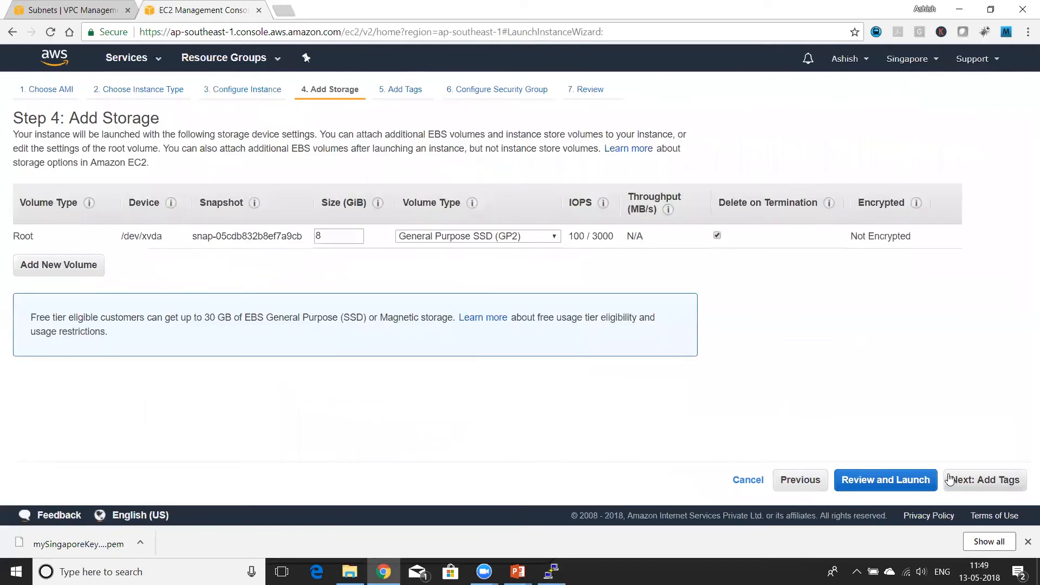
click(983, 487)
click(16, 304)
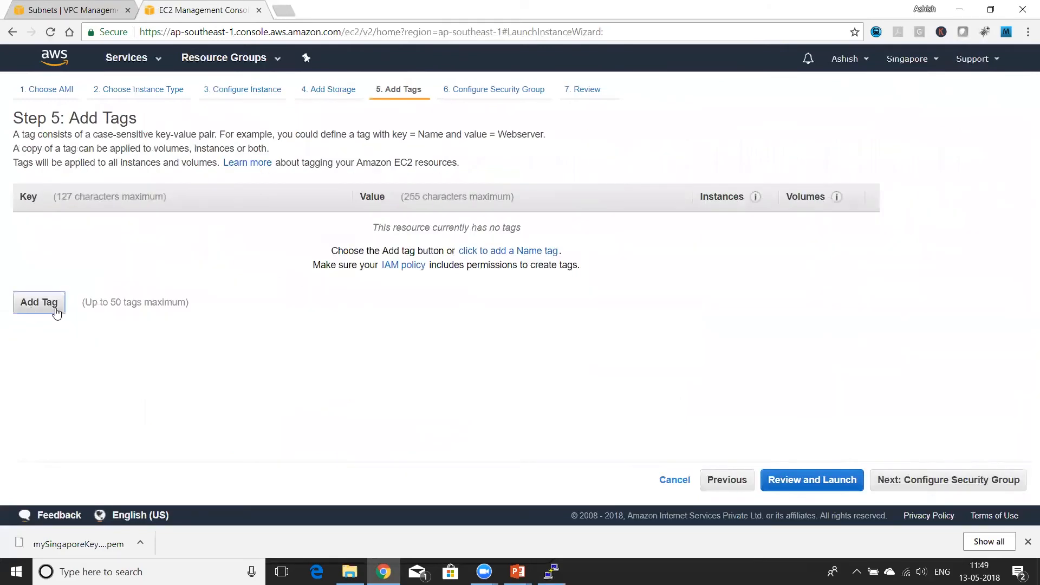
text(Nme)
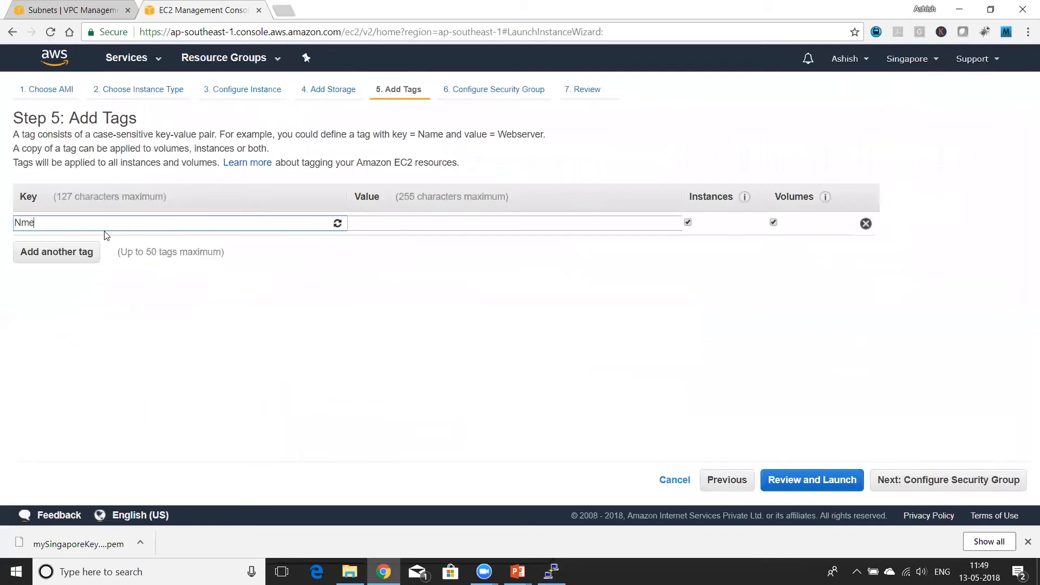
key(BackSpace)
key(BackSpace)
text(a)
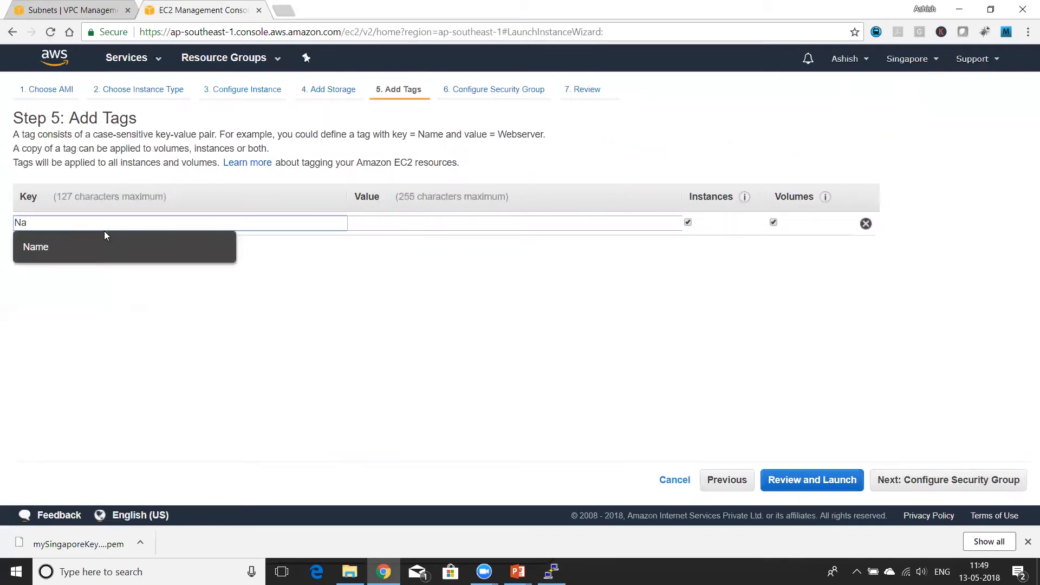
key(Escape)
text(me)
key(Tab)
text(c)
key(BackSpace)
text(myPrivateInstance)
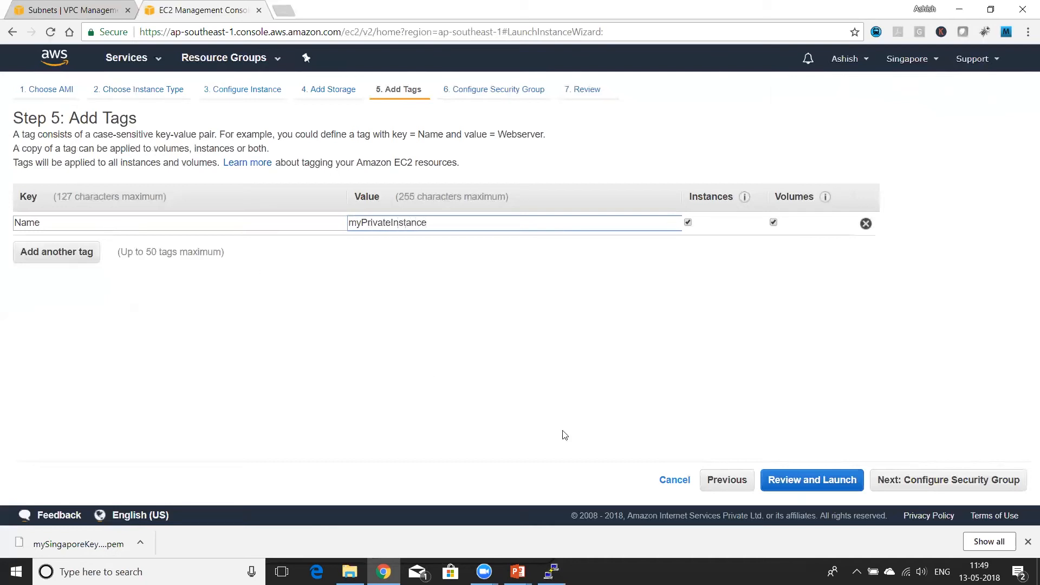
Step: Configure a new security group for the instance, keeping the SSH rule and adding an HTTP rule
click(930, 490)
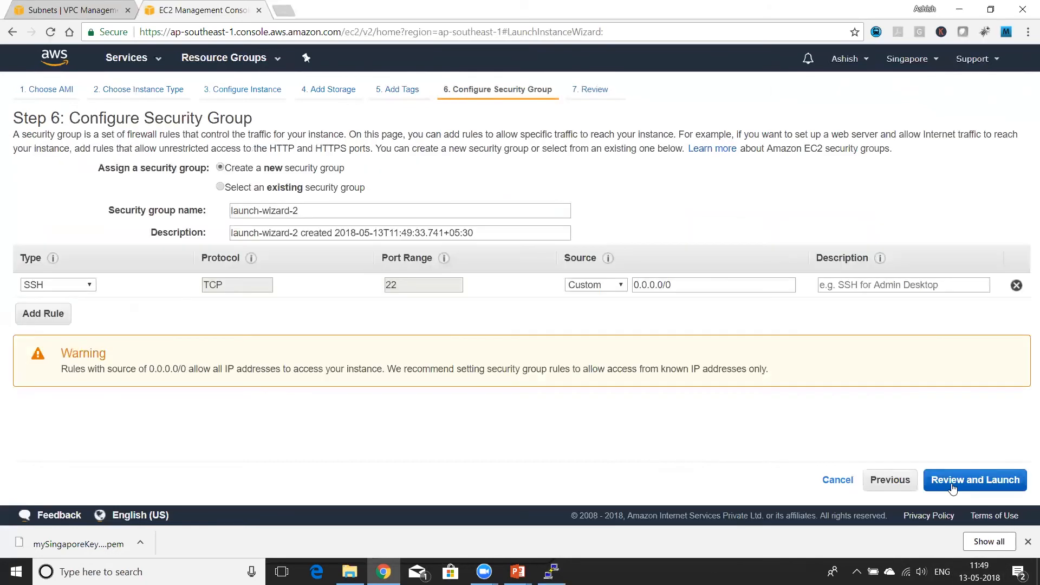
click(50, 312)
click(54, 309)
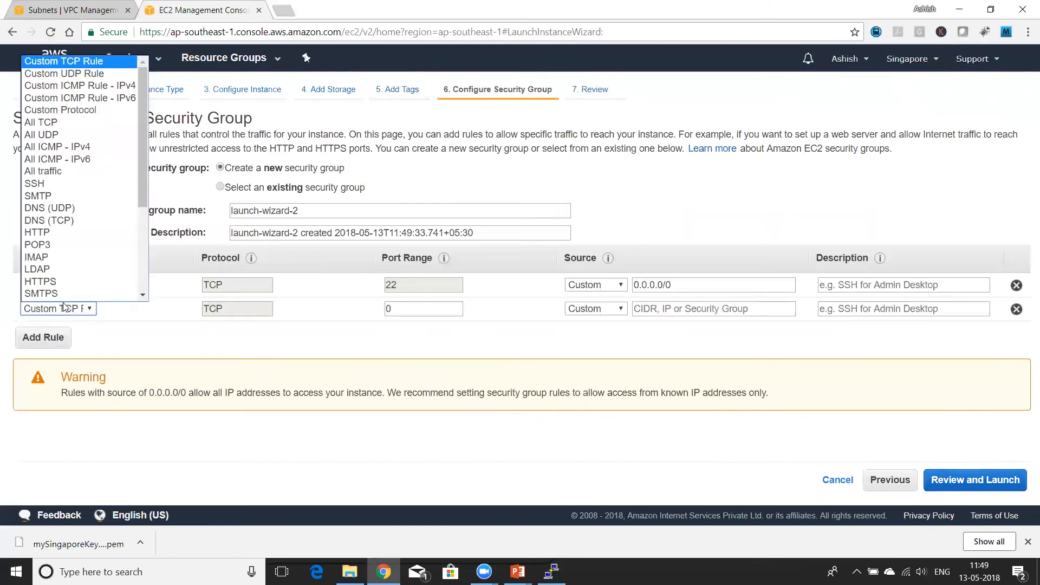
click(65, 221)
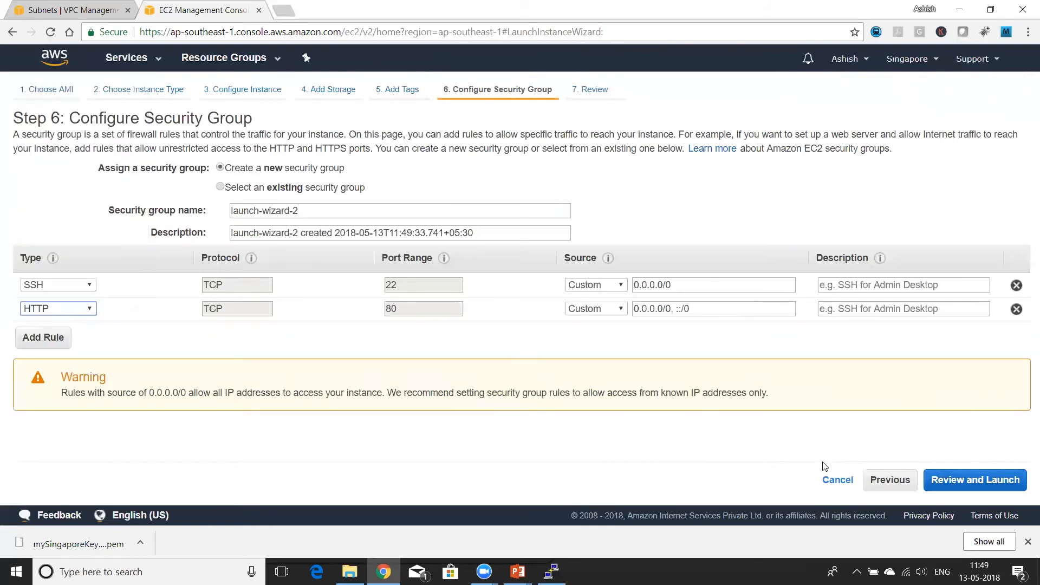
Step: Review and launch the instance with the existing mySingaporeKeyPair key pair, acknowledging access to it, and view the instances list
click(950, 484)
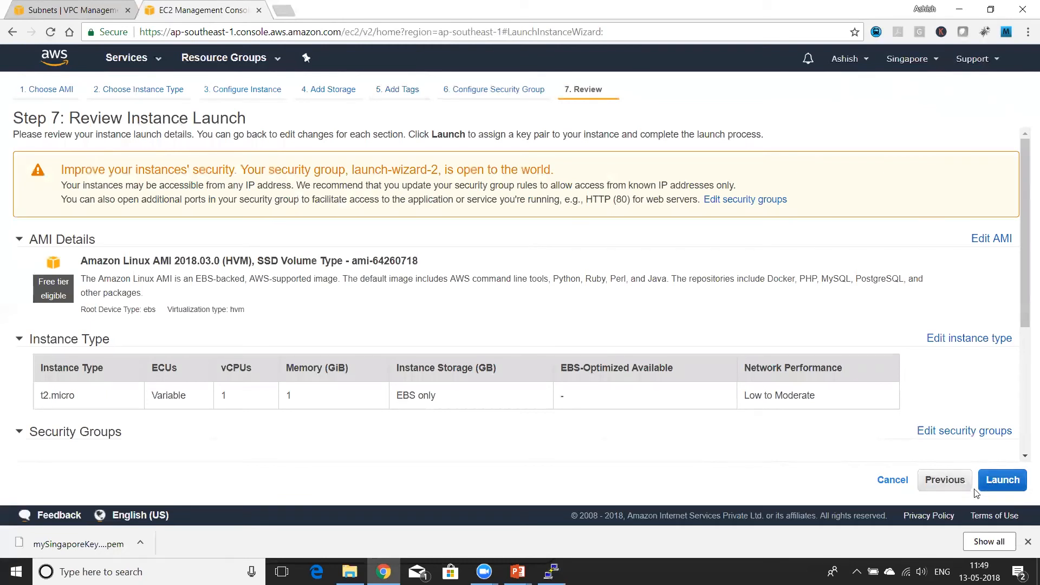
click(1003, 481)
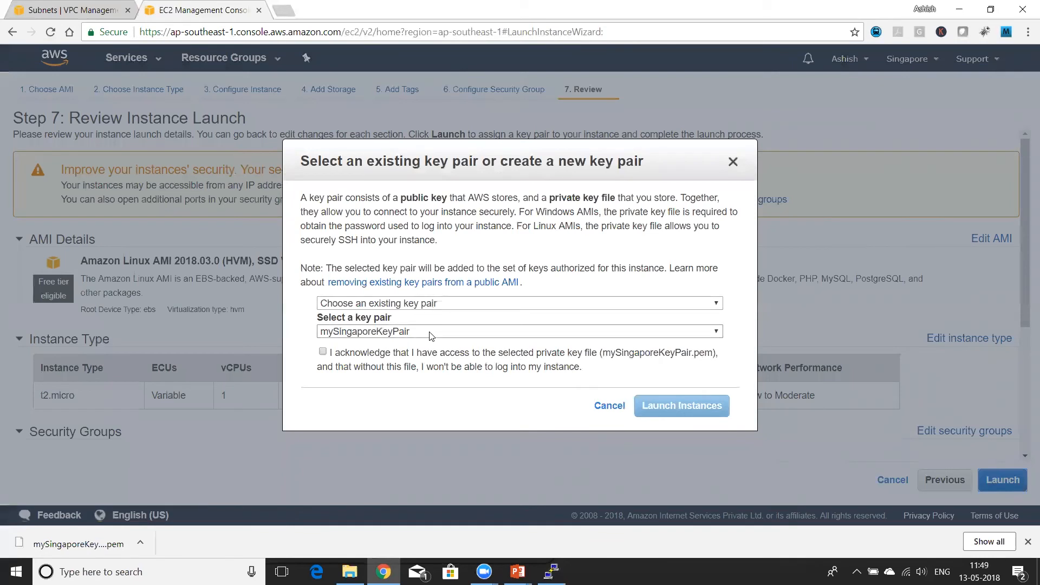
click(323, 352)
click(677, 406)
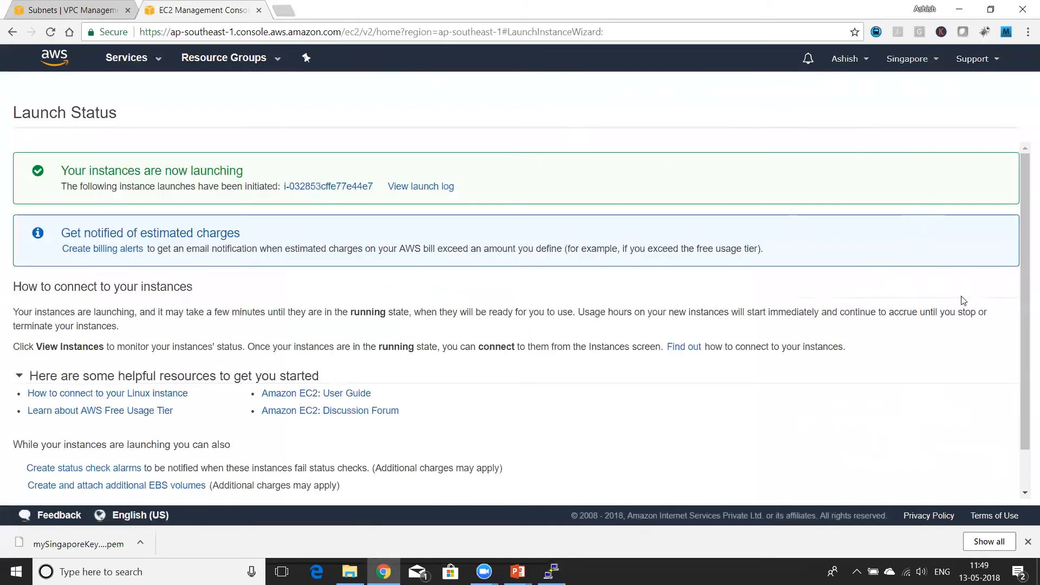
scroll(1026, 341, down, 1)
click(938, 486)
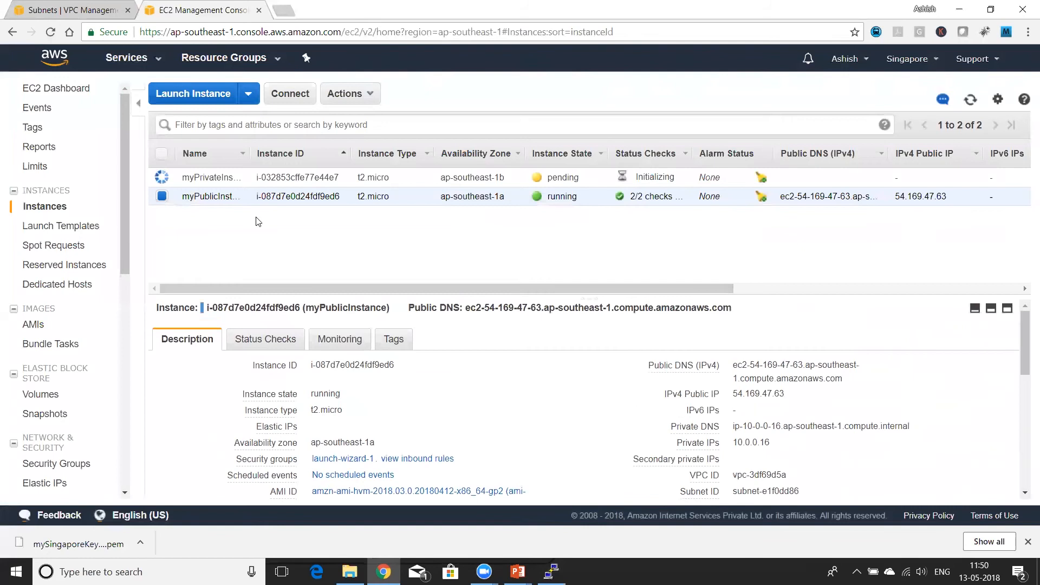
Step: Widen the Name column, select myPrivateInstance, refresh the list and examine the instance's public DNS and IP details
drag(249, 154, 295, 165)
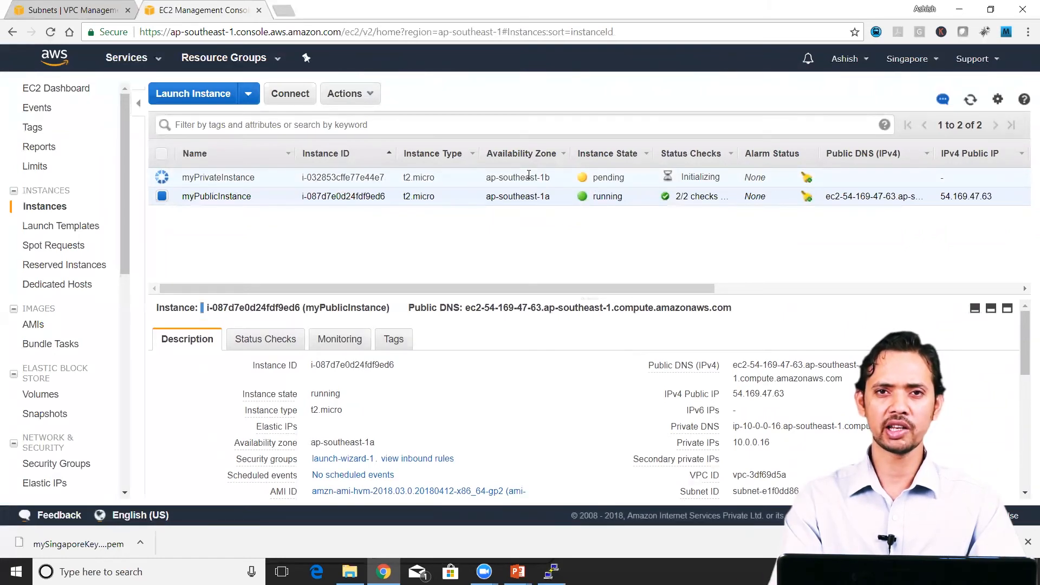
click(179, 178)
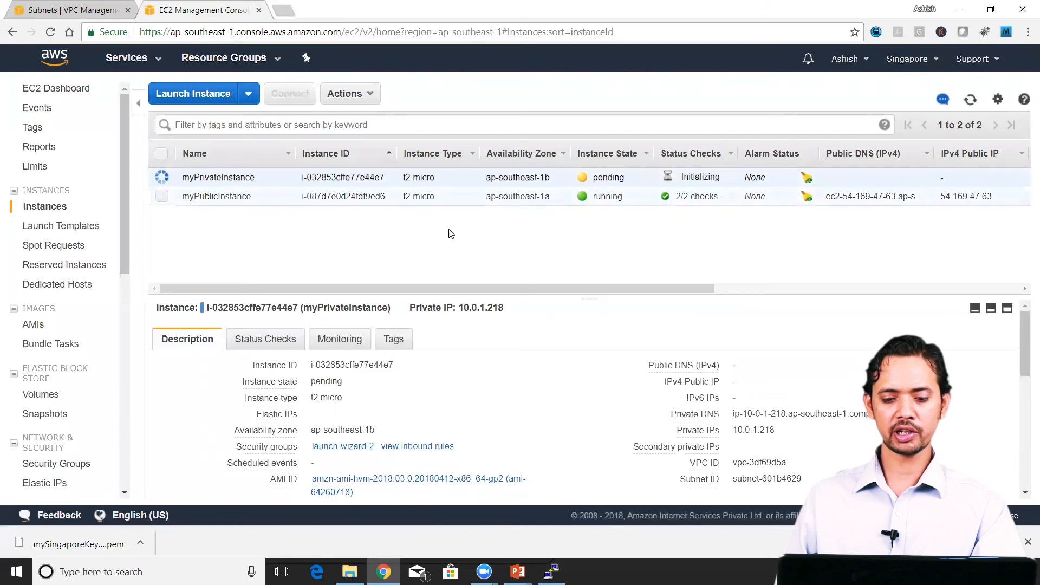
click(970, 99)
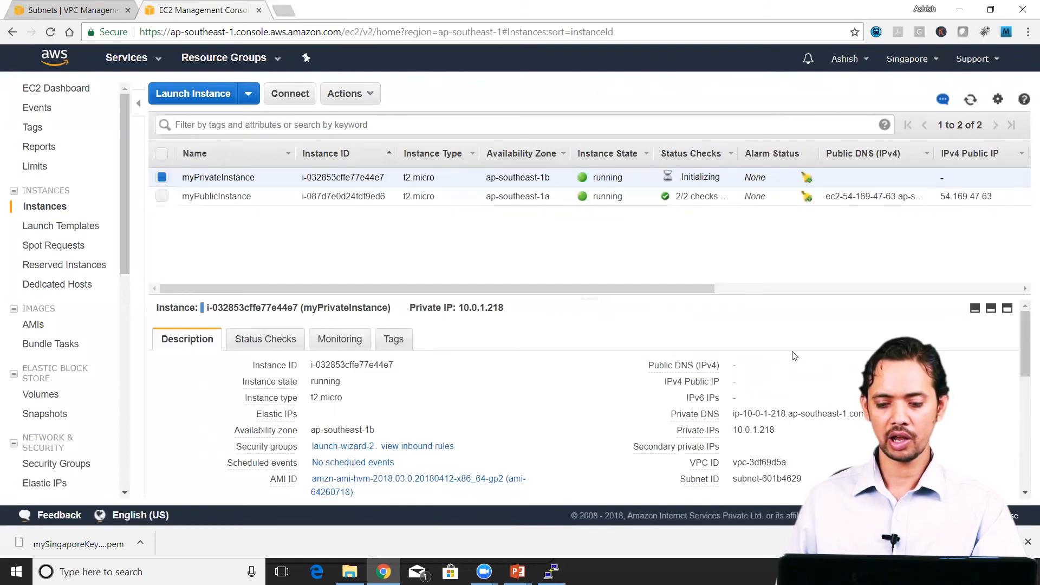
drag(756, 367, 776, 396)
click(776, 396)
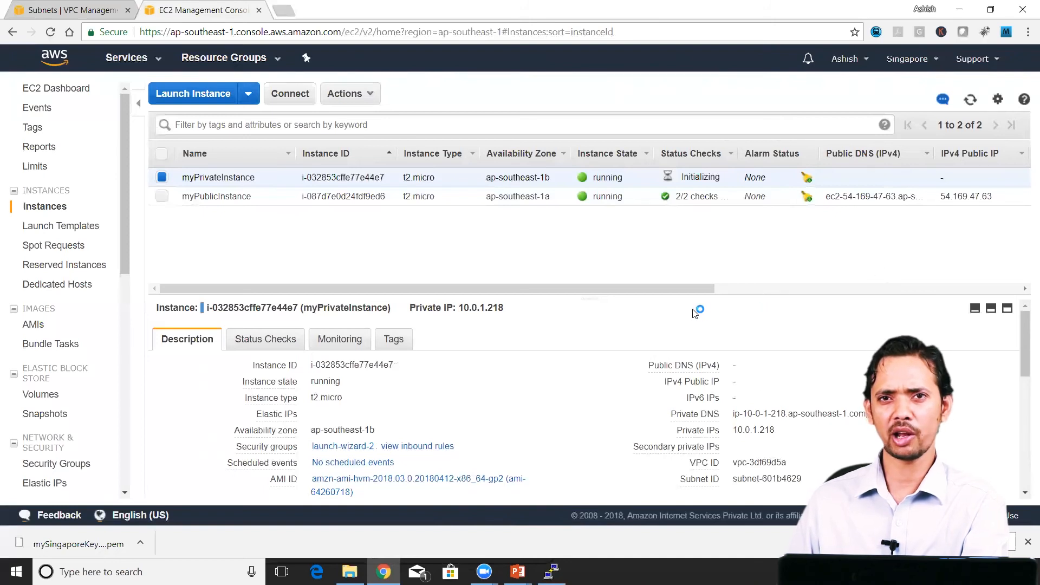
Step: Find and open the WinSCP desktop app
click(103, 572)
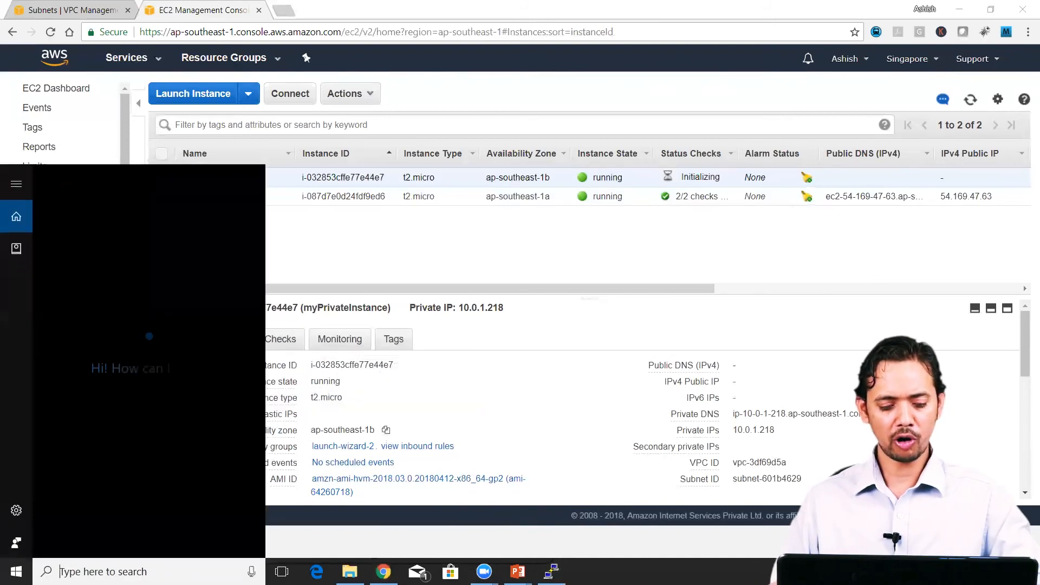
text(win)
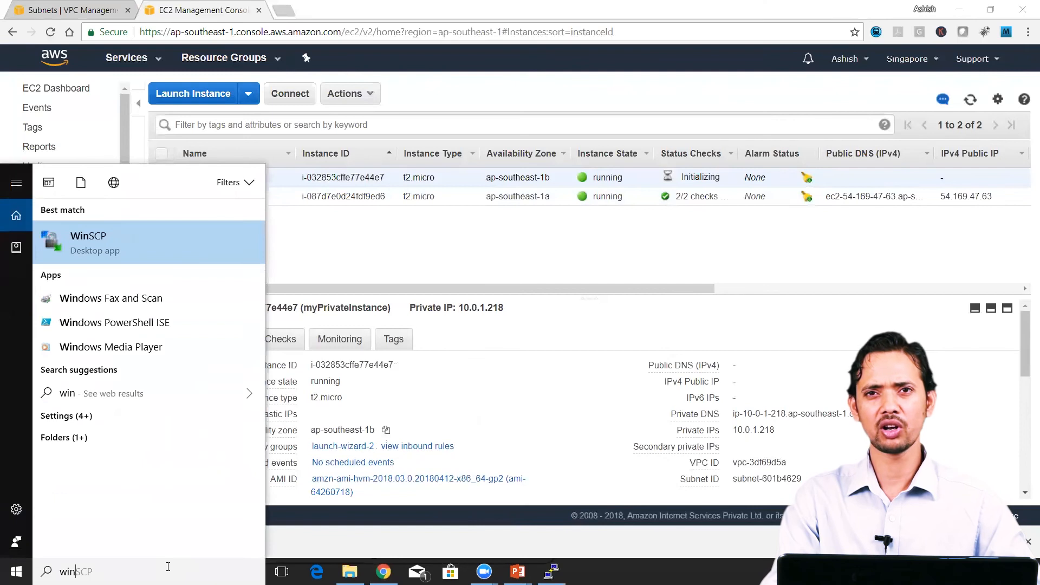
text(scp)
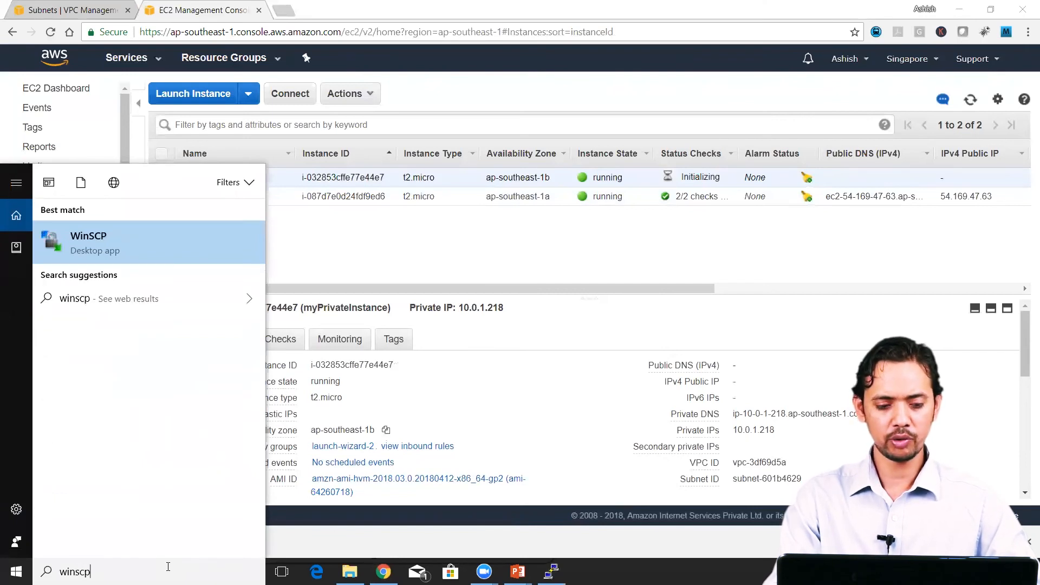
click(186, 246)
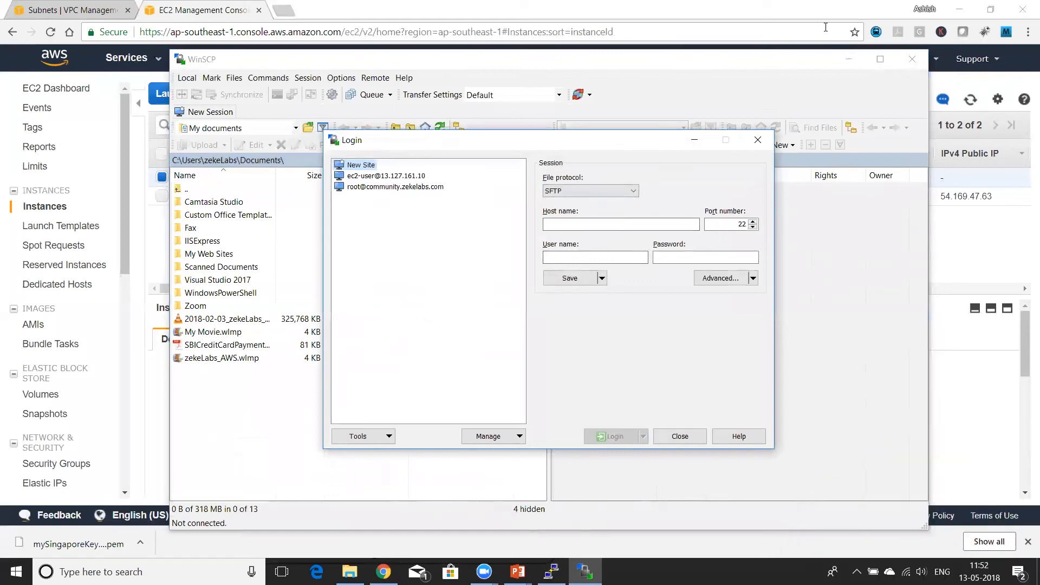
Step: Copy myPublicInstance's IPv4 public IP from the EC2 console and set it as the host name in WinSCP's login window
click(825, 13)
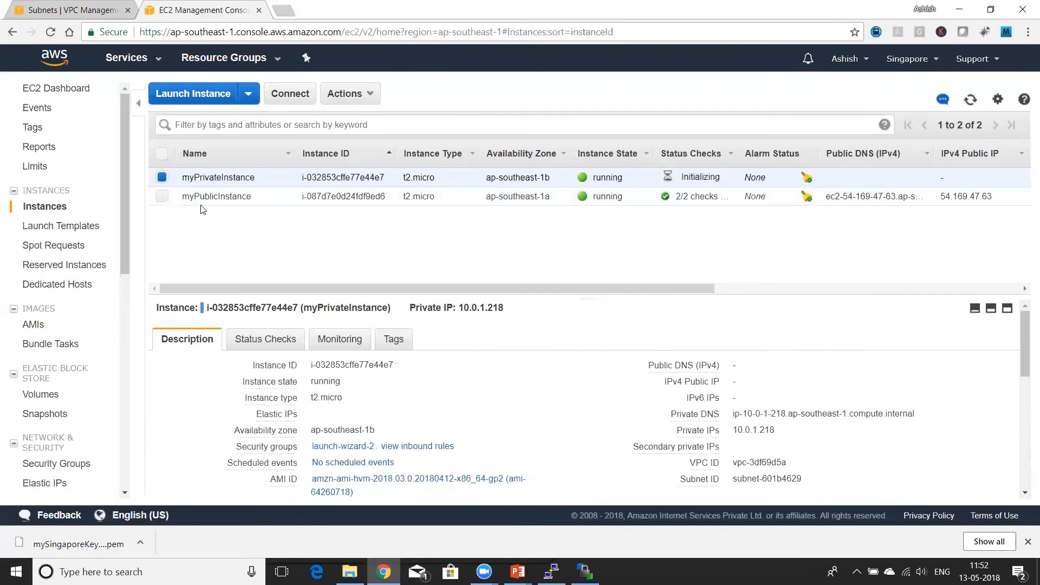
click(161, 196)
click(233, 199)
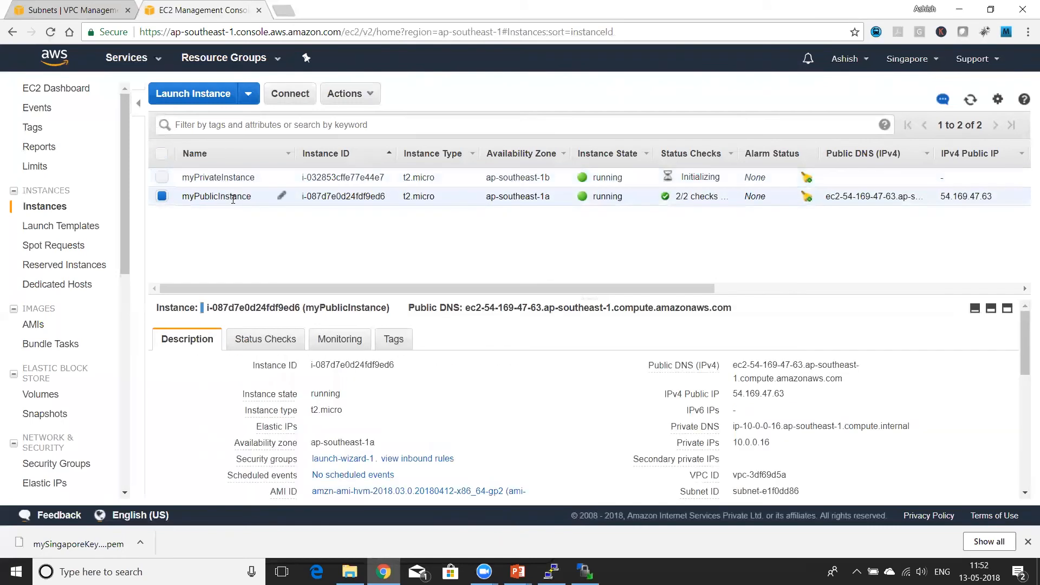
double_click(755, 392)
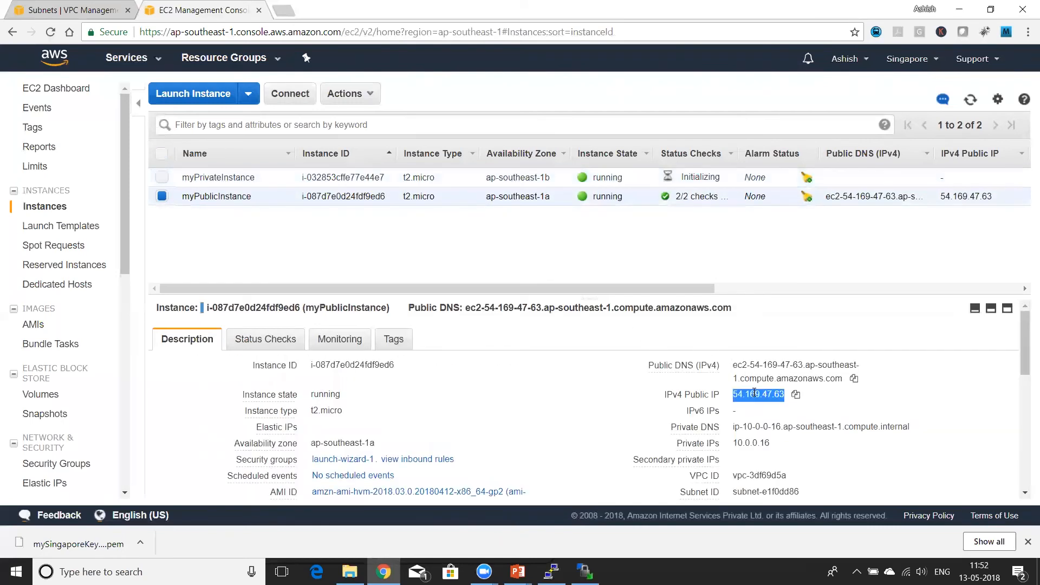
key(alt+Tab)
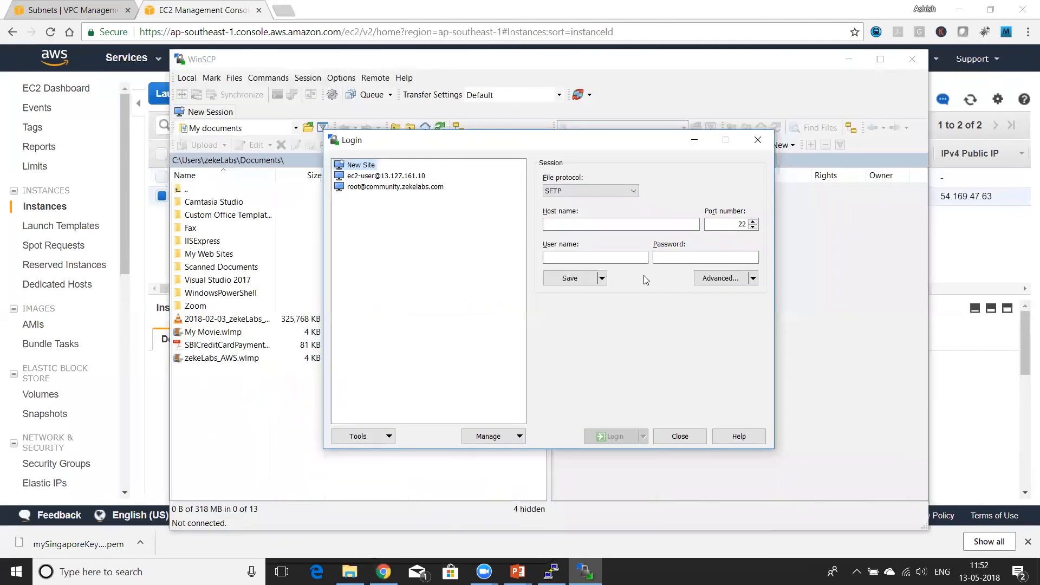
click(619, 223)
key(ctrl+v)
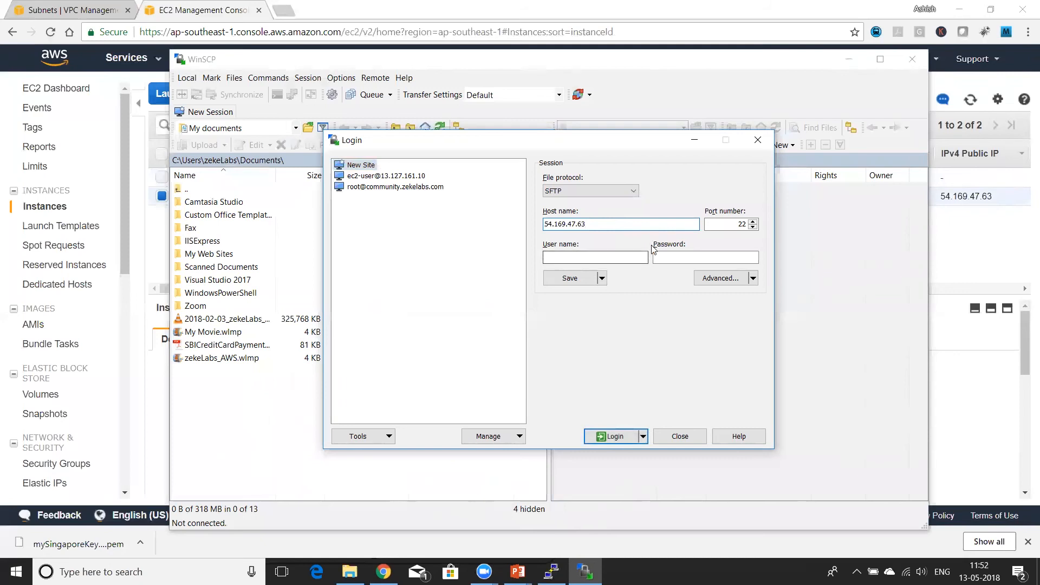
Step: Set the user name to ec2-user and the SSH authentication private key file to mysingaporeKP.ppk from the awskeys folder
click(630, 259)
click(733, 286)
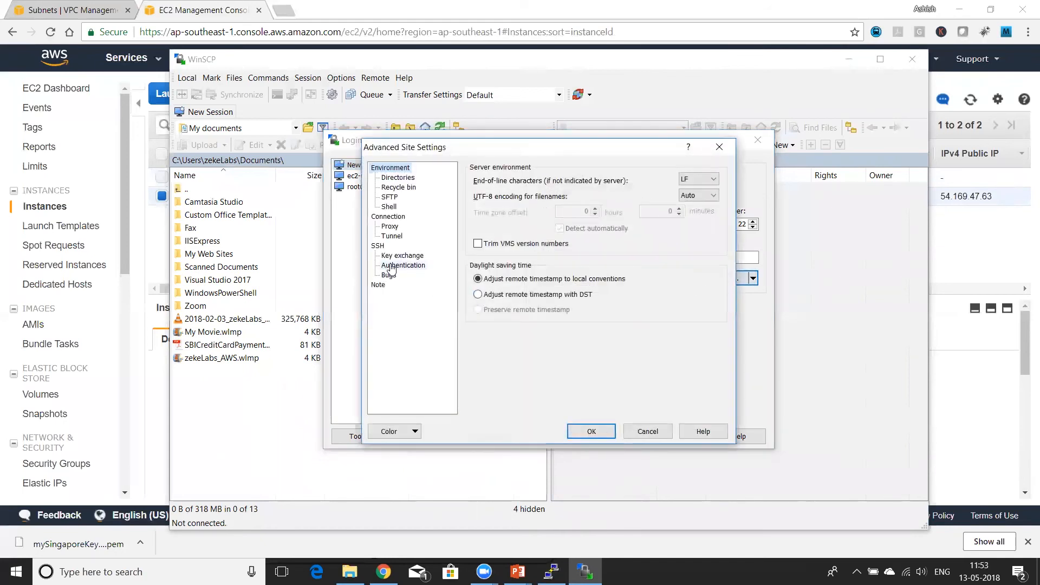
click(393, 267)
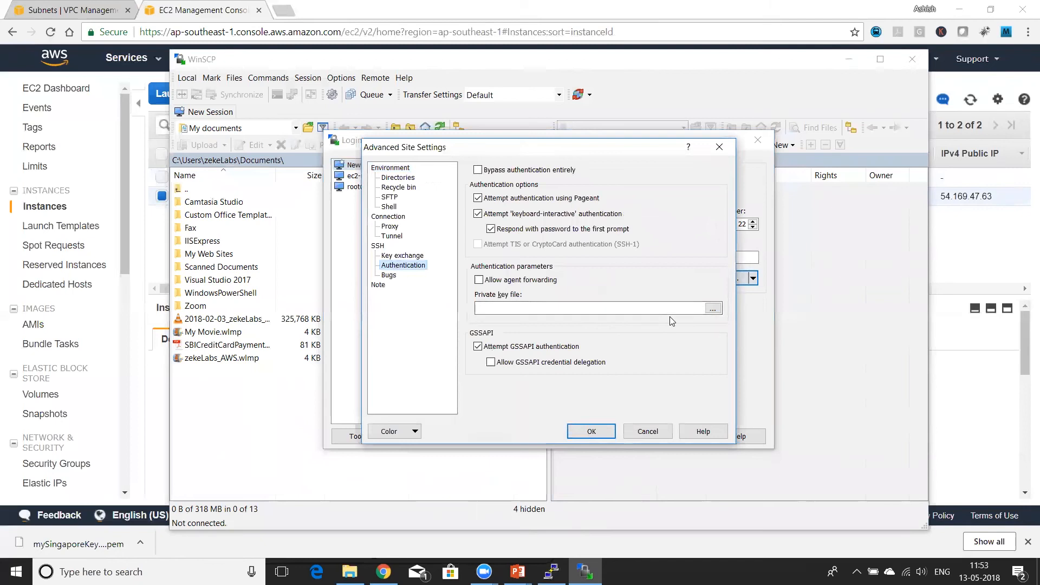
click(713, 308)
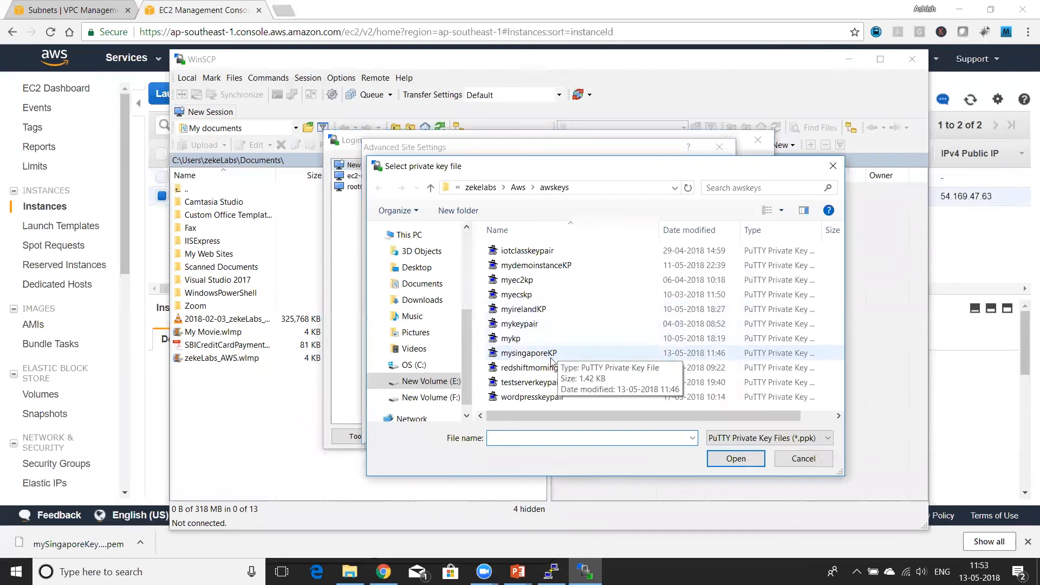
click(534, 352)
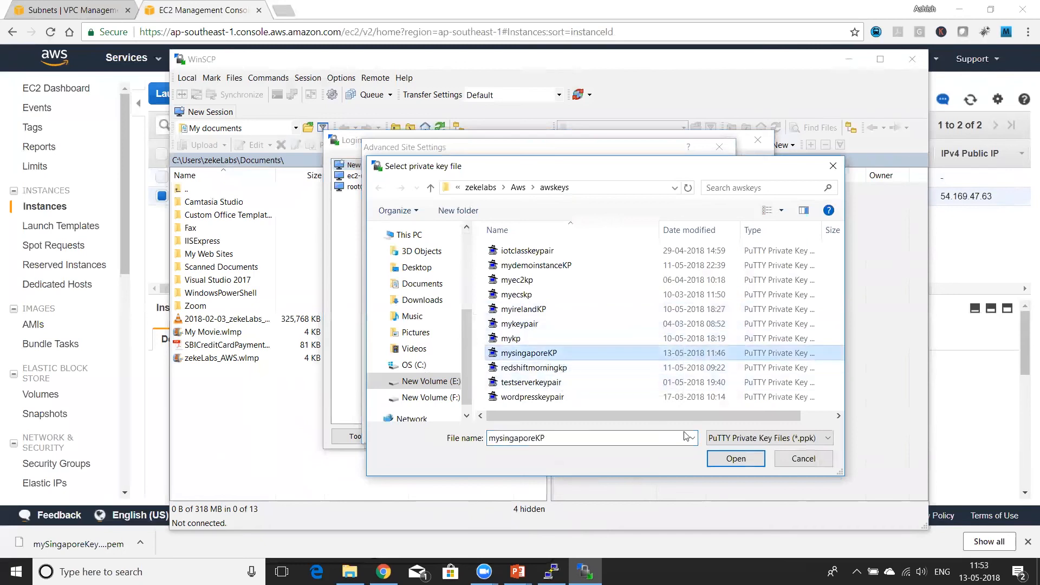
click(735, 459)
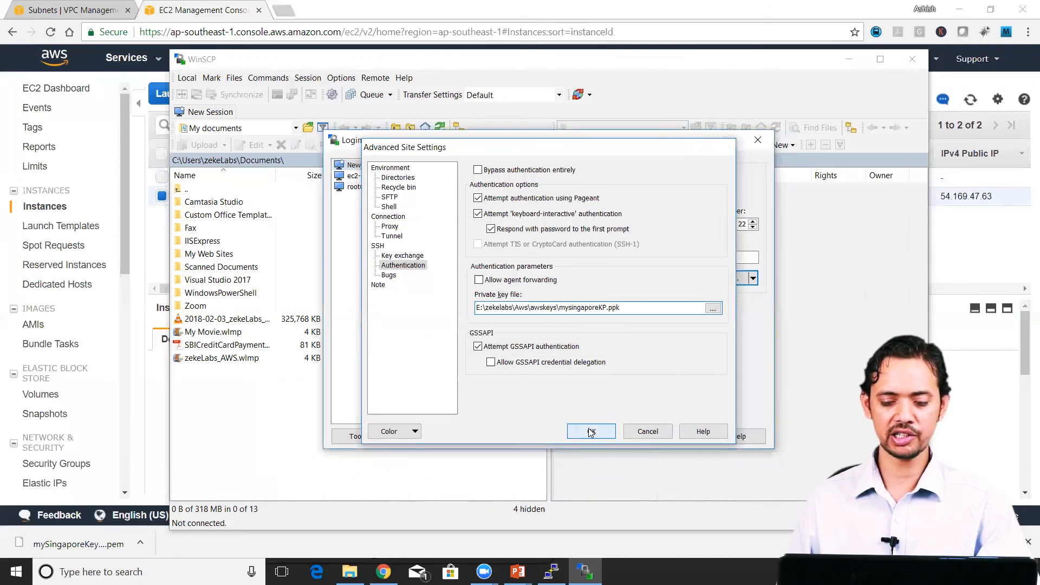
click(591, 432)
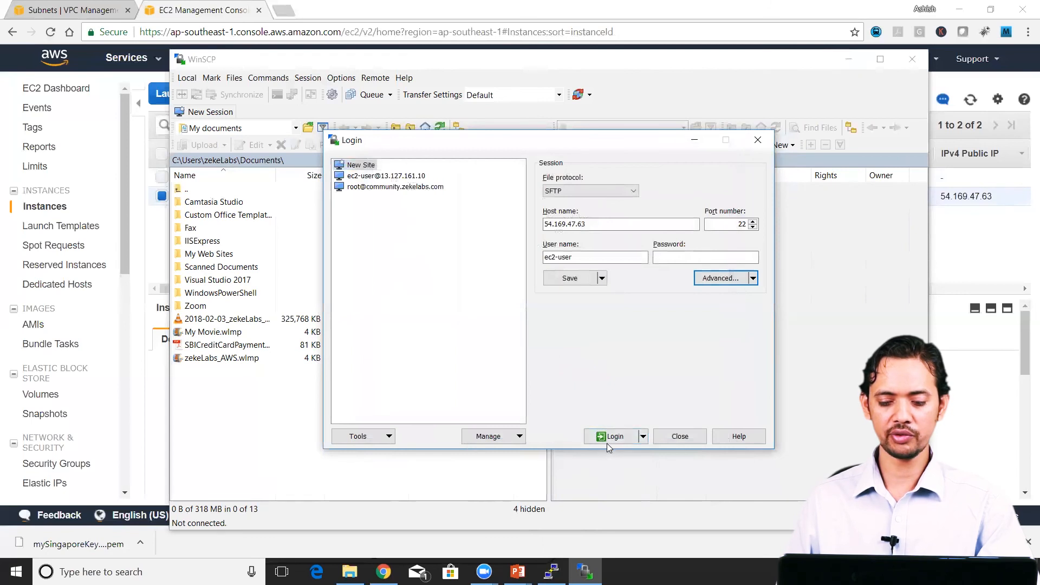
Step: Log in accepting the server's host key, upload mySingaporeKeyPair.pem from awskeys to /home/ec2-user/, and close WinSCP
click(615, 438)
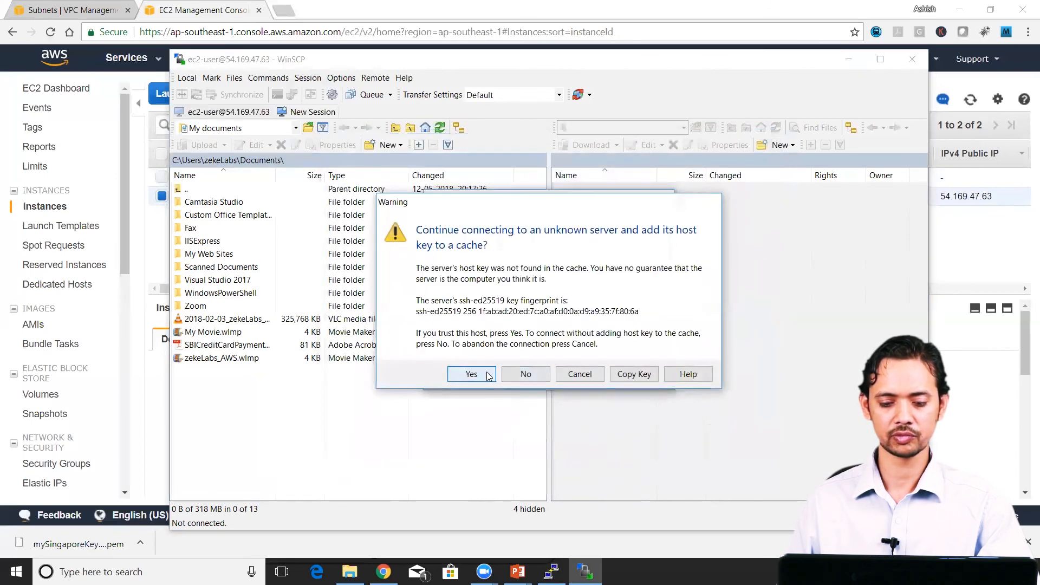
click(472, 374)
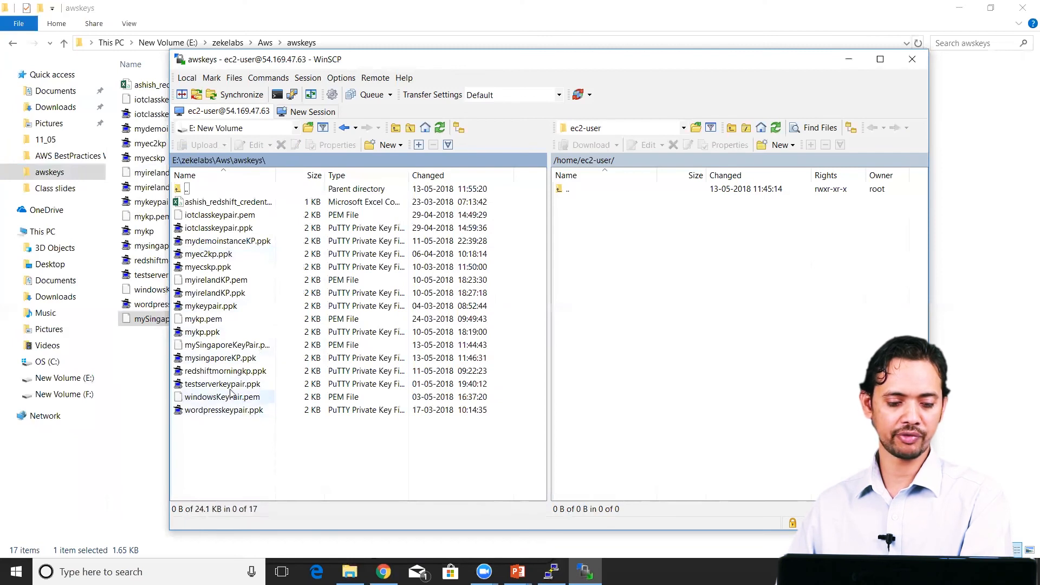
drag(251, 346, 653, 395)
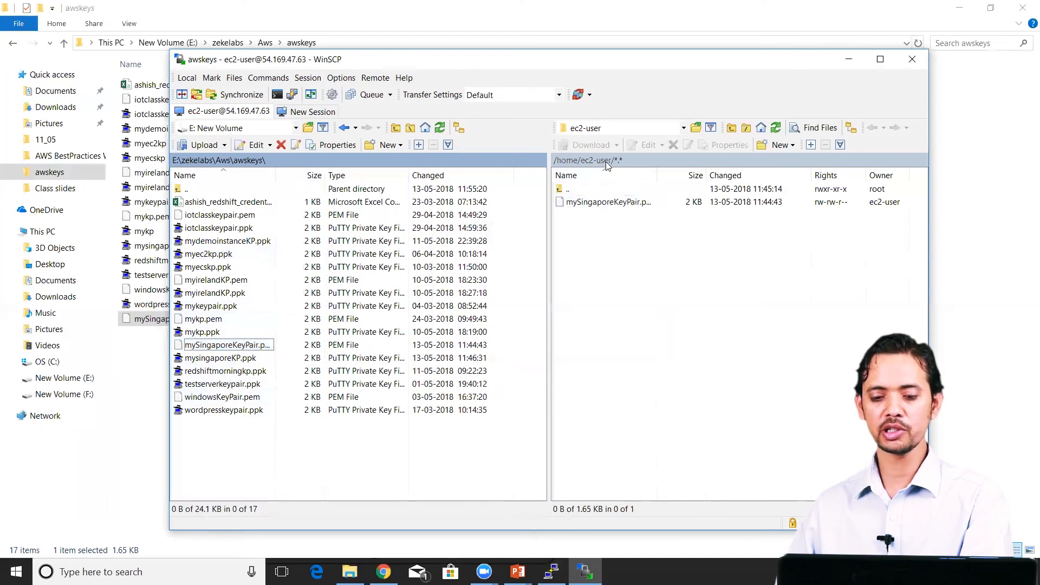
click(912, 61)
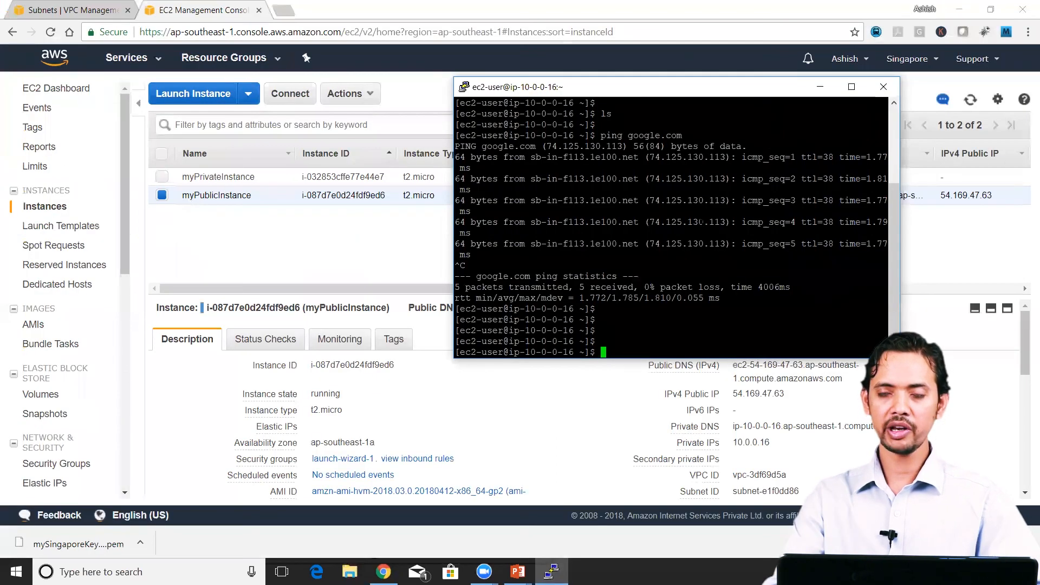
Step: List the home directory's files with ls in the public instance's terminal to check for the uploaded key
text(ls)
key(Return)
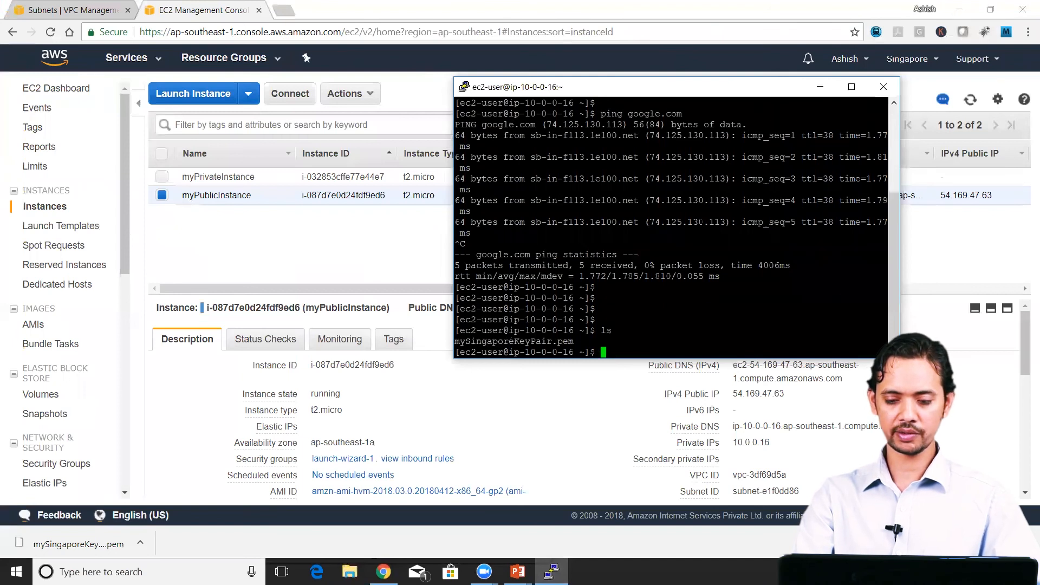
key(Return)
key(Return)
key(Return)
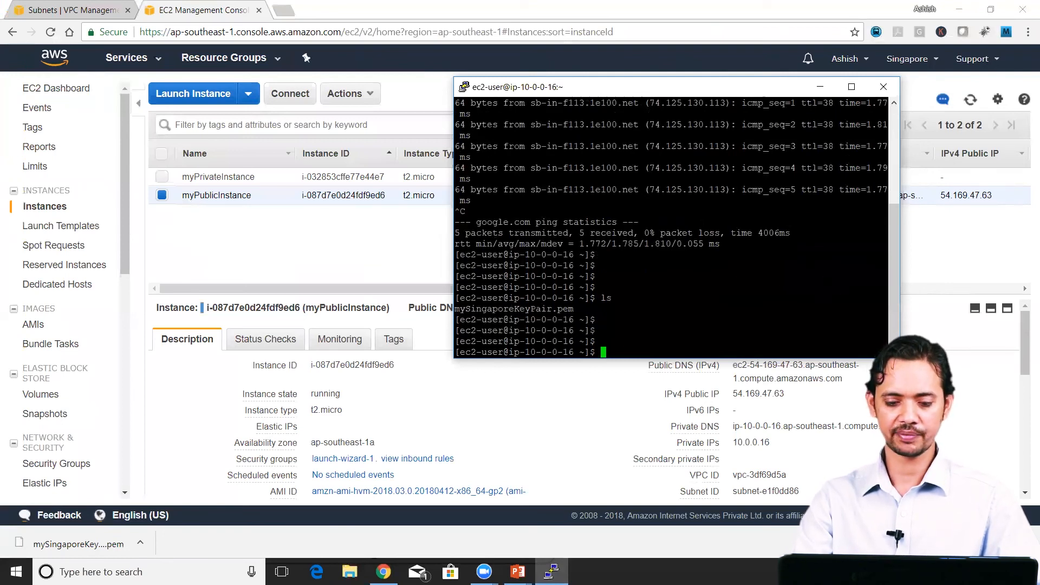
Step: Switch to the root user by running sudo su
text(sudo su)
key(Return)
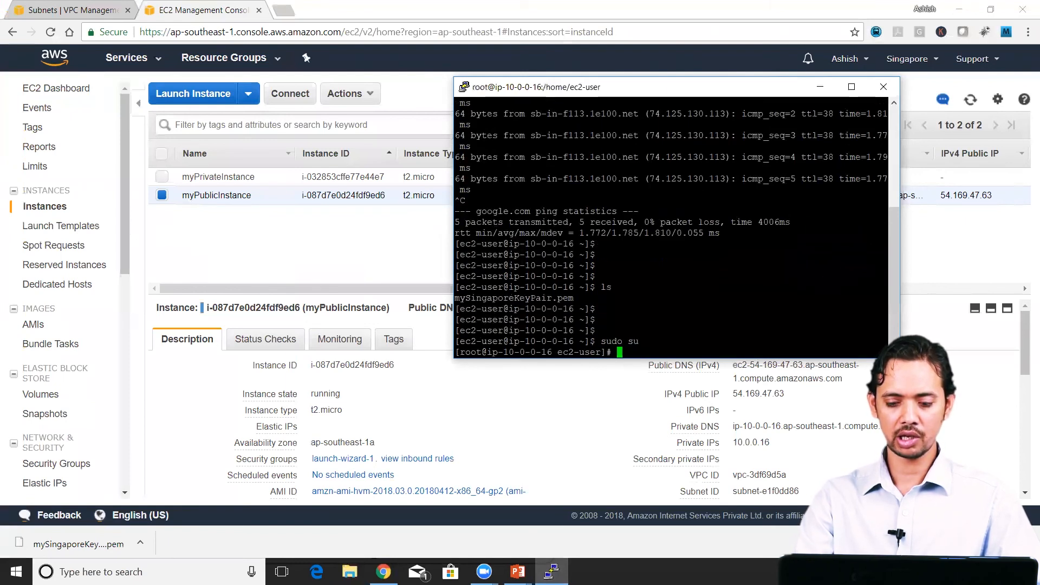
Step: Restrict the permissions of mySingaporeKeyPair.pem by running chmod 400 mySingaporeKeyPair.pem
text(chmod 400 )
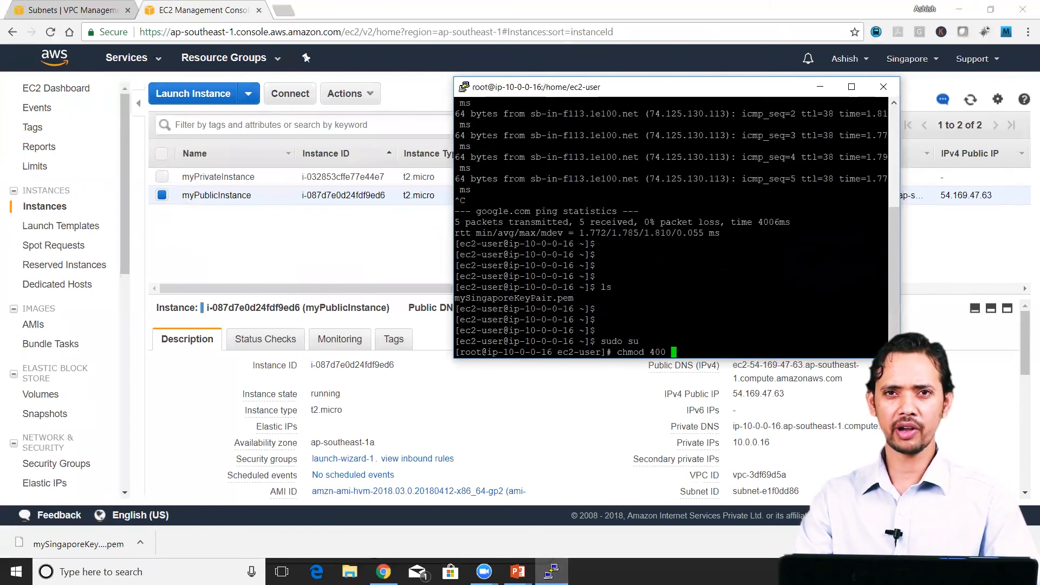
text(mySingaporeKeyPair.pem)
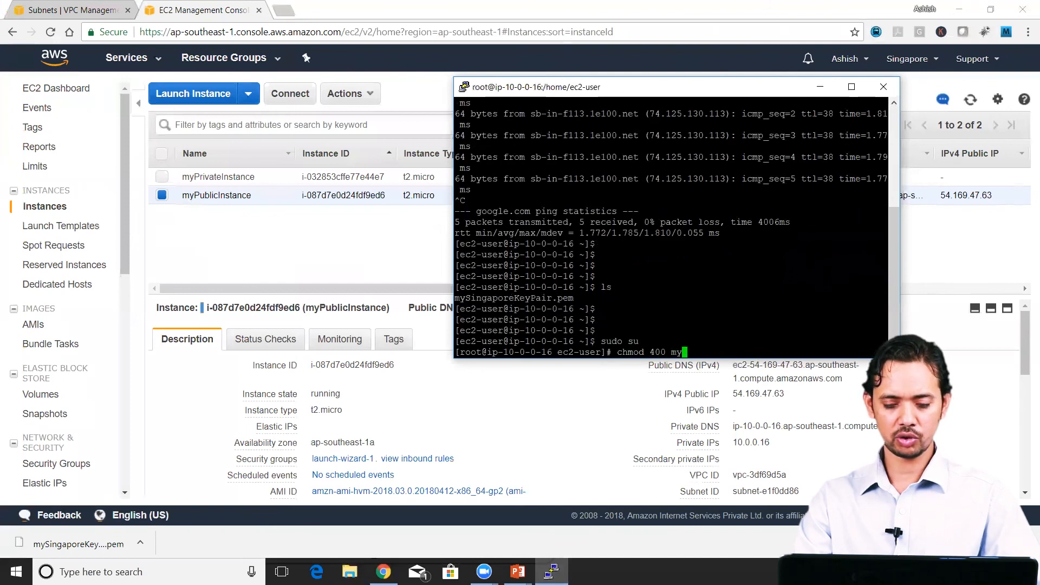
key(Tab)
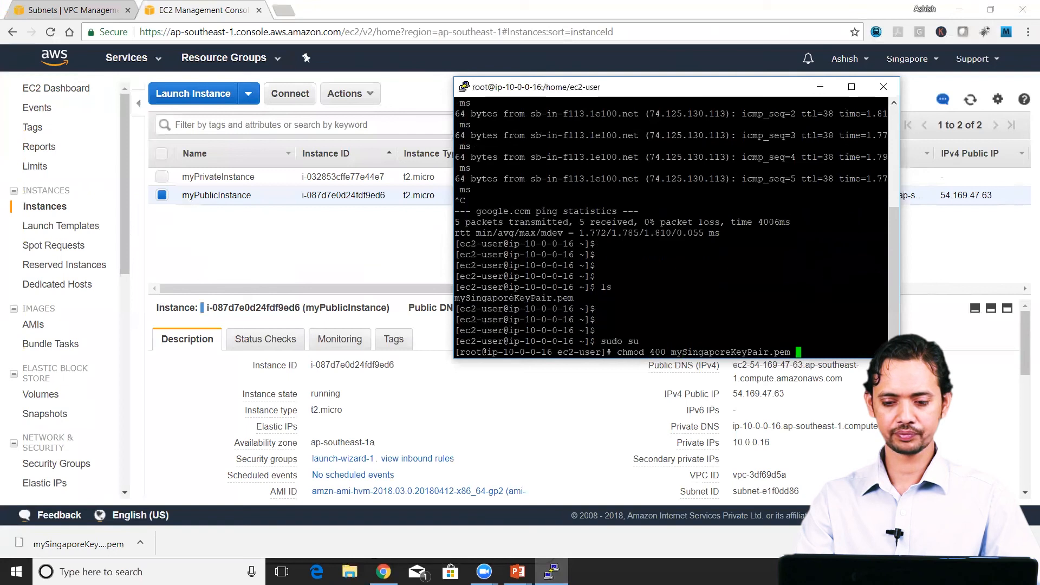
key(Return)
key(Return)
key(Return)
key(Return)
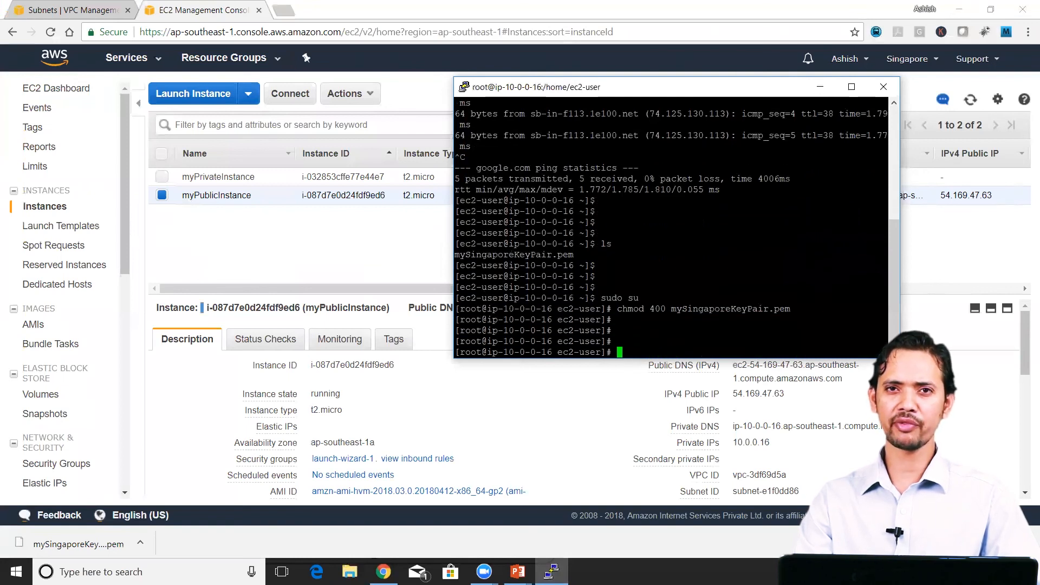
Step: Clear the terminal and enter the start of the SSH command, ssh -i mySingaporeKeyPair.pem ec2-user@, without running it
text(clear)
key(Return)
key(Return)
text(ssh -i mySingaporeKeyPair.pem)
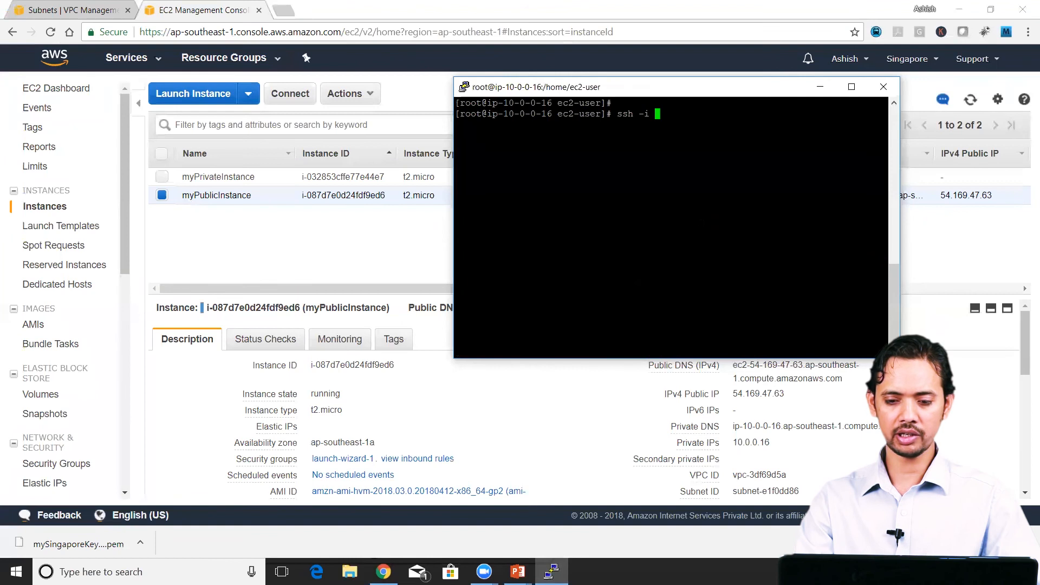
text(ec2-user@)
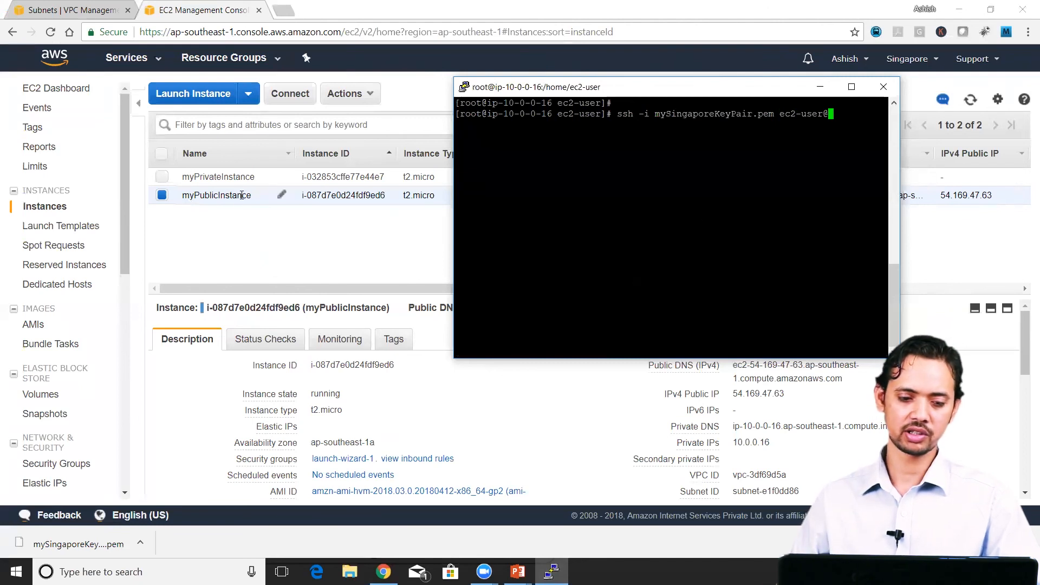
Step: Copy myPrivateInstance's private IP 10.0.1.218 from the EC2 console and paste it after ec2-user@ in the terminal's SSH command
click(164, 186)
click(161, 177)
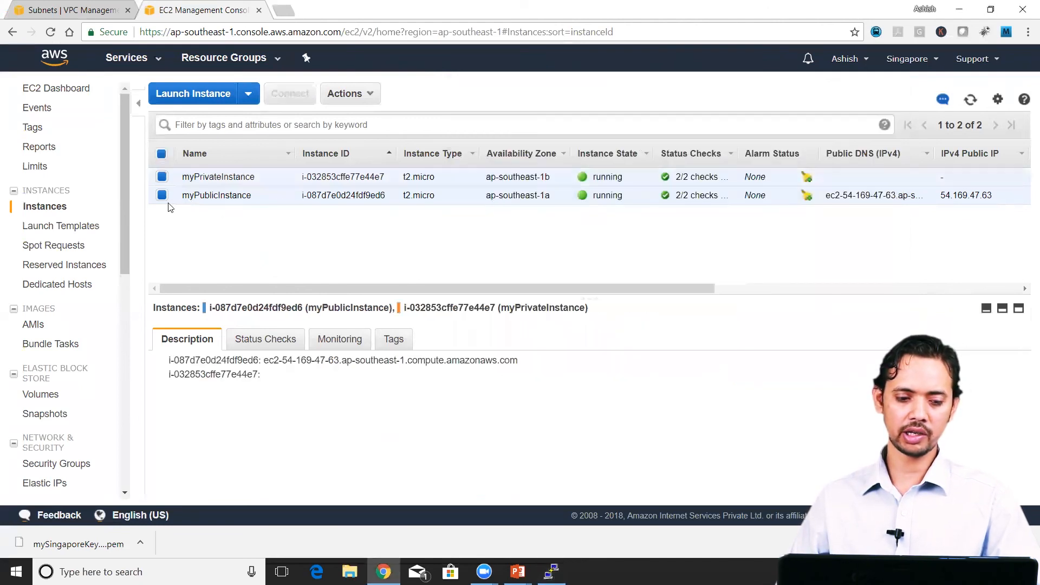
click(162, 195)
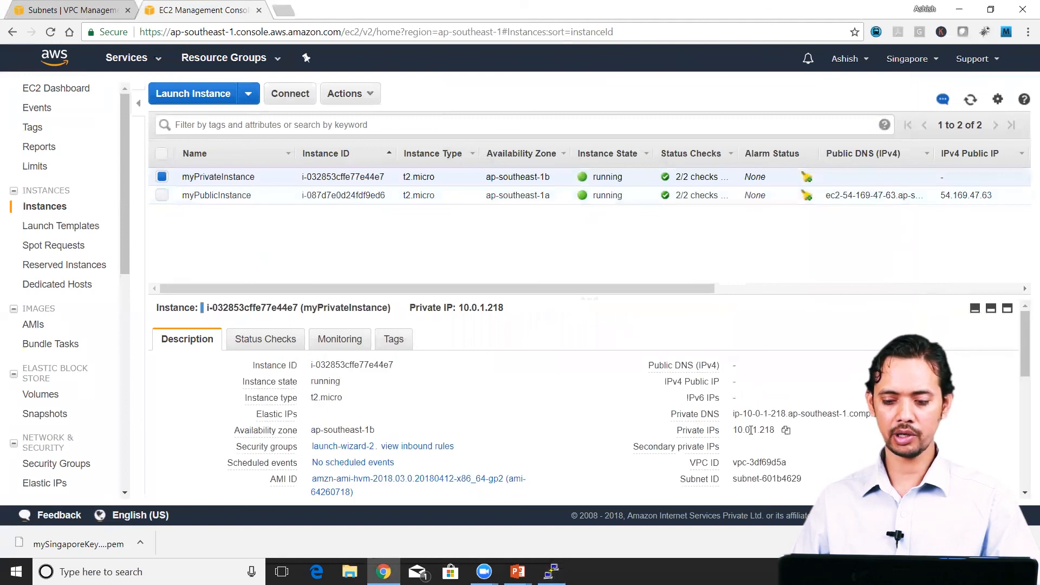
drag(776, 431, 735, 430)
click(787, 430)
key(alt+Tab)
key(shift+Insert)
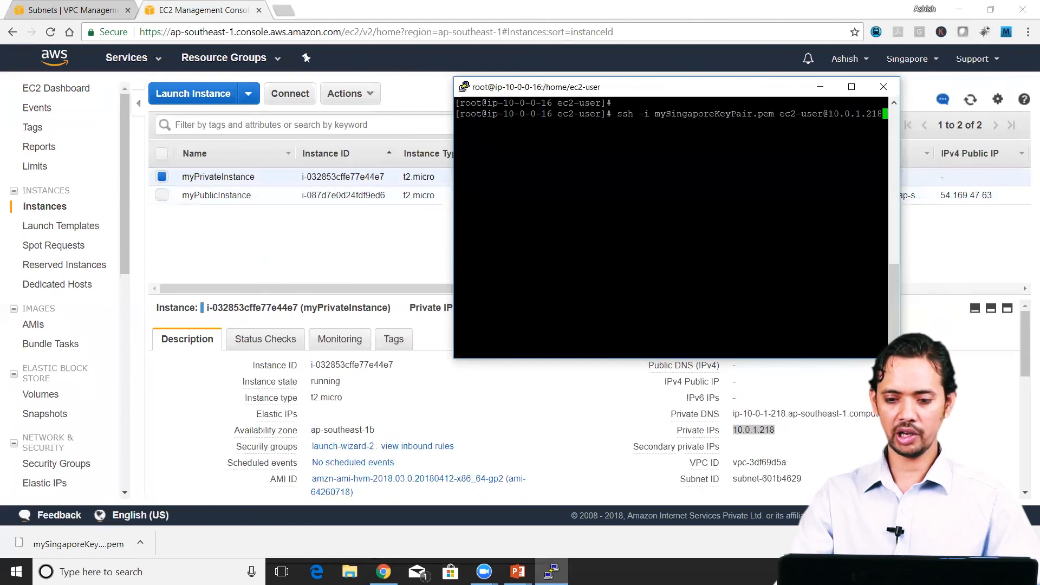
Step: Run the SSH command to the private instance and answer yes to continue connecting
key(Return)
text(yes)
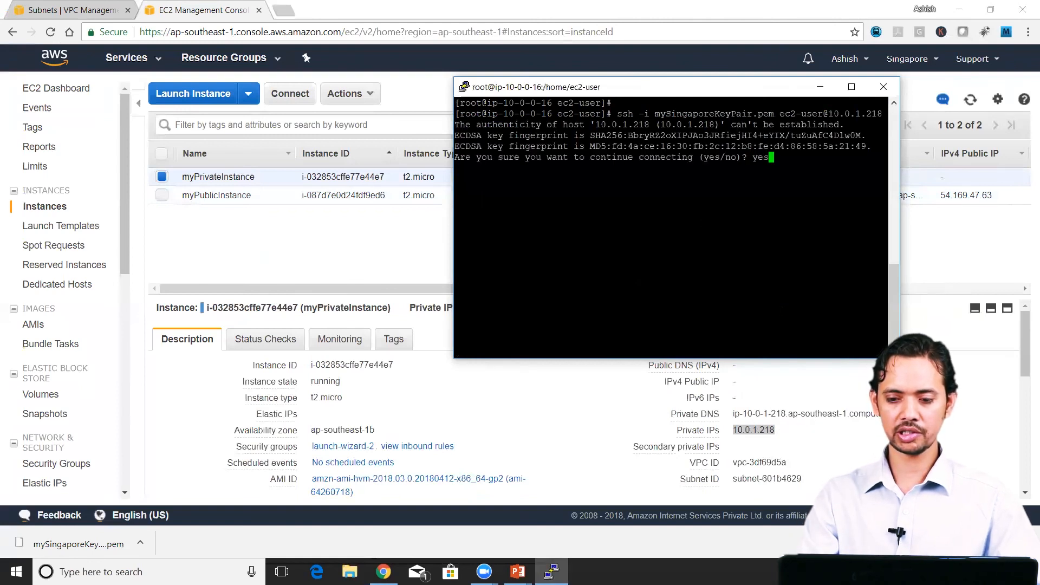
key(Return)
key(Return)
key(Return)
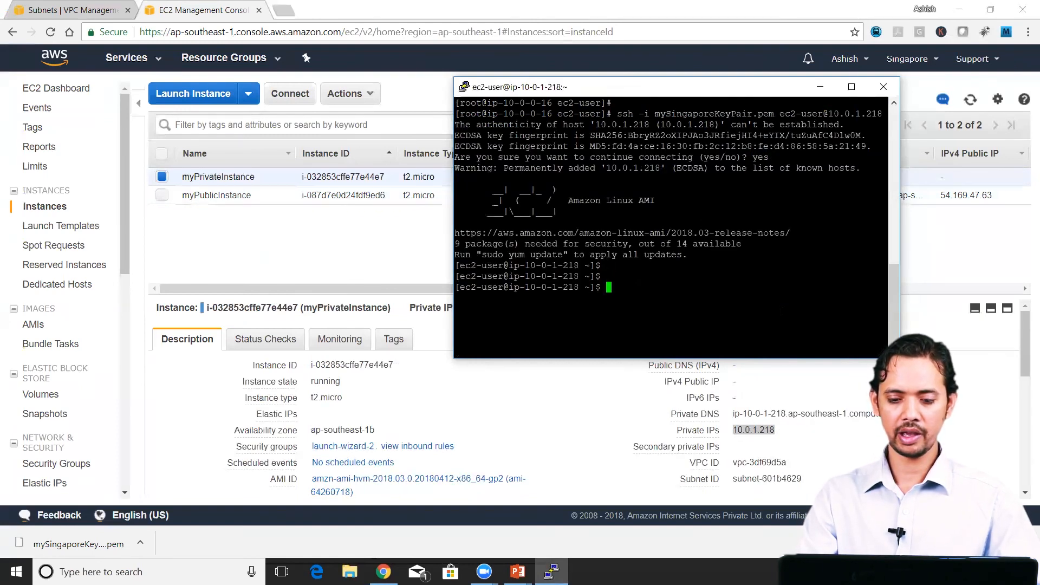
drag(525, 287, 589, 288)
click(610, 287)
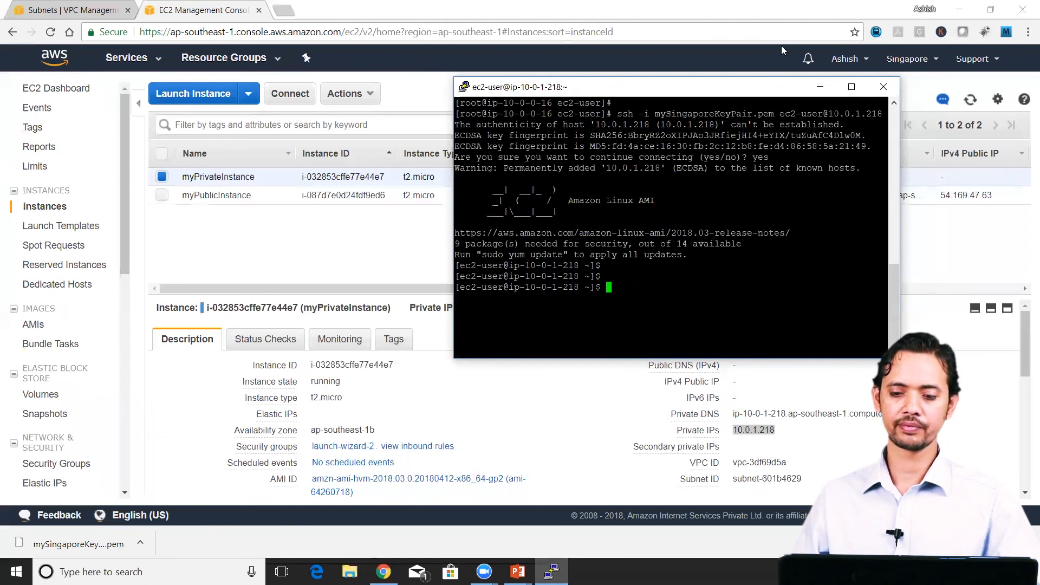
click(851, 87)
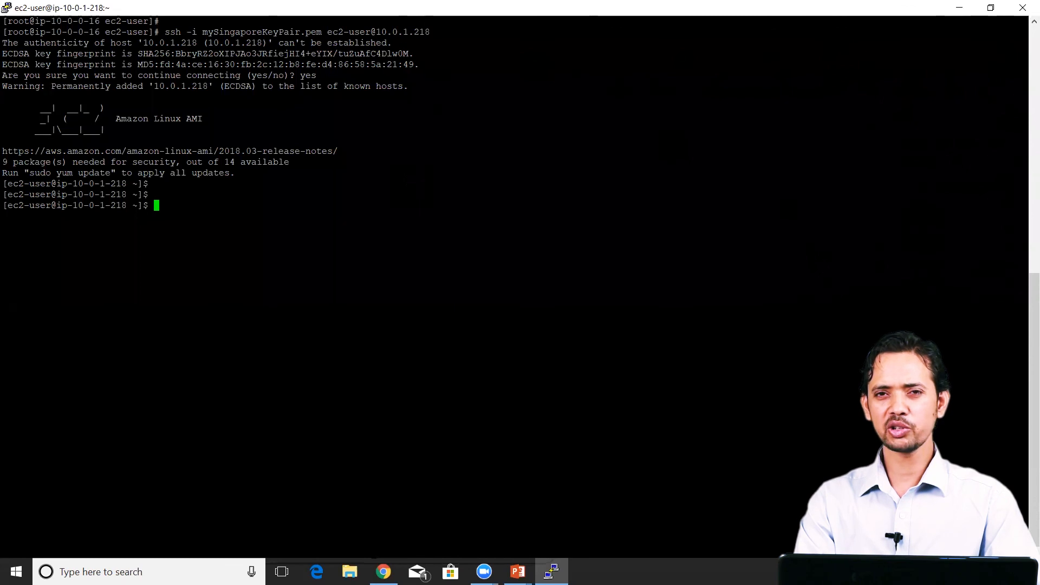
key(Return)
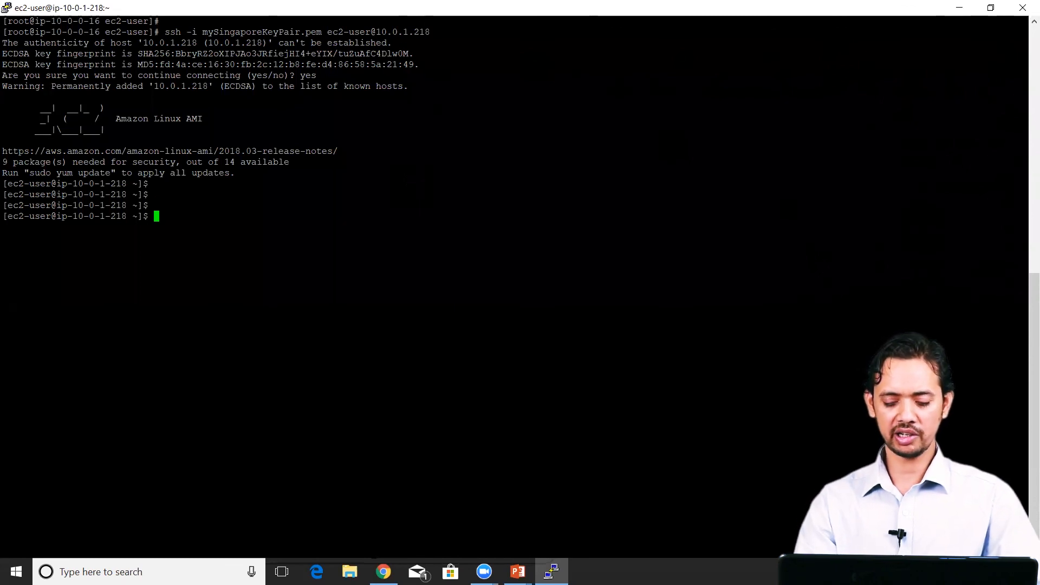
text(ping)
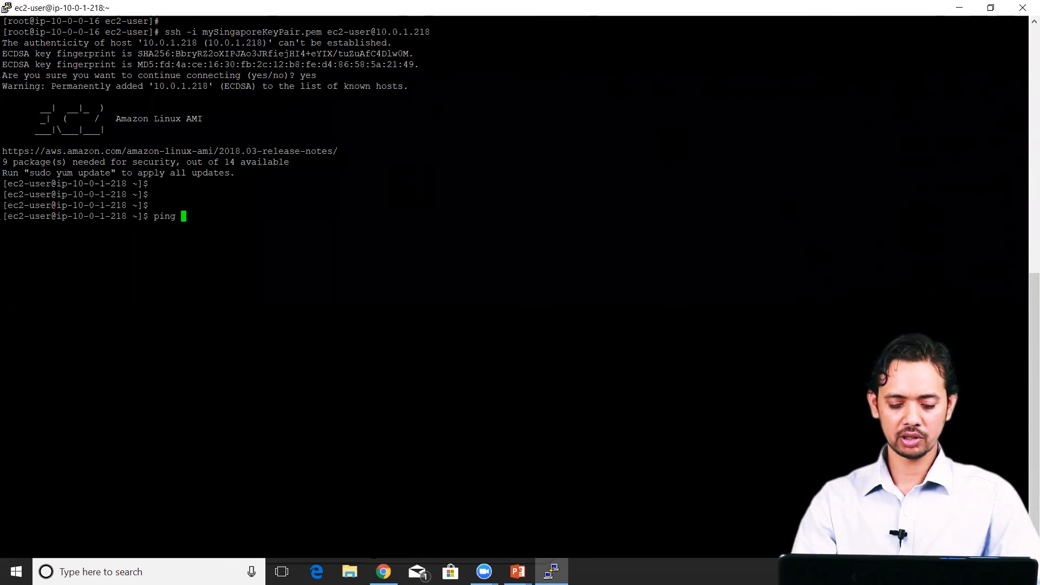
text( ww)
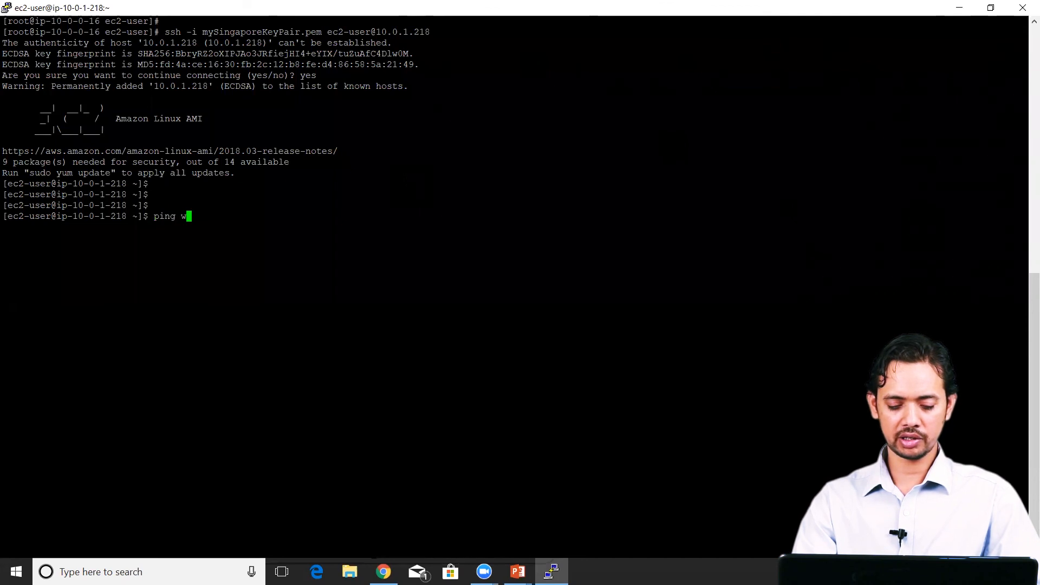
key(BackSpace)
key(BackSpace)
text(ww)
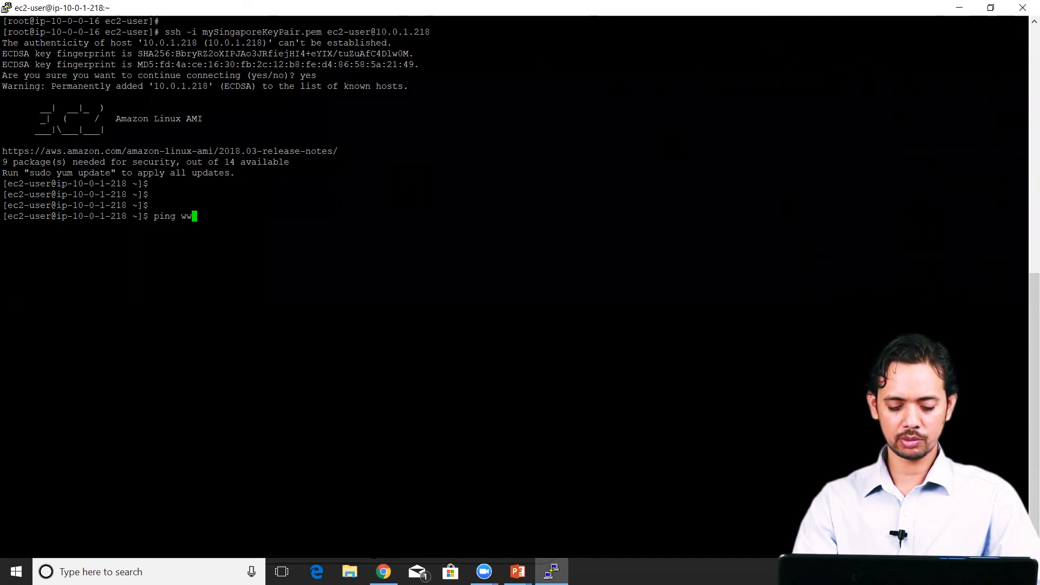
text(w.googl)
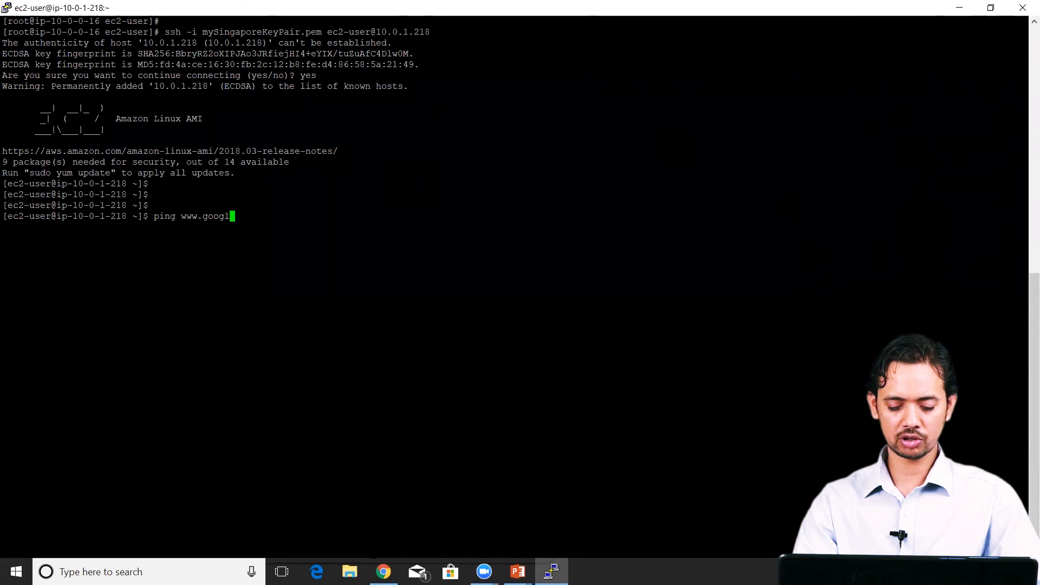
text(e.com)
key(Return)
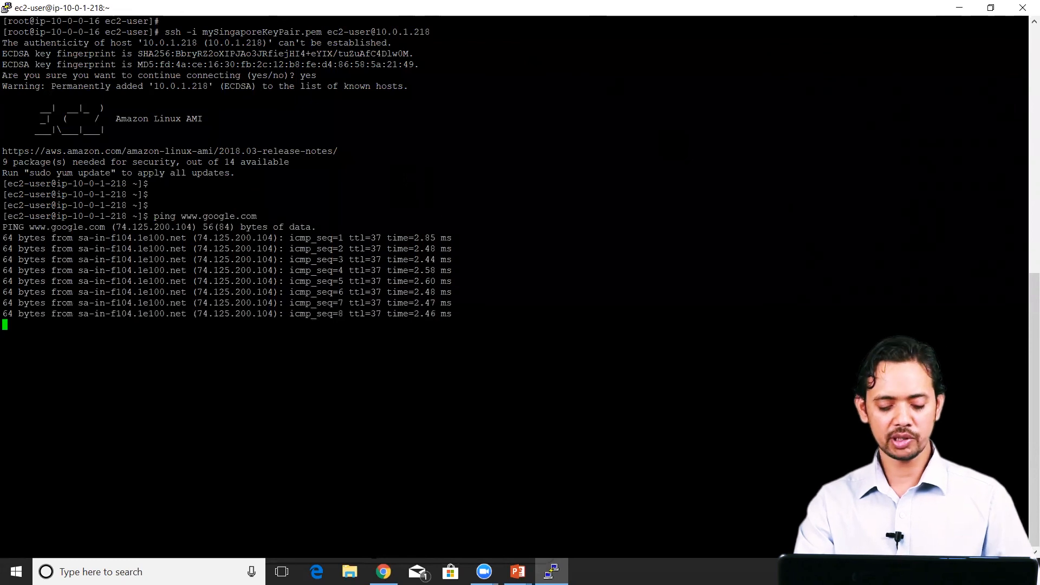
key(ctrl+c)
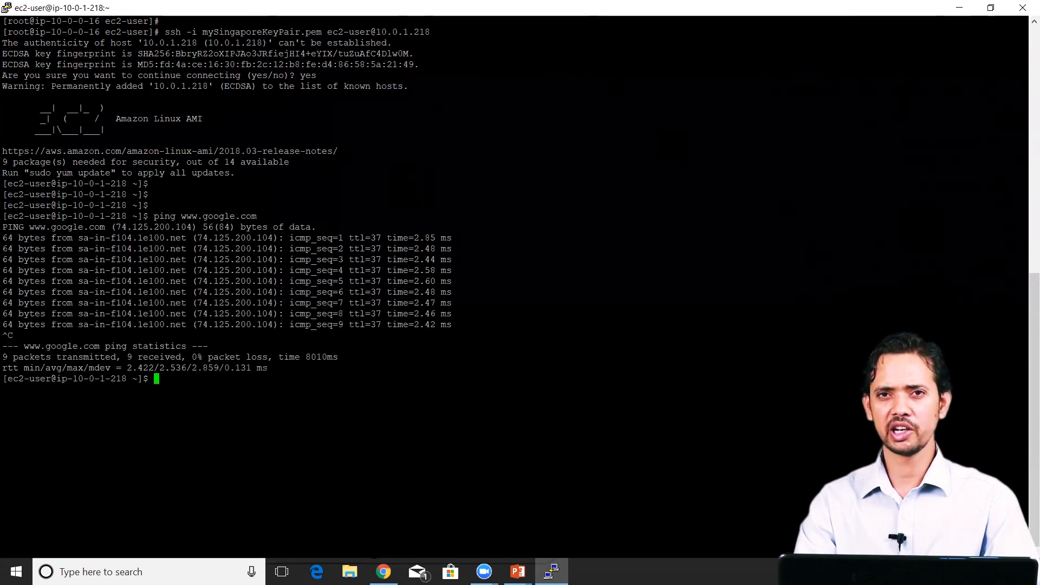
Step: Try to install the Apache web server as ec2-user with yum install httpd -y
key(Return)
key(Return)
key(Return)
text(yu)
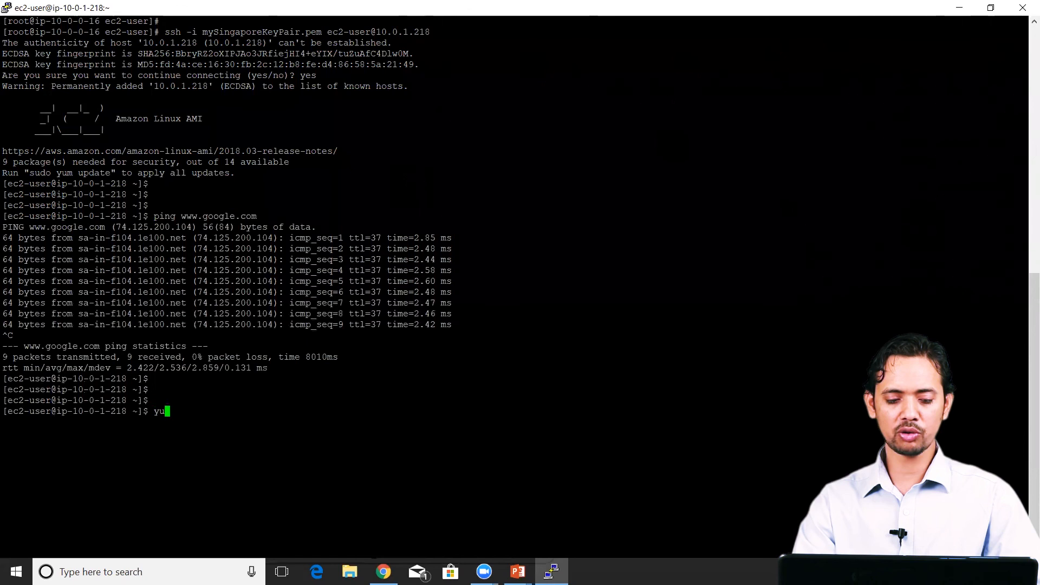
text(m in)
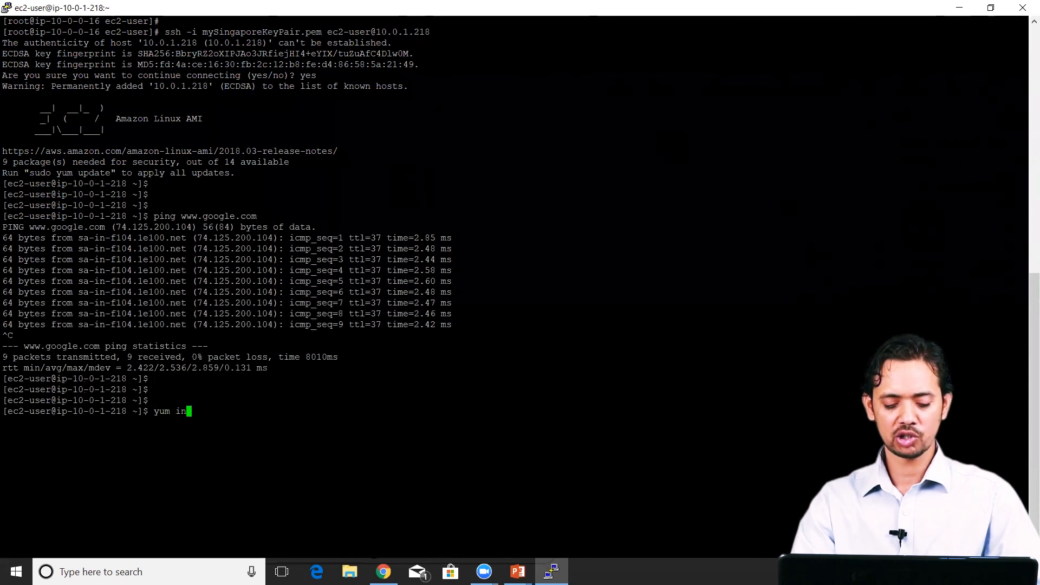
text(stall httpd -)
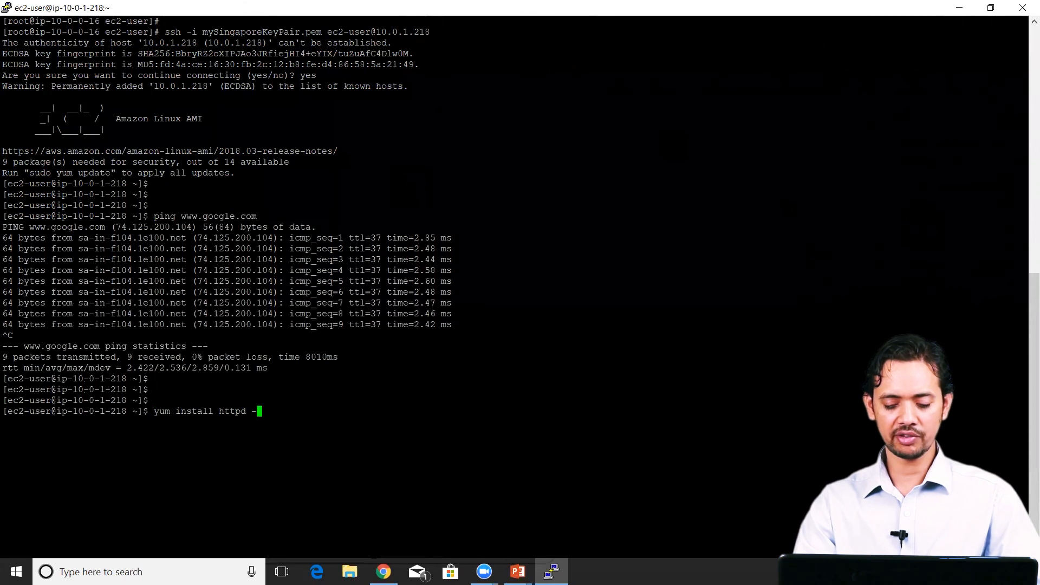
text(y)
key(Return)
key(Up)
key(BackSpace)
key(BackSpace)
key(BackSpace)
key(BackSpace)
key(BackSpace)
key(BackSpace)
key(BackSpace)
key(BackSpace)
key(BackSpace)
key(BackSpace)
key(BackSpace)
key(BackSpace)
key(BackSpace)
key(BackSpace)
key(BackSpace)
key(BackSpace)
key(BackSpace)
key(BackSpace)
key(BackSpace)
key(BackSpace)
Step: Switch to the root user on the private instance by running sudo su
text(sudo su)
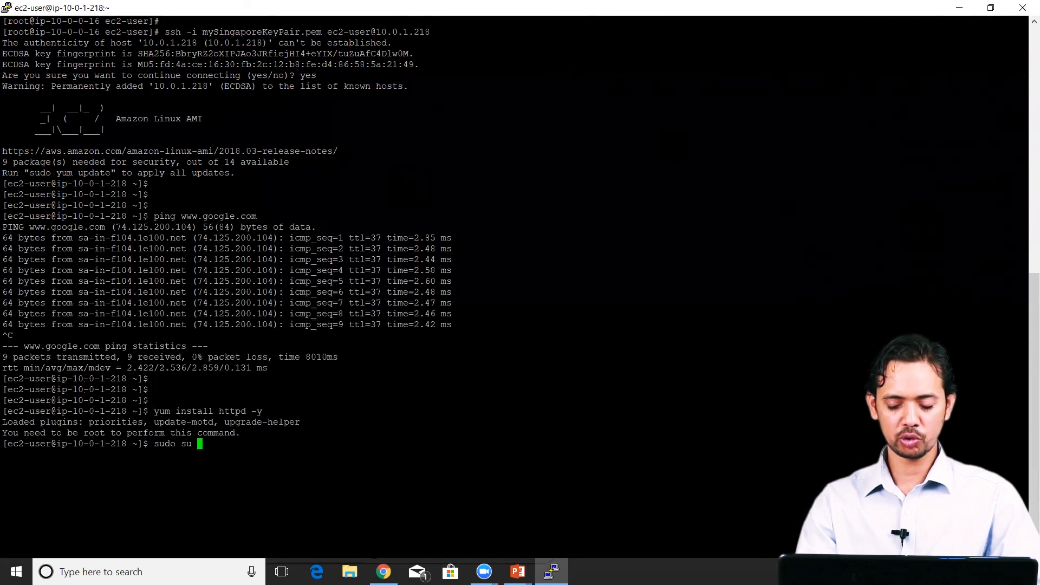
key(Return)
key(Return)
key(Return)
Step: Install the Apache web server on the private instance as root with yum install httpd -y
text(yum install )
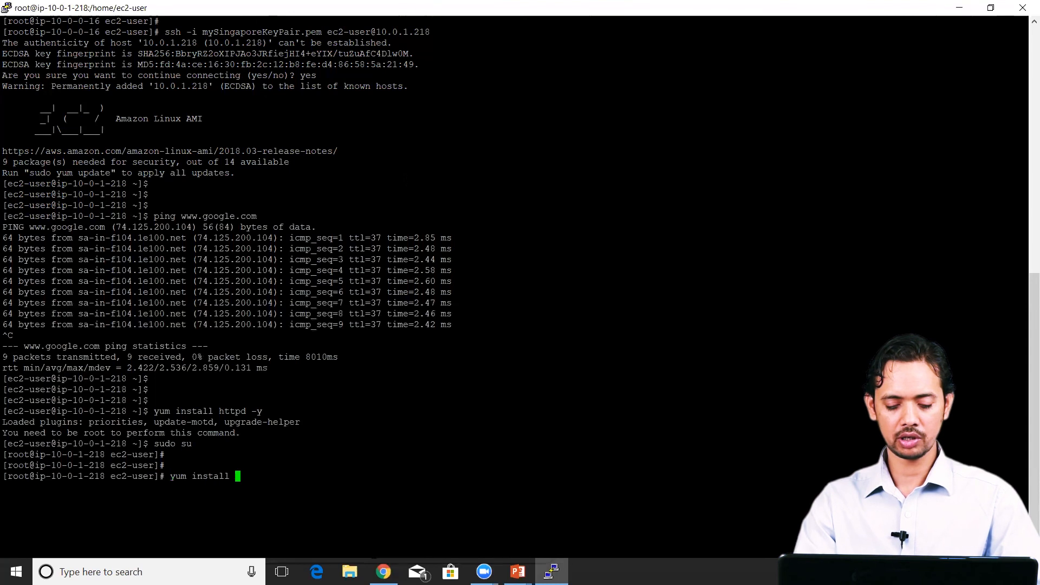
text(httpd -y)
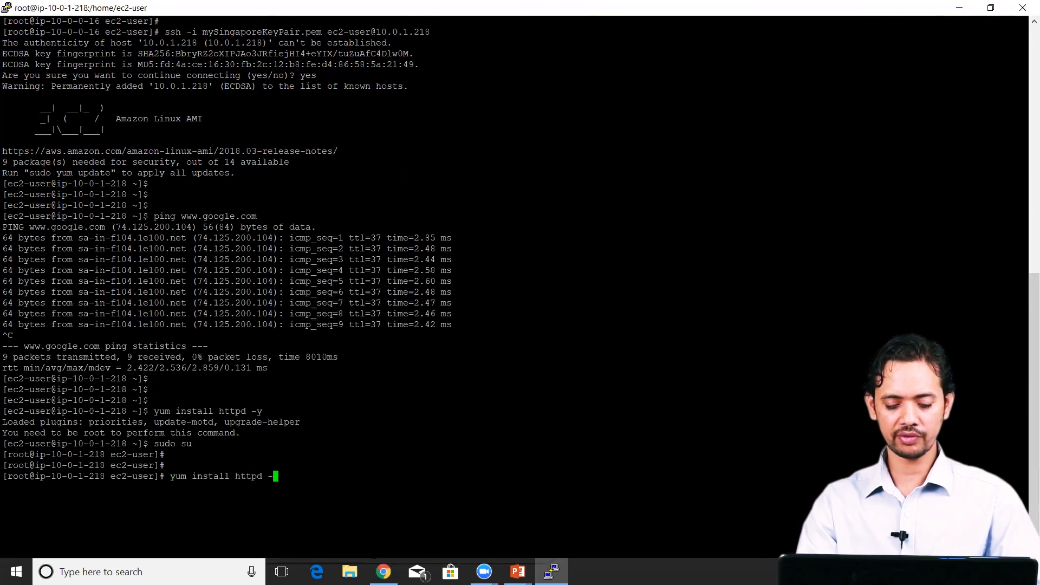
key(Return)
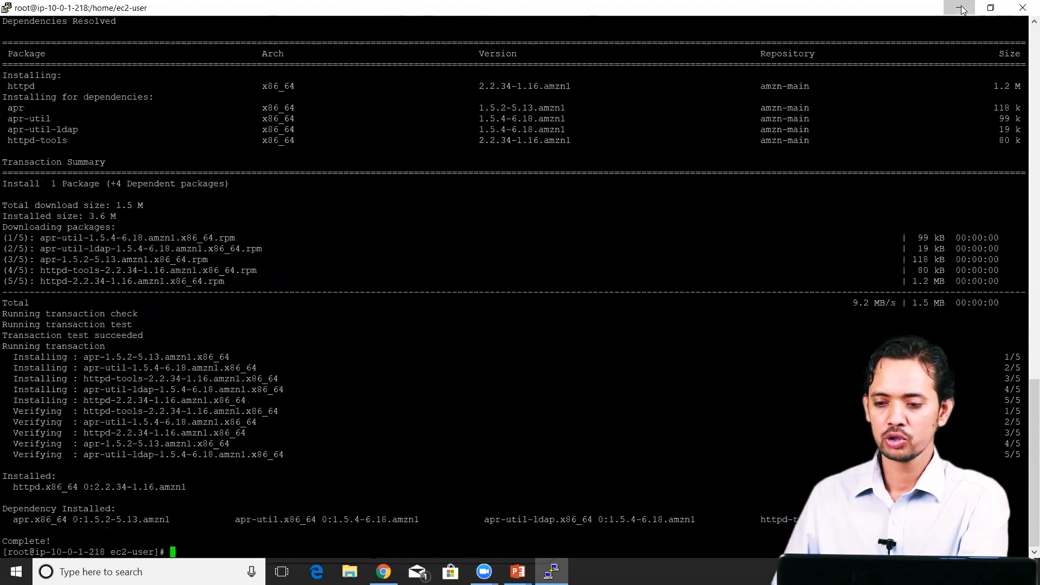
Step: Switch back to Chrome's EC2 console and clear the text selection on the private IP
key(alt+Tab)
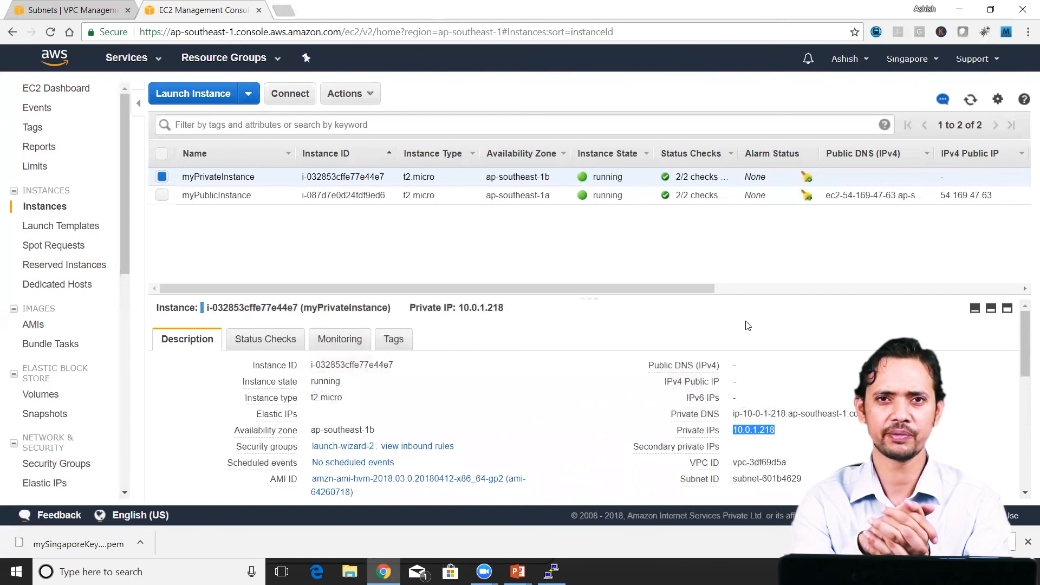
click(748, 325)
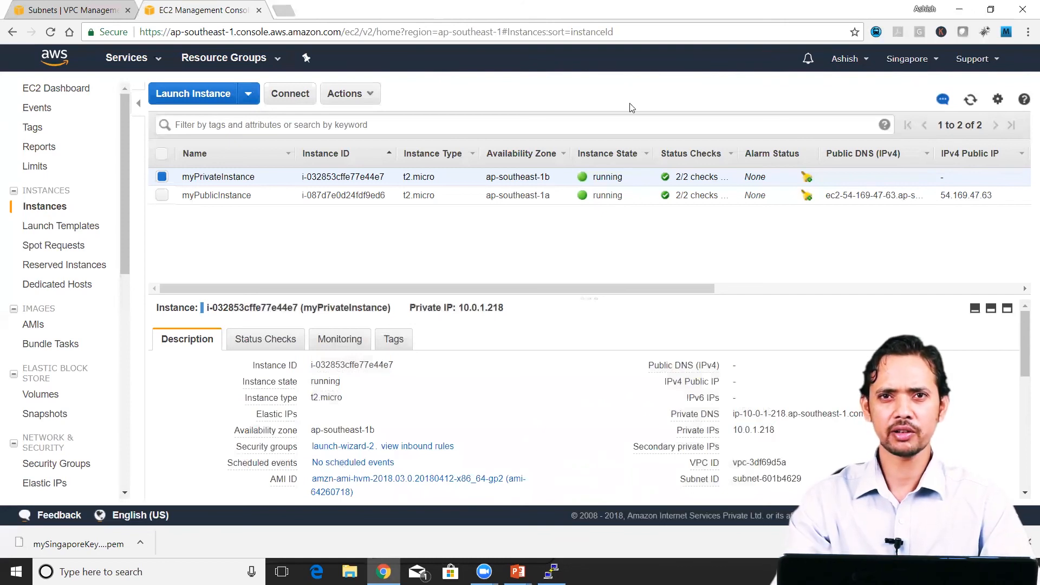